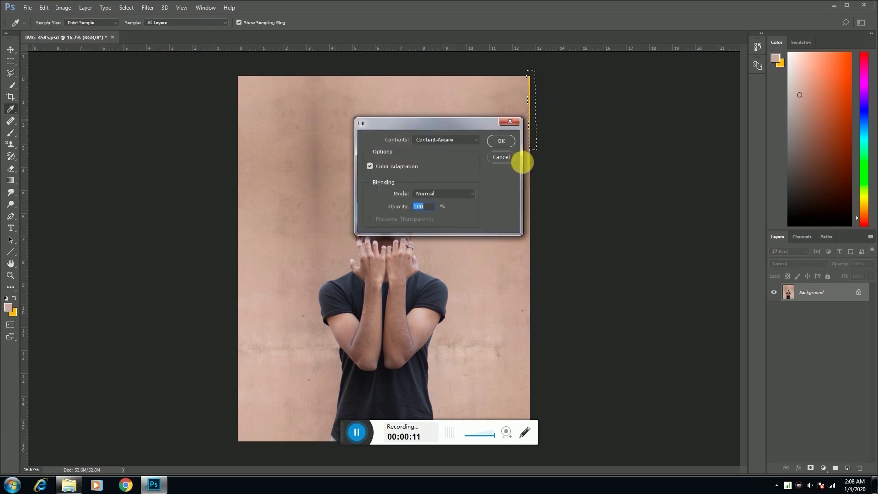
# - Fill the selected strip along the photo's upper-right edge with Content-Aware, Color Adaptation on, Normal mode and 100% opacity
pyautogui.click(511, 142)
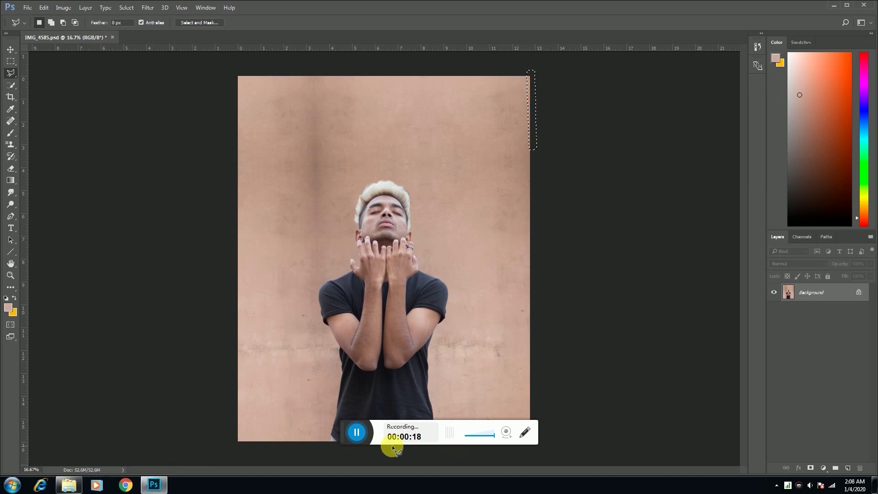
pyautogui.moveTo(348, 439); pyautogui.dragTo(476, 450)
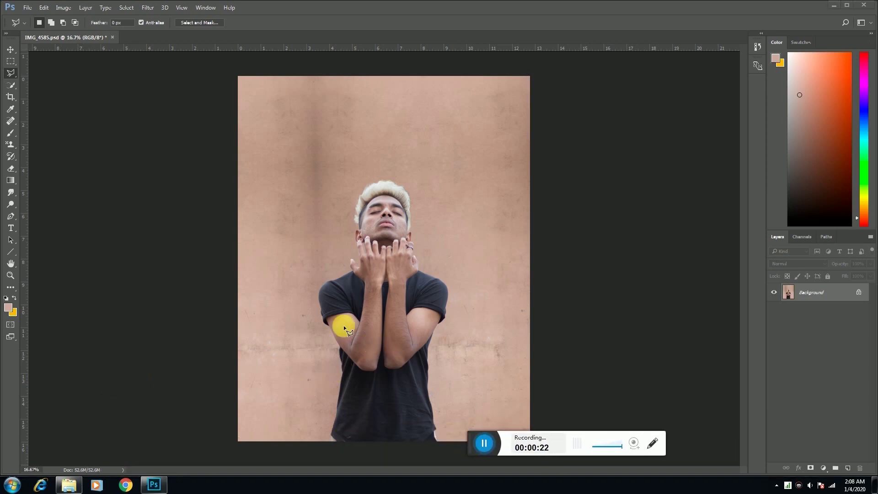
# - Place the broken image from the material folder over the photo and set its blend mode to Multiply
pyautogui.click(71, 484)
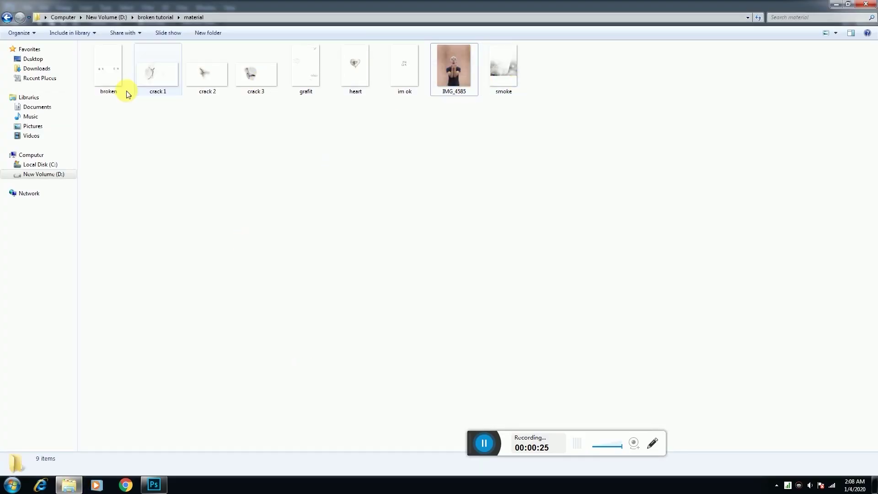
pyautogui.moveTo(105, 86); pyautogui.dragTo(368, 334)
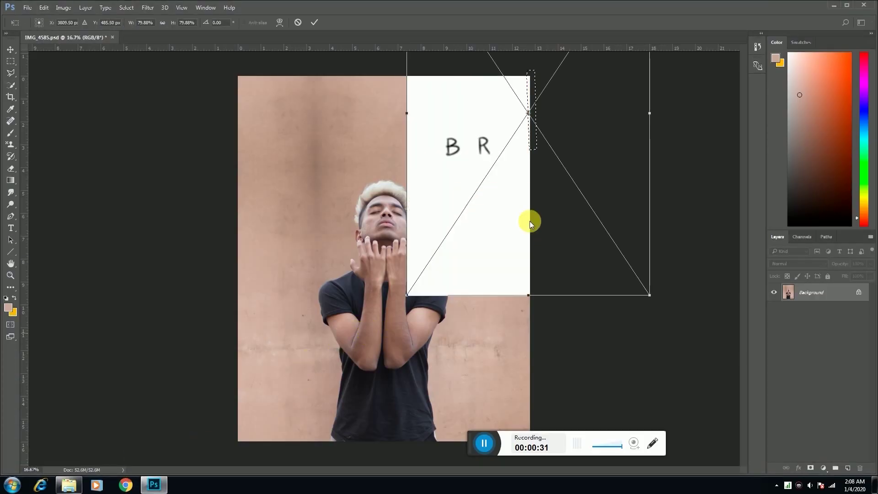
pyautogui.moveTo(488, 226); pyautogui.dragTo(344, 387)
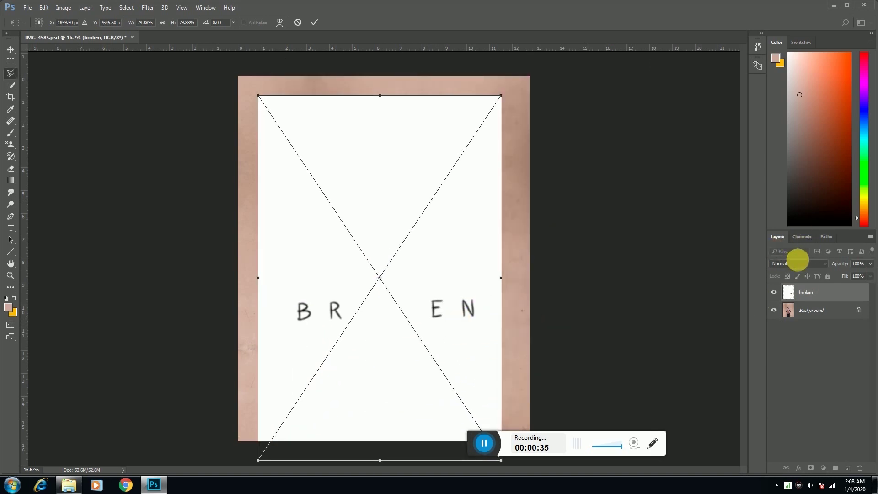
pyautogui.click(796, 262)
pyautogui.click(796, 263)
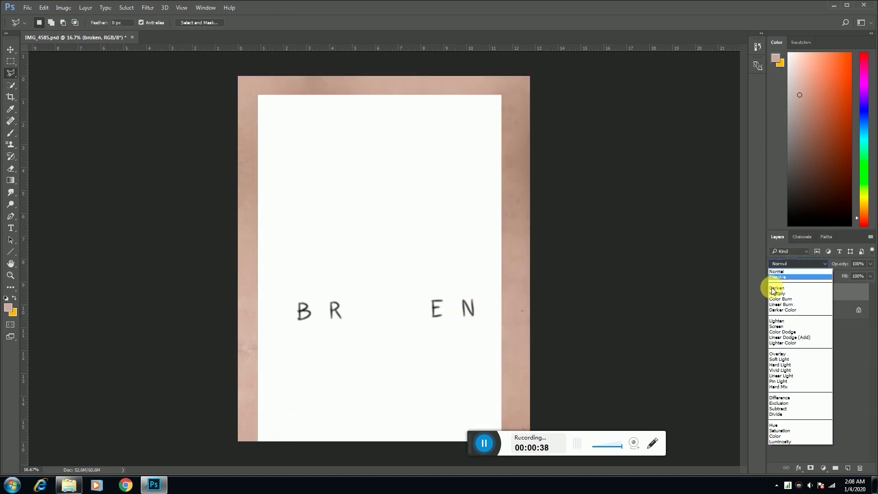
pyautogui.click(779, 293)
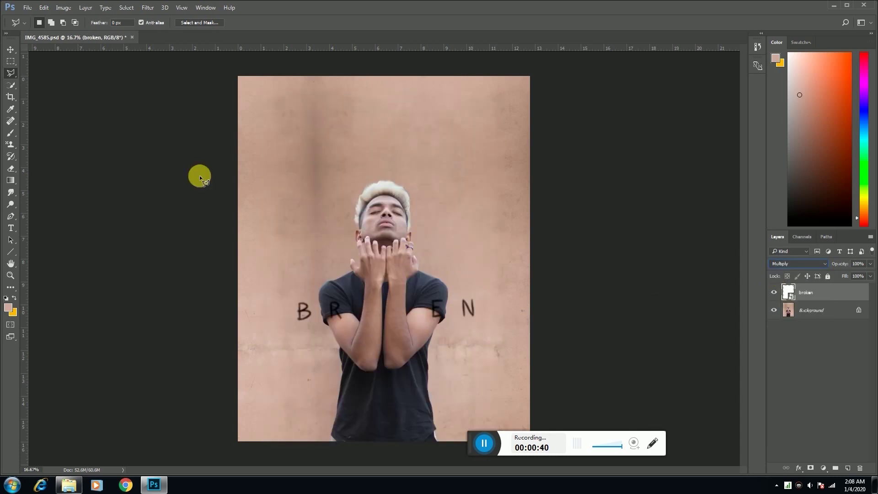
# - Move the placed BR EN lettering down to elbow height, with the letter pairs on either side of the man's arms
pyautogui.scroll(2, 333, 320)
pyautogui.hotkey('ctrl', 't')
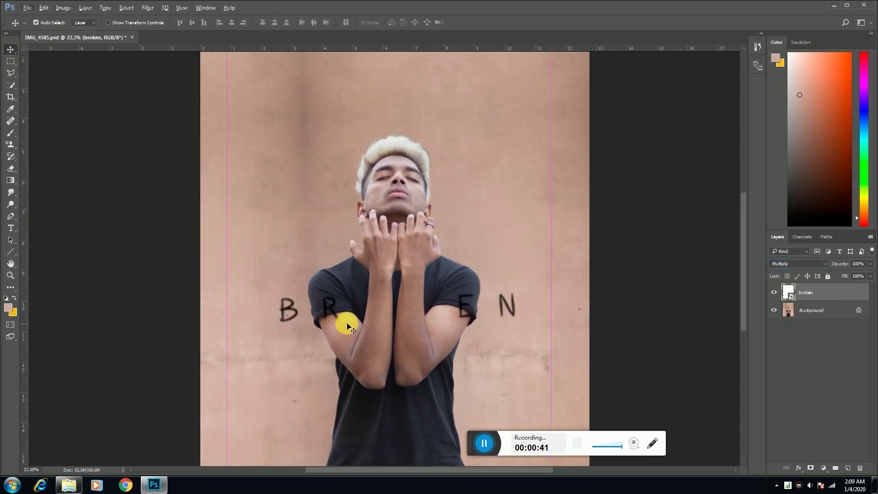
pyautogui.moveTo(449, 286); pyautogui.dragTo(440, 326)
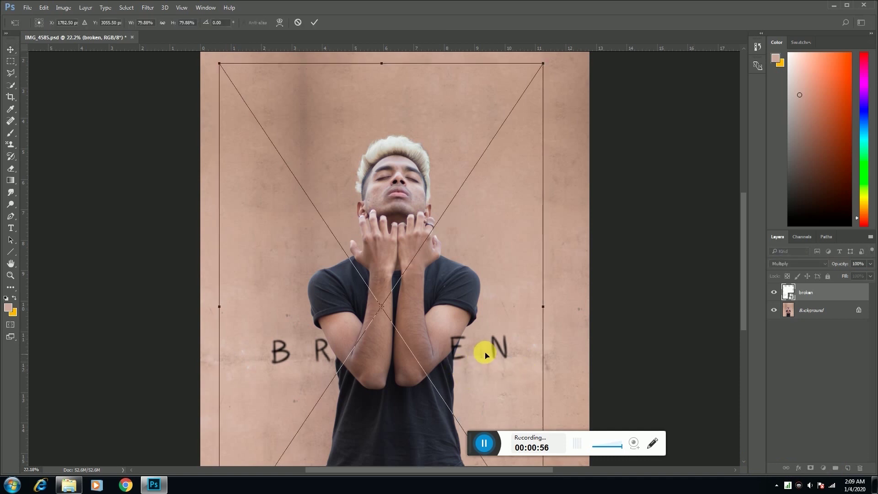
pyautogui.moveTo(482, 349); pyautogui.dragTo(486, 353)
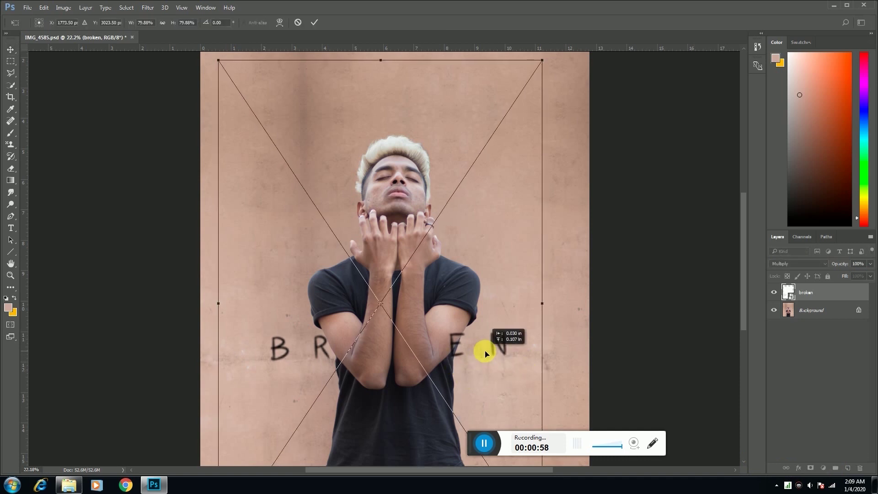
pyautogui.moveTo(486, 353); pyautogui.dragTo(483, 350)
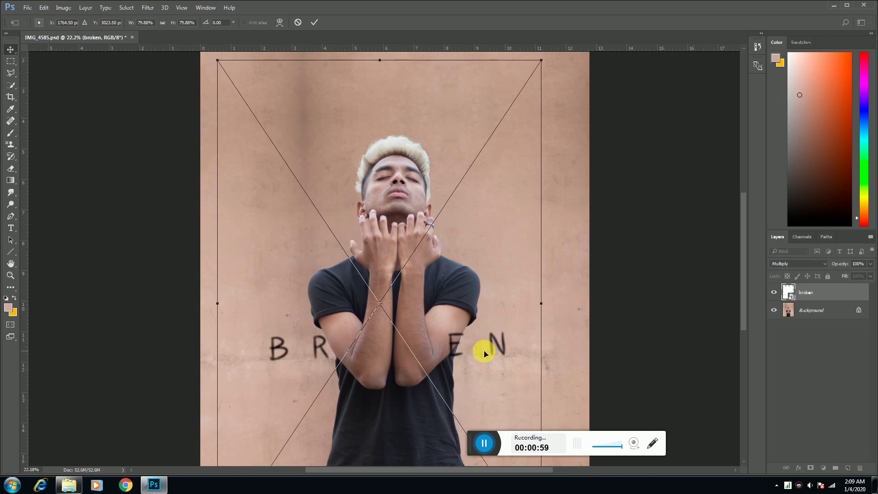
pyautogui.press('Return')
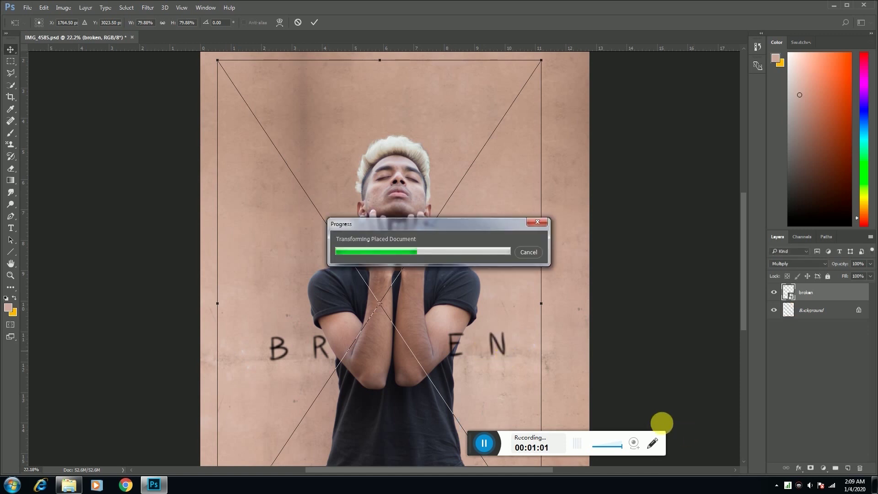
# - Select the letters E and N with a Polygonal Lasso outline
pyautogui.click(11, 73)
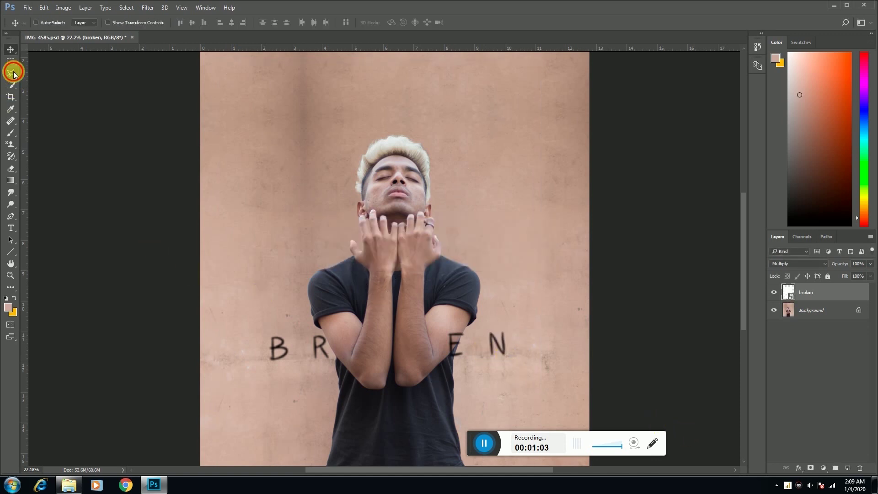
pyautogui.scroll(2, 515, 361)
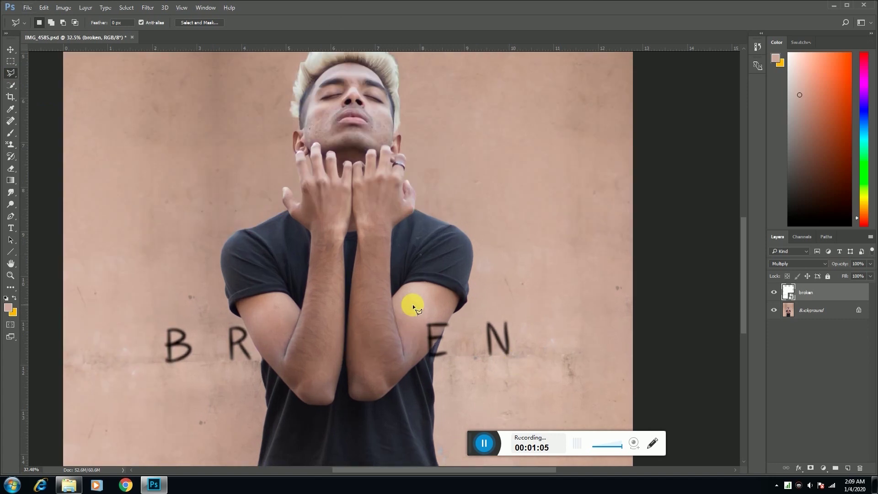
pyautogui.click(419, 364)
pyautogui.click(416, 301)
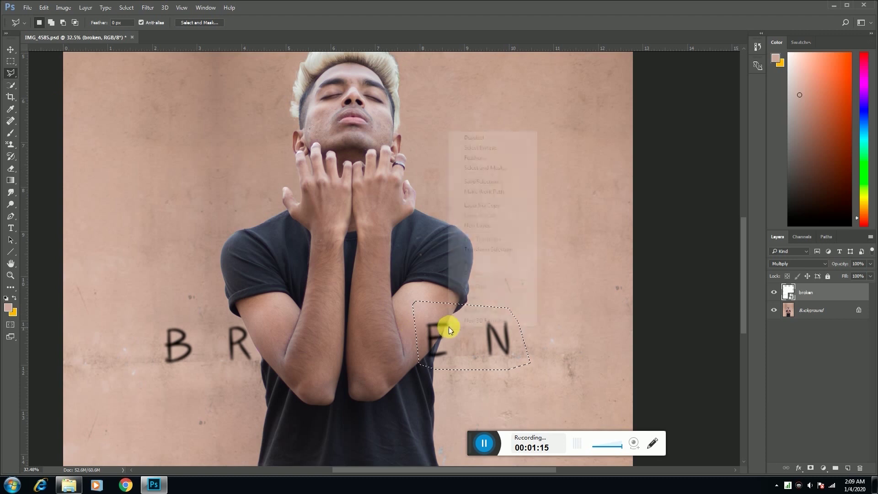
pyautogui.rightClick(448, 327)
# - Rasterize the broken layer and cut the selected E N letters onto a new layer with Layer Via Cut
pyautogui.click(838, 293)
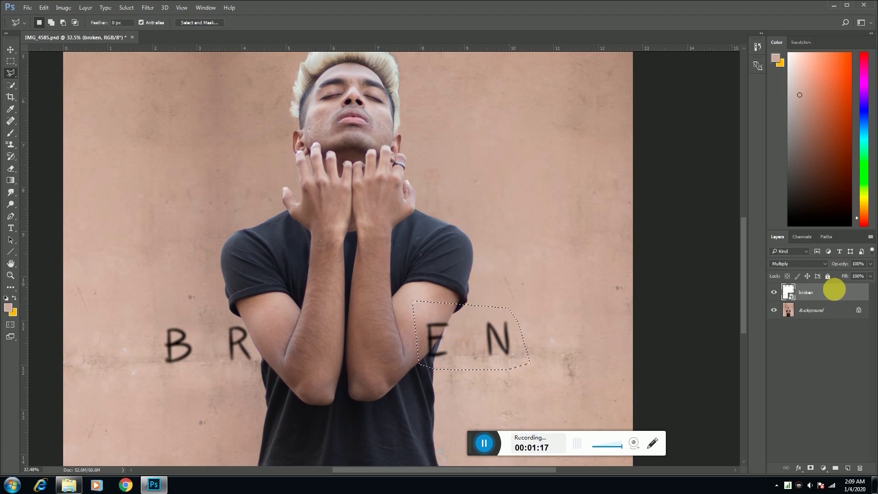
pyautogui.rightClick(838, 292)
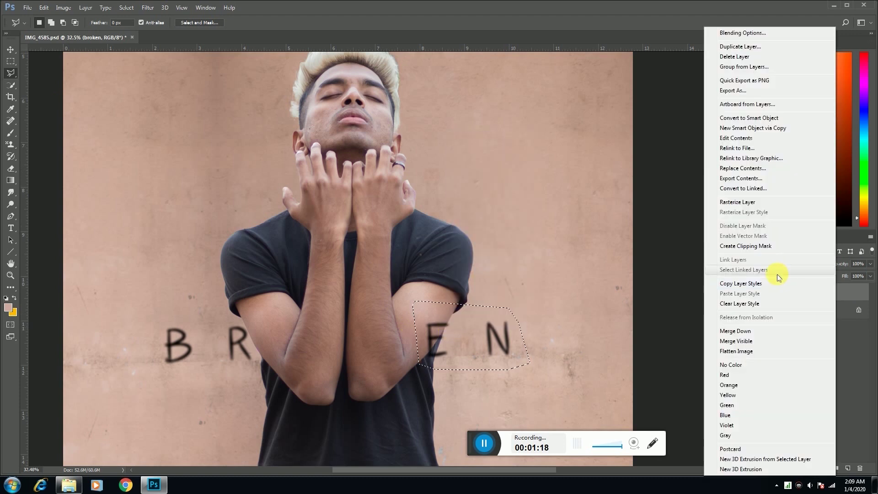
pyautogui.click(735, 202)
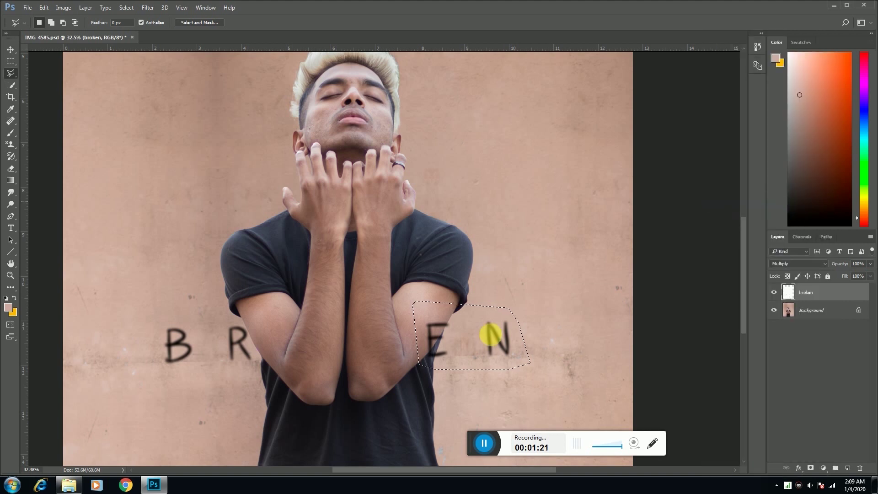
pyautogui.rightClick(479, 343)
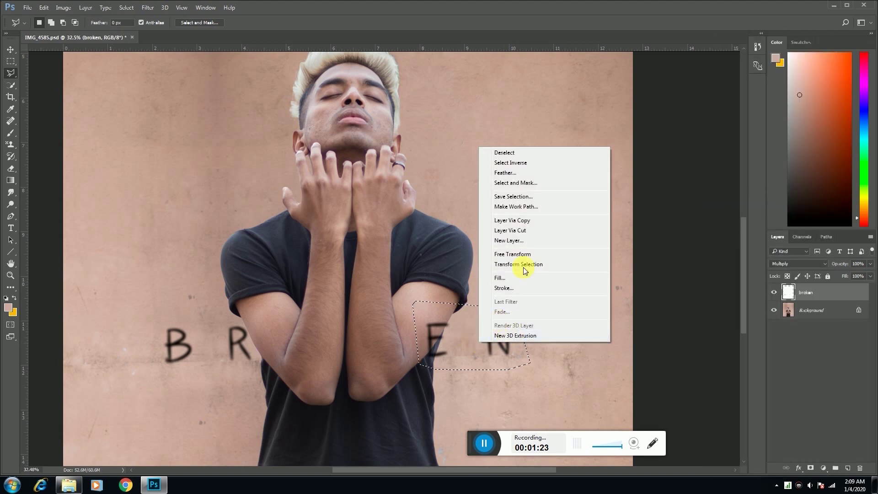
pyautogui.click(528, 232)
# - Move the cut E N letters to the right and slightly down so they clear the man's arm and shirt
pyautogui.click(10, 49)
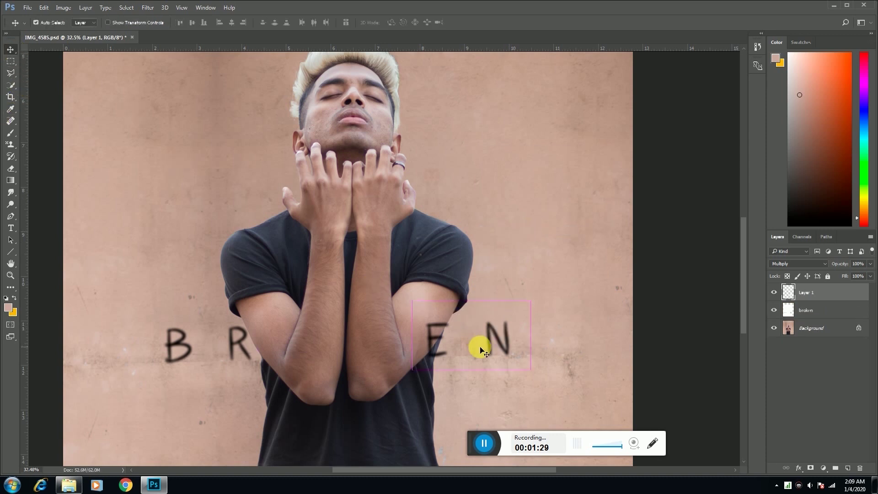
pyautogui.hotkey('ctrl', 't')
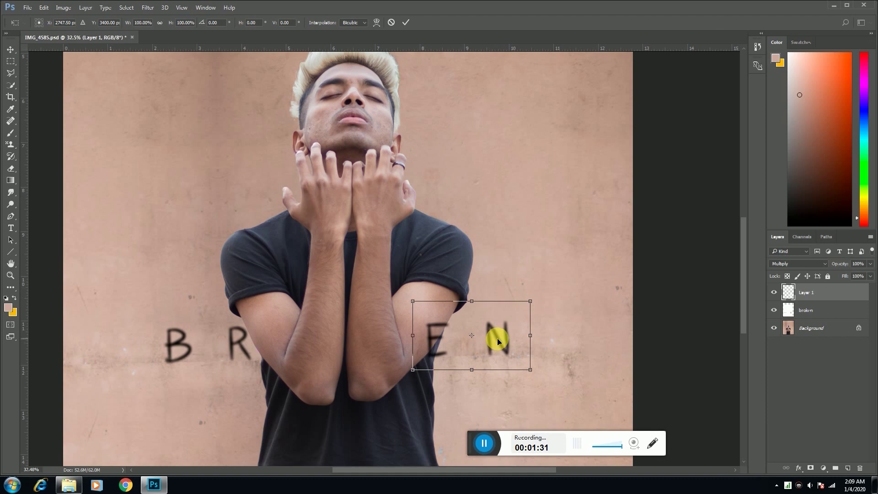
pyautogui.moveTo(501, 341); pyautogui.dragTo(520, 347)
pyautogui.press('Return')
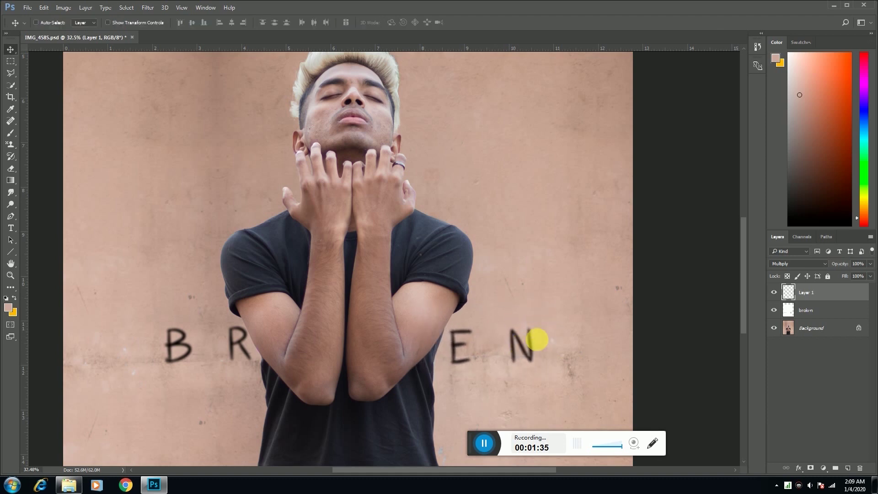
# - Lower the E N letters slightly and shift the B R letters on the broken layer slightly left and down
pyautogui.moveTo(242, 345); pyautogui.dragTo(238, 347)
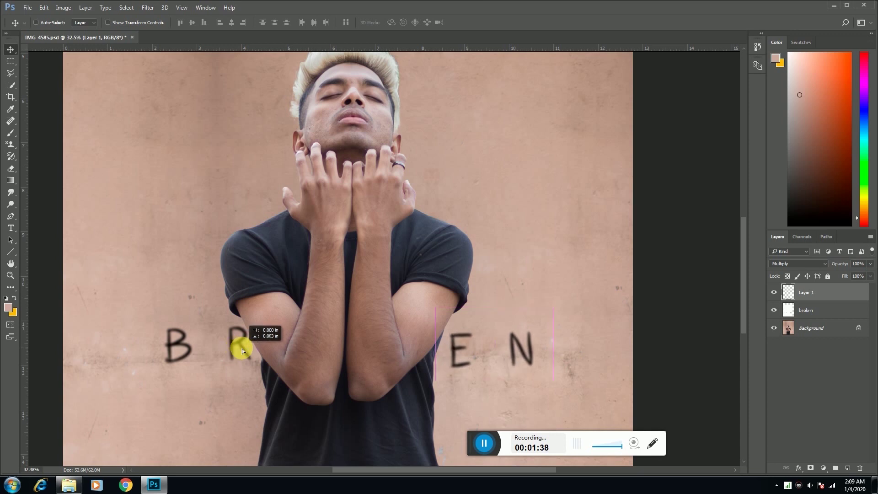
pyautogui.click(838, 310)
pyautogui.moveTo(231, 343); pyautogui.dragTo(230, 347)
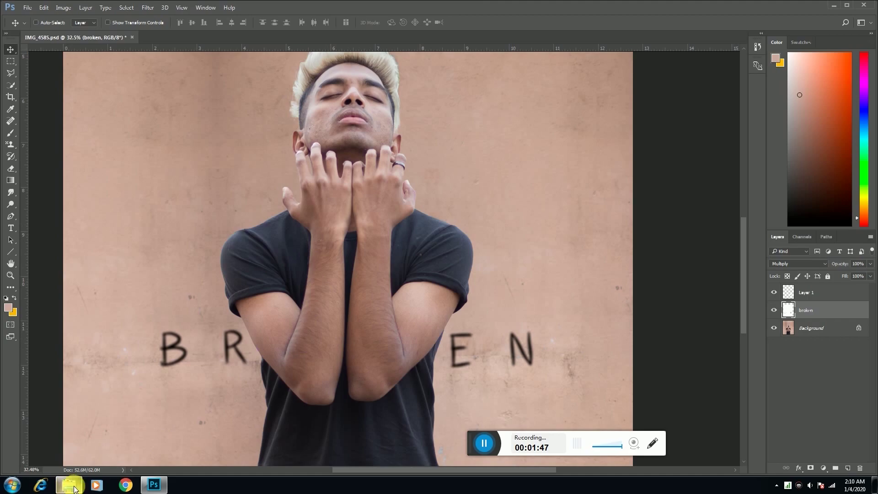
# - Place the im ok image from the material folder over the photo and set its blend mode to Multiply
pyautogui.click(75, 487)
pyautogui.moveTo(402, 73); pyautogui.dragTo(333, 391)
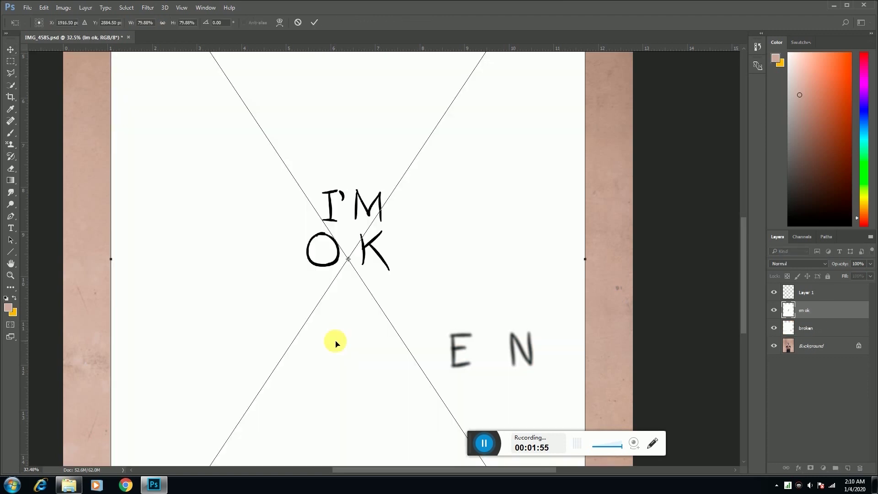
pyautogui.click(801, 264)
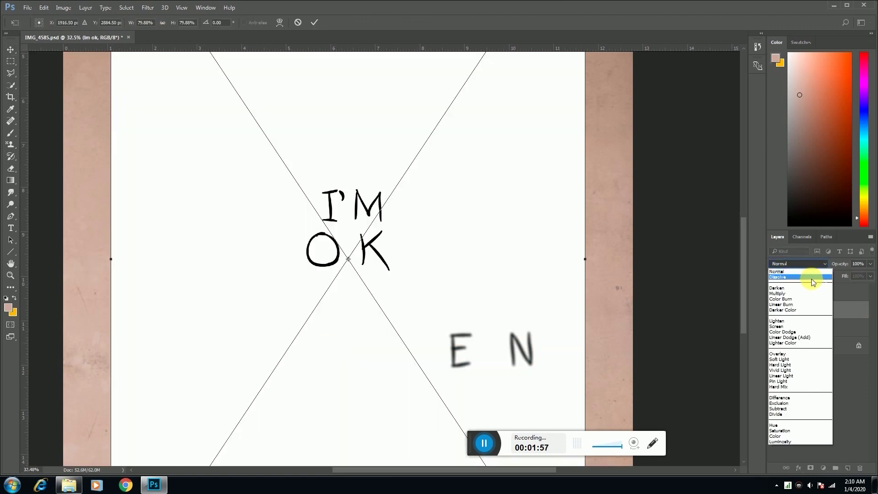
pyautogui.click(782, 294)
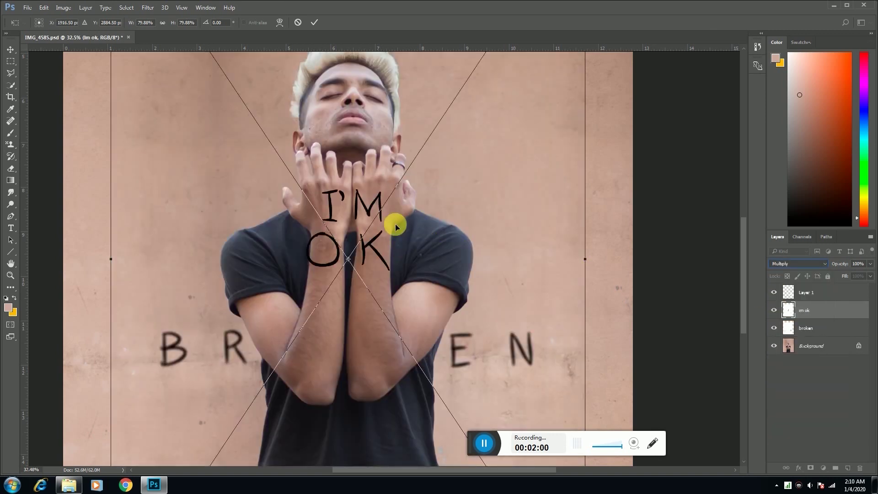
# - Position the I'M OK lettering across both of the man's forearms, just above the elbows
pyautogui.moveTo(391, 279); pyautogui.dragTo(390, 323)
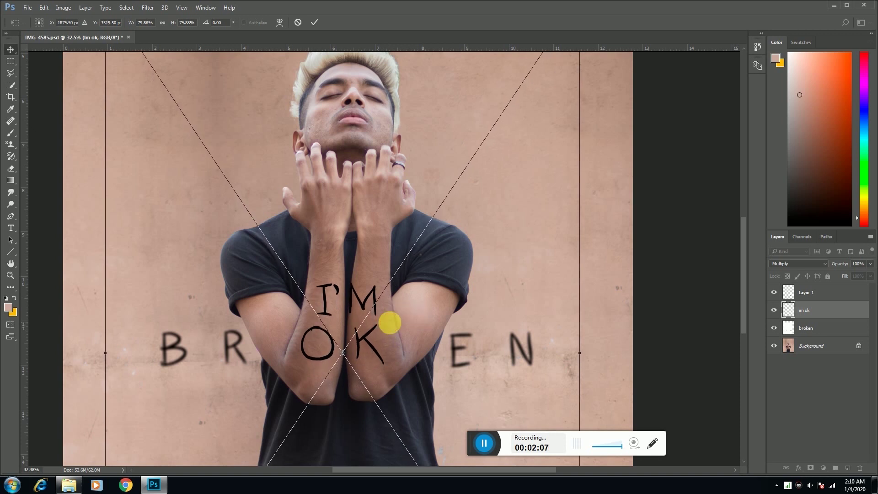
pyautogui.press('Return')
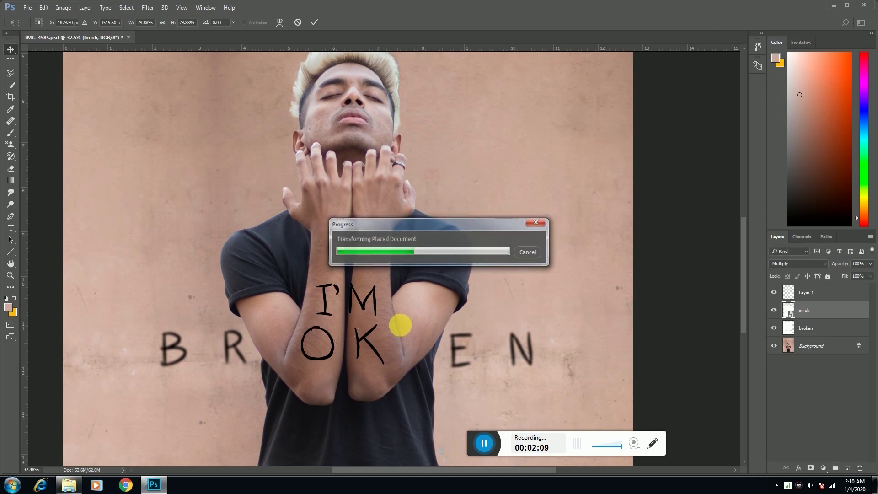
pyautogui.hotkey('ctrl', 't')
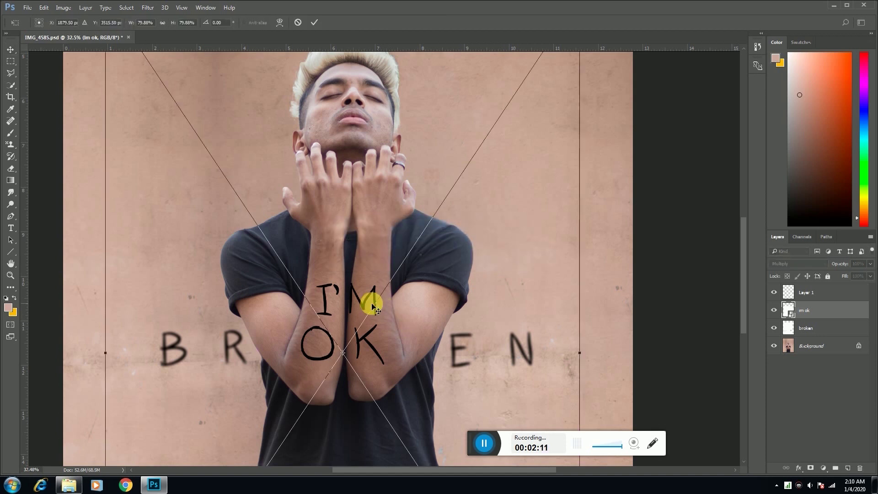
pyautogui.moveTo(373, 307); pyautogui.dragTo(373, 305)
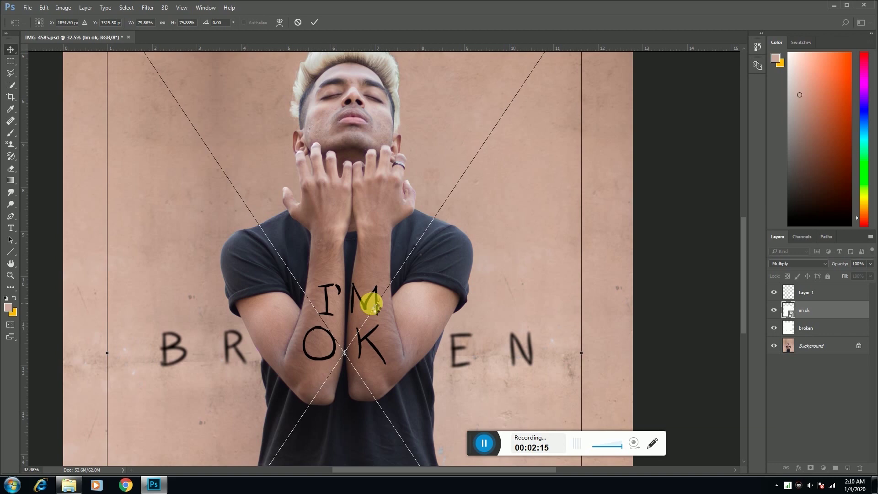
pyautogui.press('Return')
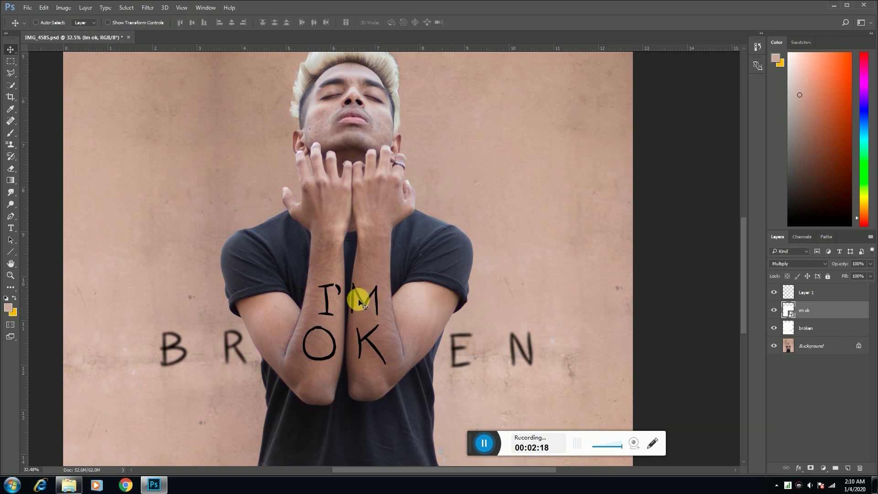
# - Lower the opacity of the im ok layer to about 65%
pyautogui.scroll(-5, 335, 312)
pyautogui.scroll(6, 338, 316)
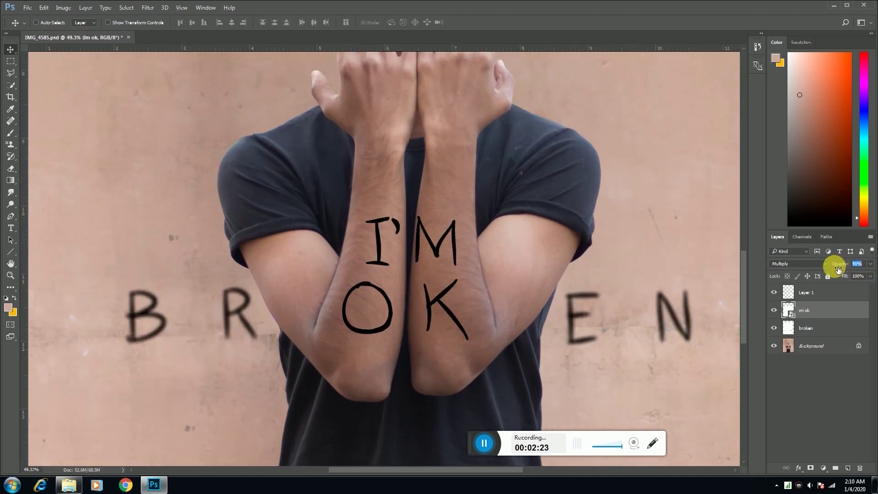
pyautogui.moveTo(838, 270); pyautogui.dragTo(822, 271)
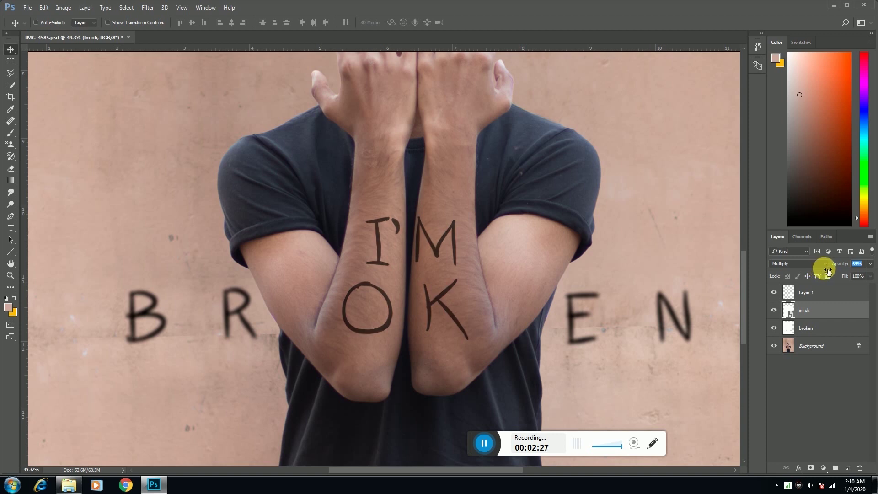
pyautogui.press('Return')
pyautogui.click(818, 336)
pyautogui.keyDown('ctrl'); pyautogui.click(814, 296); pyautogui.keyUp('ctrl')
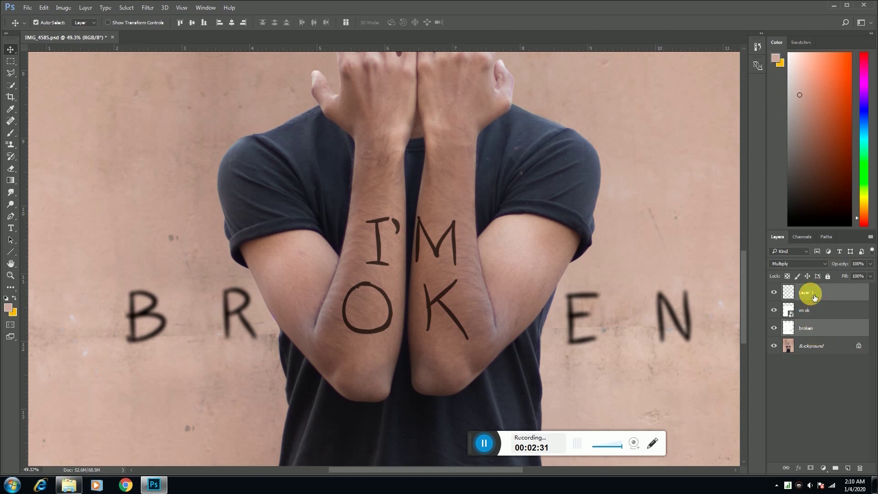
pyautogui.scroll(-6, 499, 282)
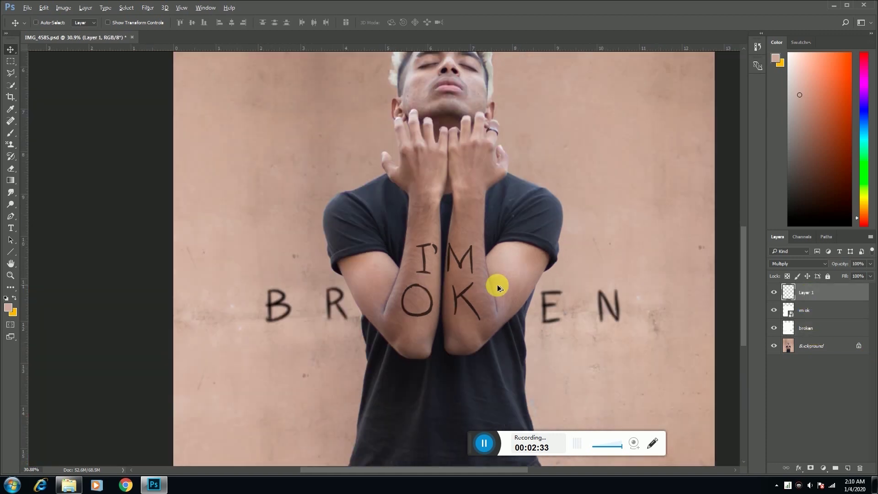
pyautogui.scroll(4, 372, 299)
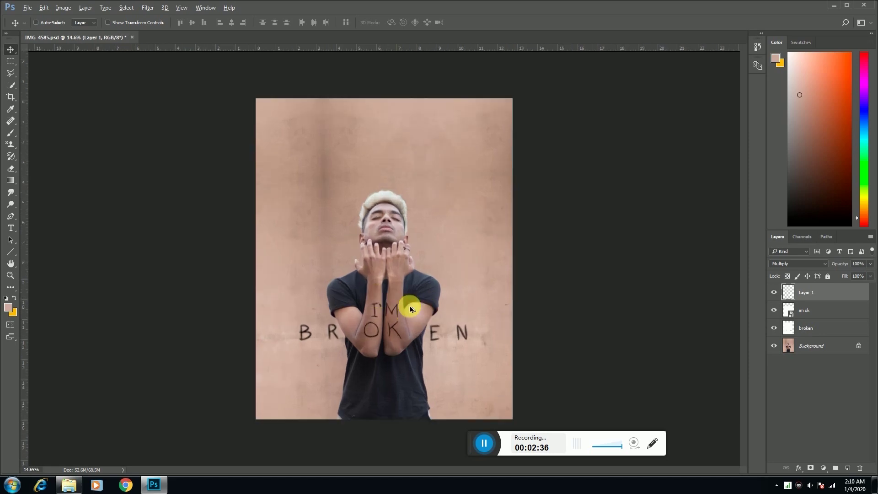
# - Place the crack 1 image from the material folder in Multiply mode and position it on the man's left upper arm, below the sleeve
pyautogui.click(69, 484)
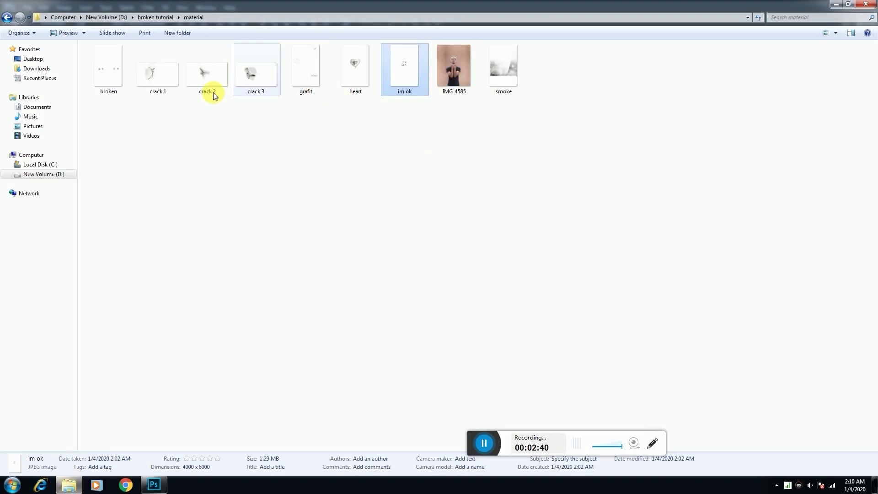
pyautogui.moveTo(161, 83); pyautogui.dragTo(374, 406)
pyautogui.click(798, 264)
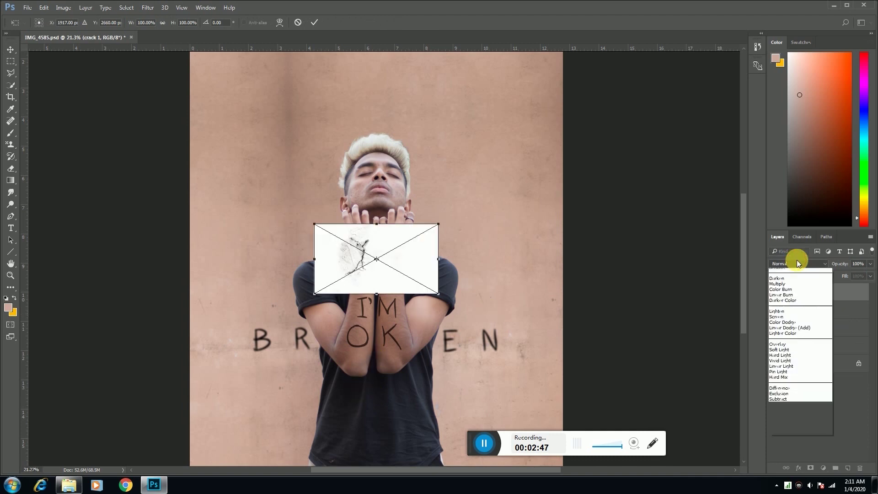
pyautogui.click(789, 293)
pyautogui.click(10, 48)
pyautogui.click(403, 186)
pyautogui.scroll(3, 359, 268)
pyautogui.moveTo(353, 269); pyautogui.dragTo(467, 366)
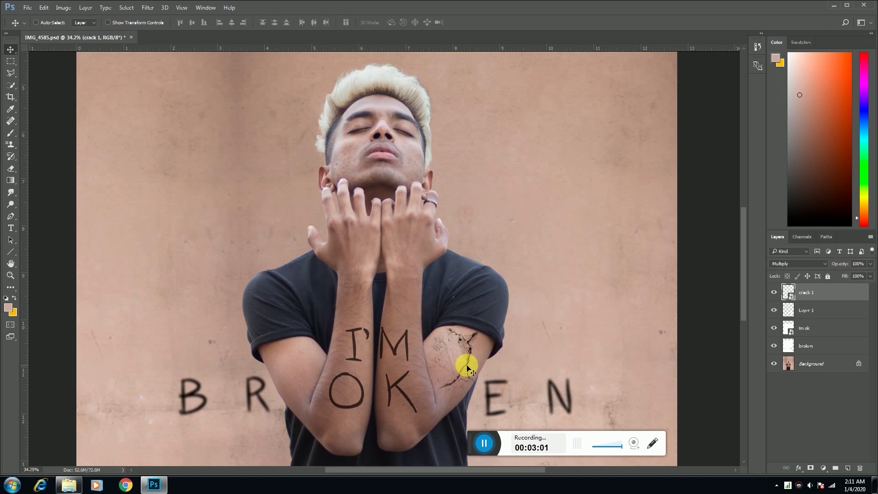
# - Place the crack 2 image from the material folder in Multiply mode and position it on the back of the man's right hand
pyautogui.click(70, 483)
pyautogui.moveTo(199, 81); pyautogui.dragTo(323, 308)
pyautogui.click(778, 265)
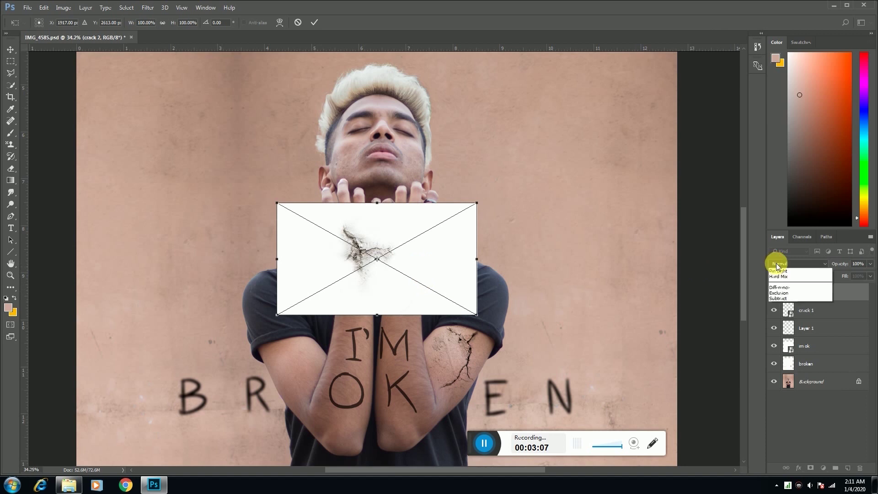
pyautogui.click(781, 293)
pyautogui.moveTo(423, 255); pyautogui.dragTo(408, 257)
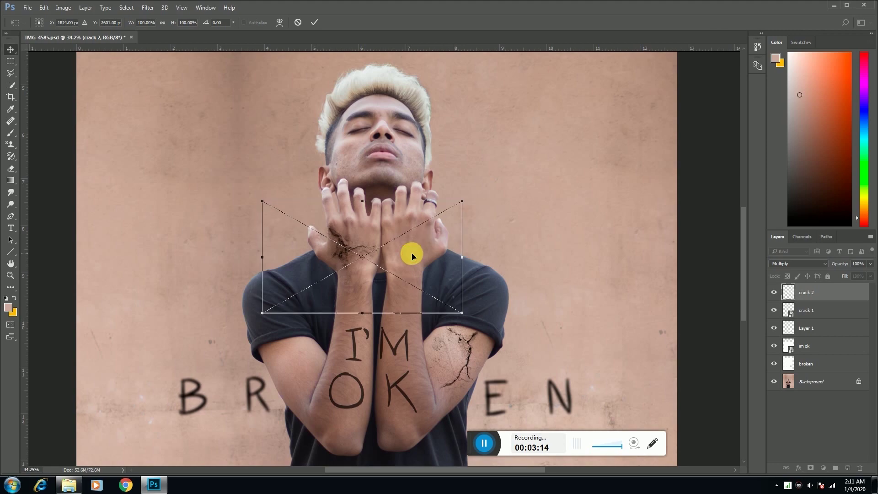
pyautogui.press('Return')
# - Place the crack 3 image from the material folder in Multiply mode and position it on the man's right upper arm, below the sleeve
pyautogui.click(69, 485)
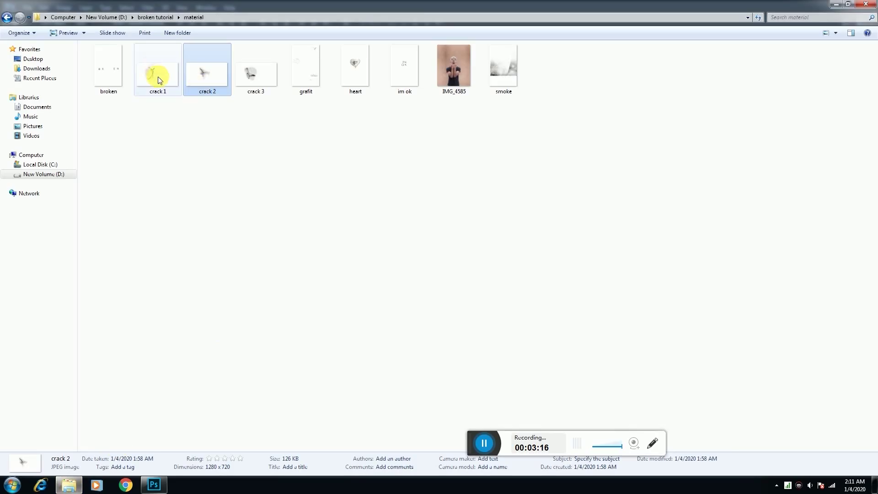
pyautogui.moveTo(272, 87); pyautogui.dragTo(289, 373)
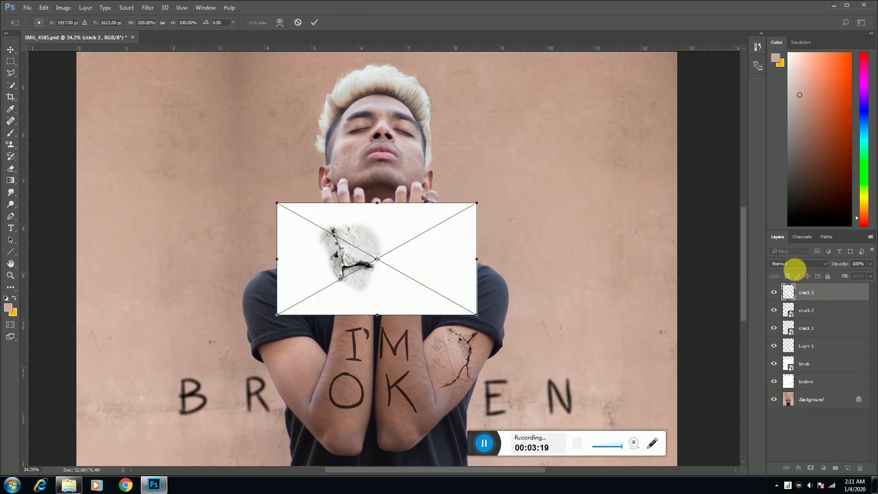
pyautogui.click(794, 264)
pyautogui.click(787, 293)
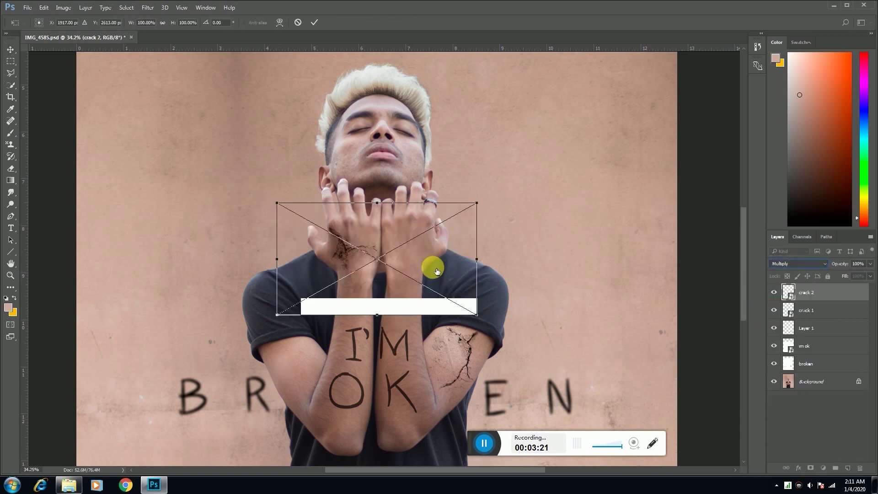
pyautogui.moveTo(420, 249); pyautogui.dragTo(362, 365)
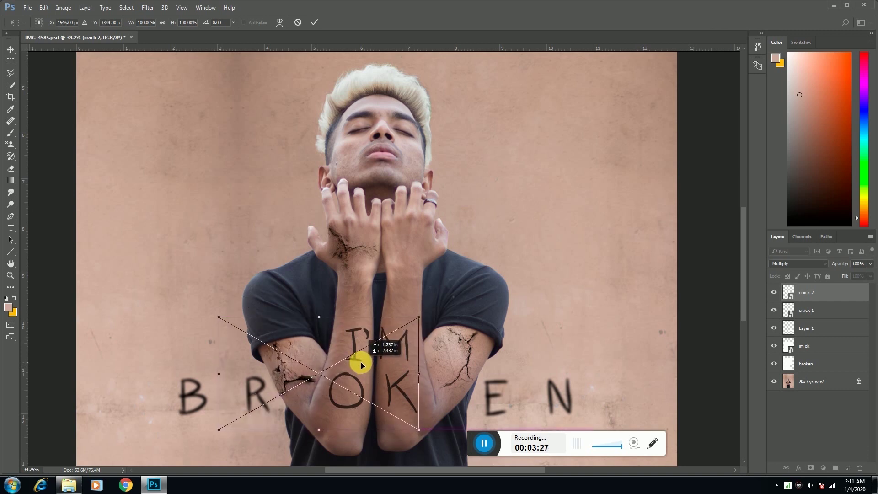
pyautogui.press('Return')
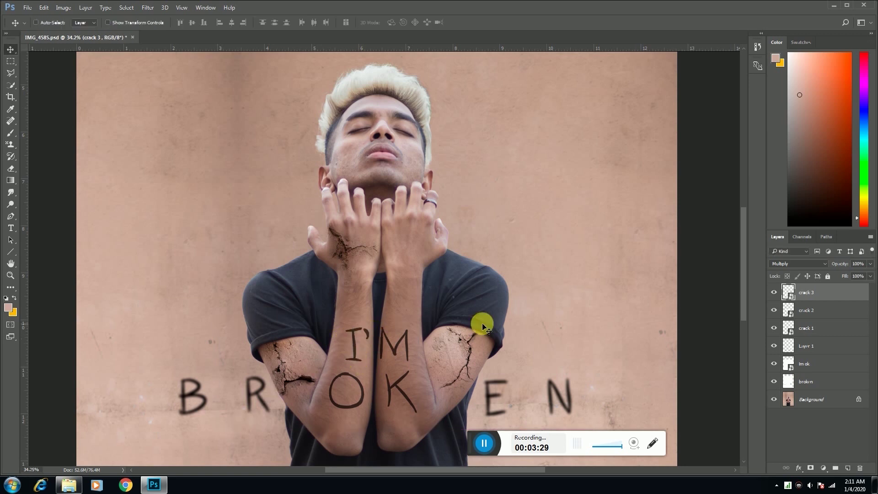
# - Reduce the opacity of the crack 3, crack 2 and crack 1 layers, setting crack 1 to 76%
pyautogui.click(823, 292)
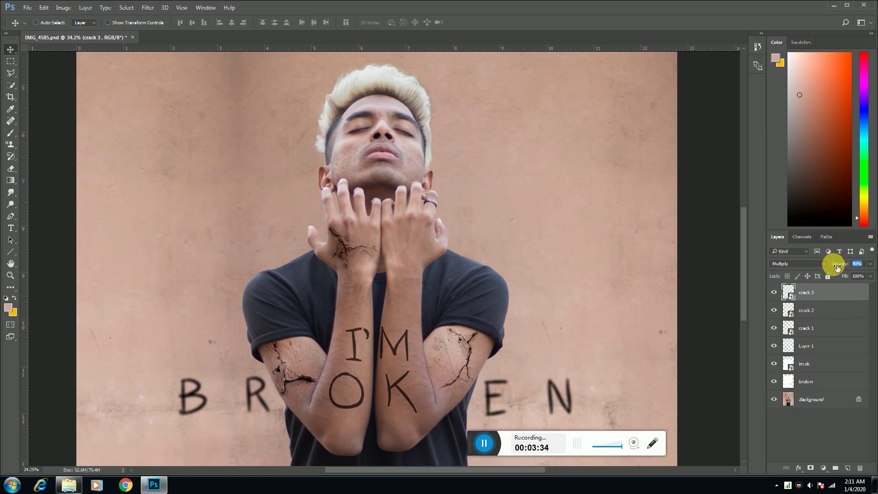
pyautogui.moveTo(821, 271); pyautogui.dragTo(835, 271)
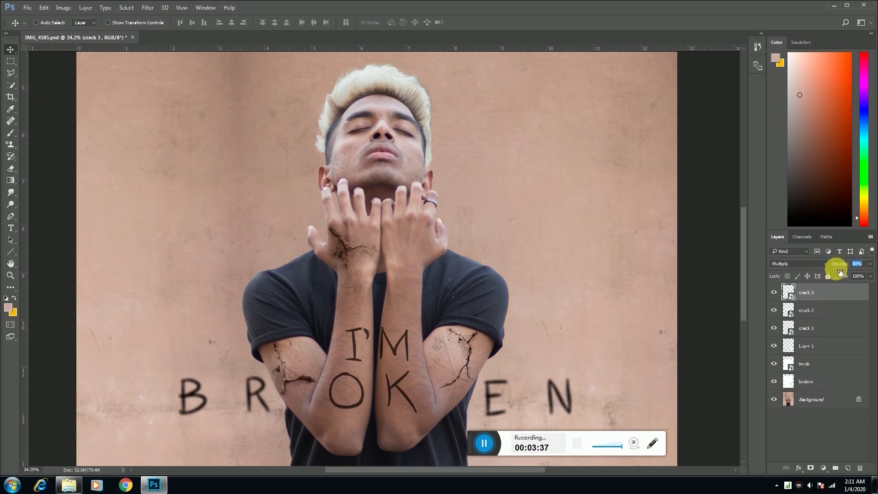
pyautogui.click(831, 309)
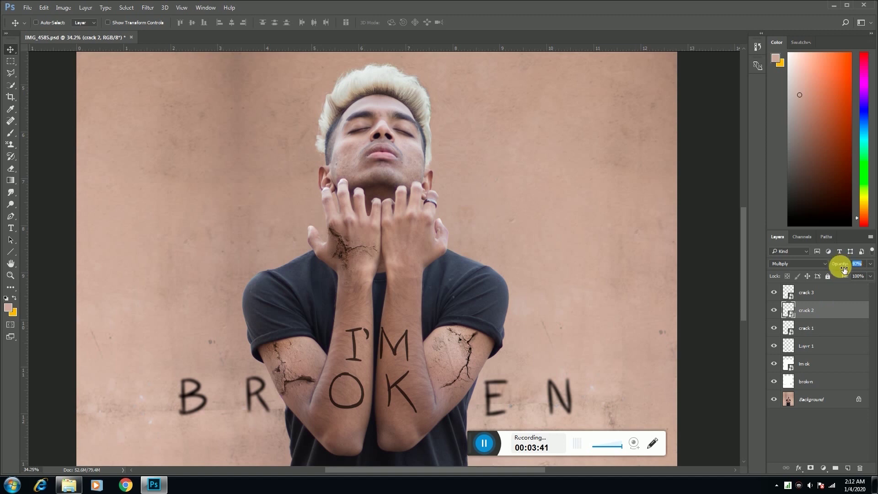
pyautogui.click(820, 327)
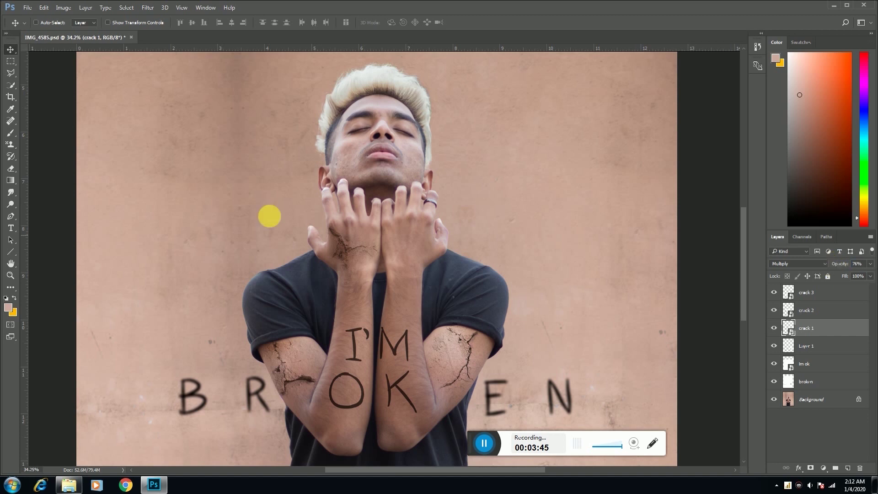
pyautogui.click(10, 61)
pyautogui.scroll(-5, 83, 209)
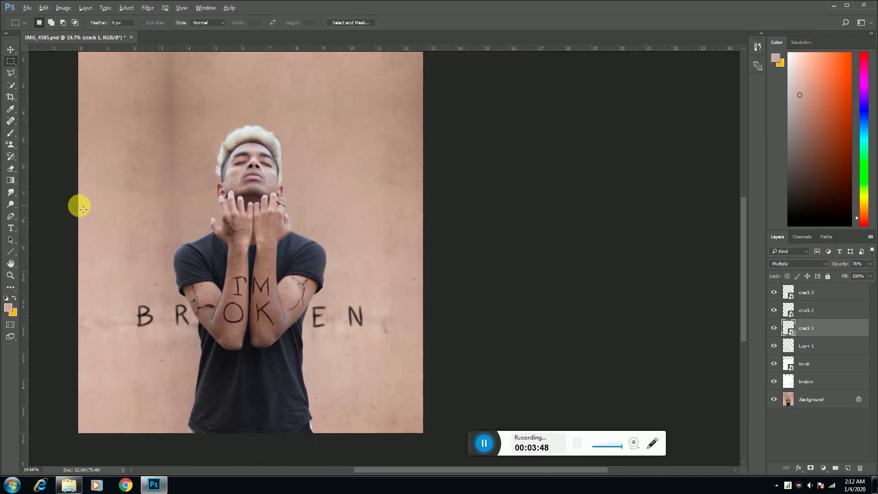
pyautogui.scroll(1, 428, 381)
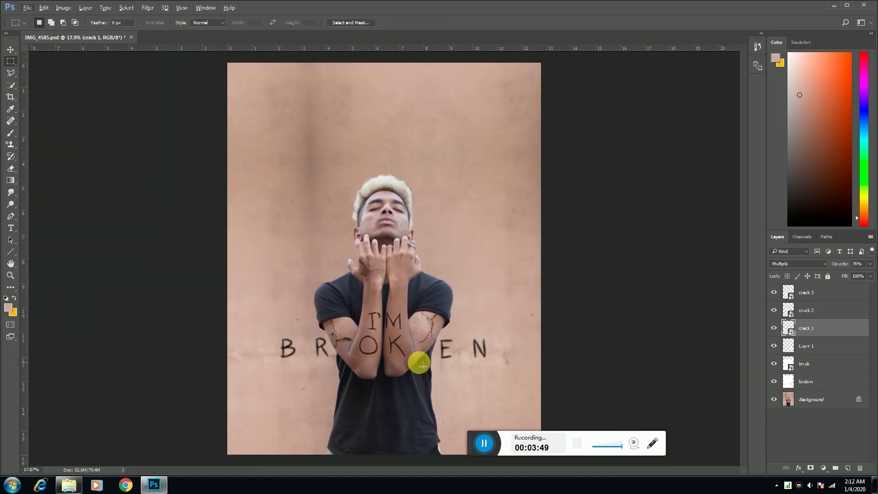
pyautogui.scroll(3, 426, 340)
pyautogui.scroll(-3, 403, 330)
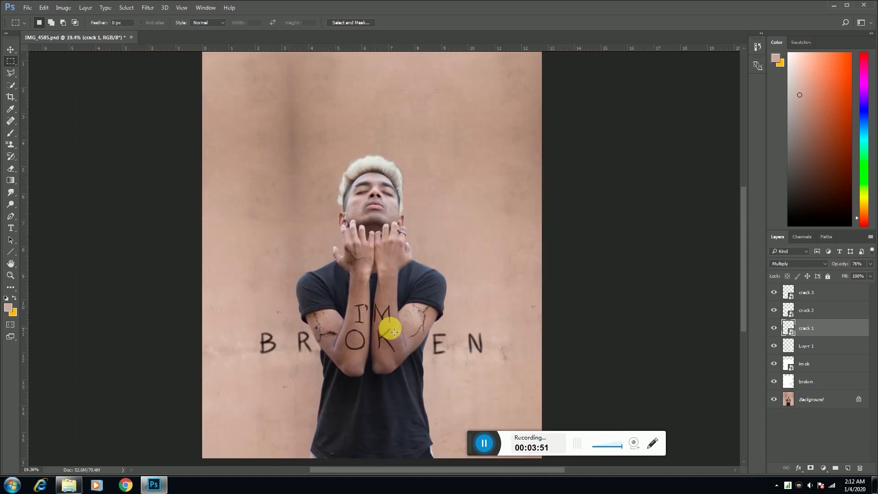
pyautogui.moveTo(473, 444); pyautogui.dragTo(495, 443)
# - Place the smoke image from the material folder and move its layer between the im ok and broken layers
pyautogui.click(78, 485)
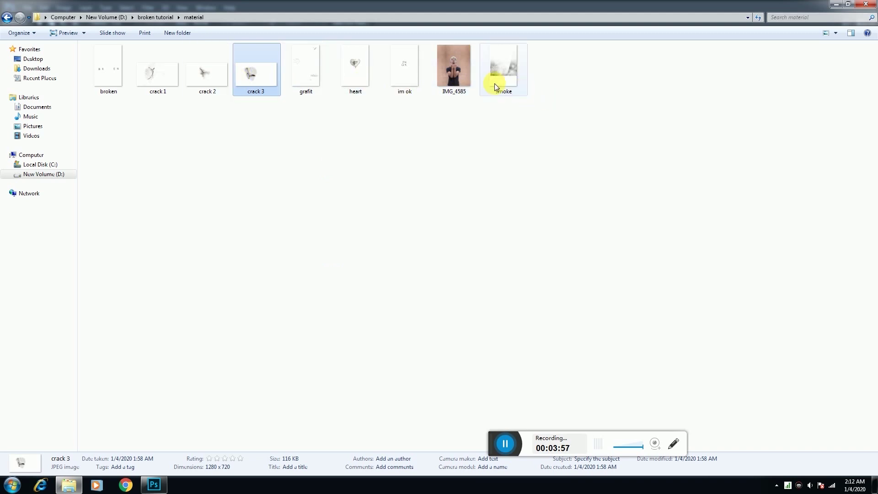
pyautogui.moveTo(500, 86); pyautogui.dragTo(434, 320)
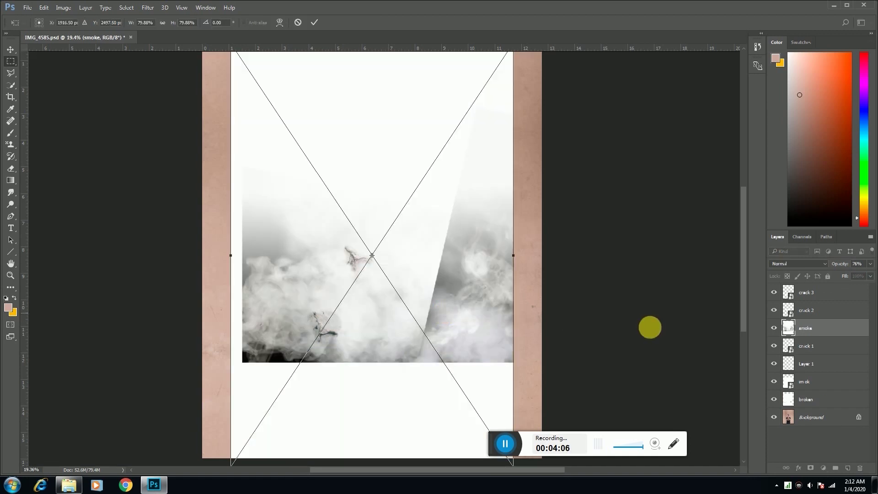
pyautogui.press('Return')
pyautogui.moveTo(818, 338); pyautogui.dragTo(812, 372)
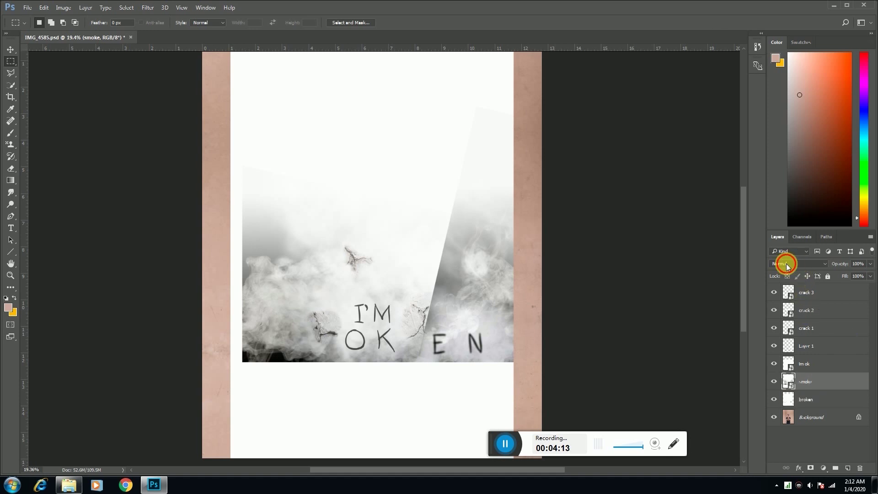
# - Set the smoke layer's blend mode to Screen and shift the smoke down and slightly left over the photo
pyautogui.click(786, 265)
pyautogui.click(780, 325)
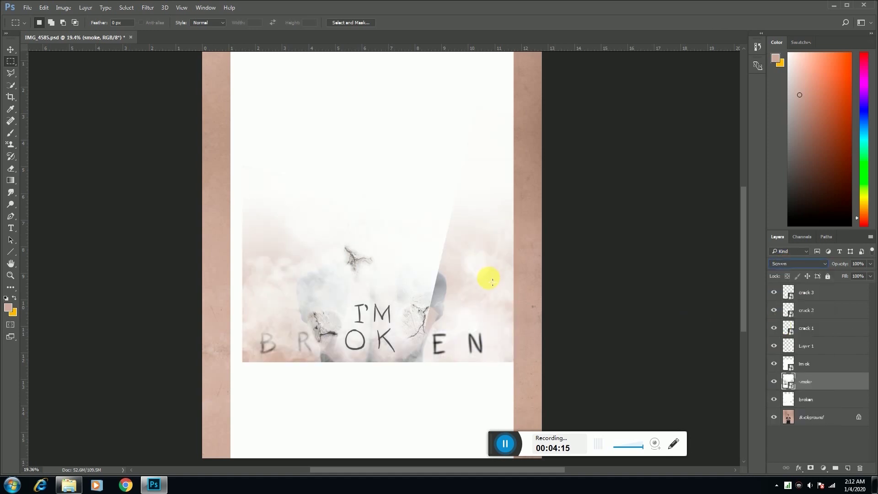
pyautogui.click(10, 49)
pyautogui.moveTo(382, 181); pyautogui.dragTo(365, 274)
pyautogui.click(788, 265)
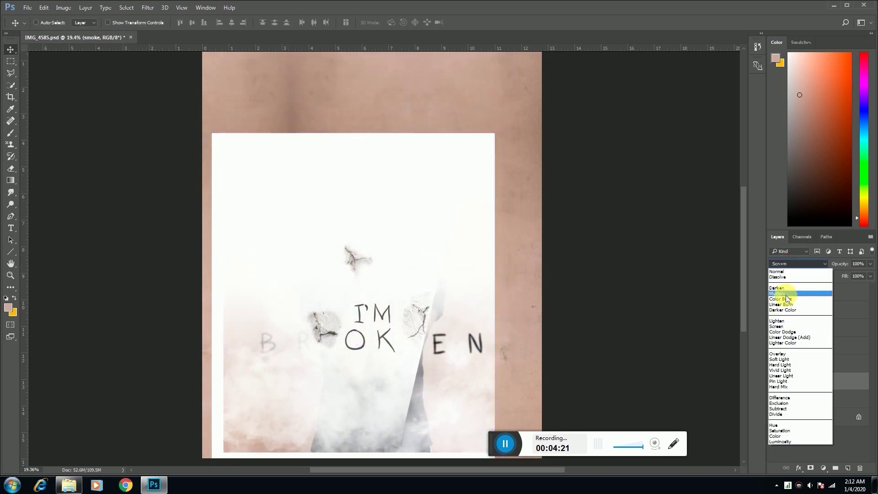
pyautogui.click(590, 133)
# - Try inverting the smoke layer's colours while it is still a smart object, and undo the inversion
pyautogui.click(9, 49)
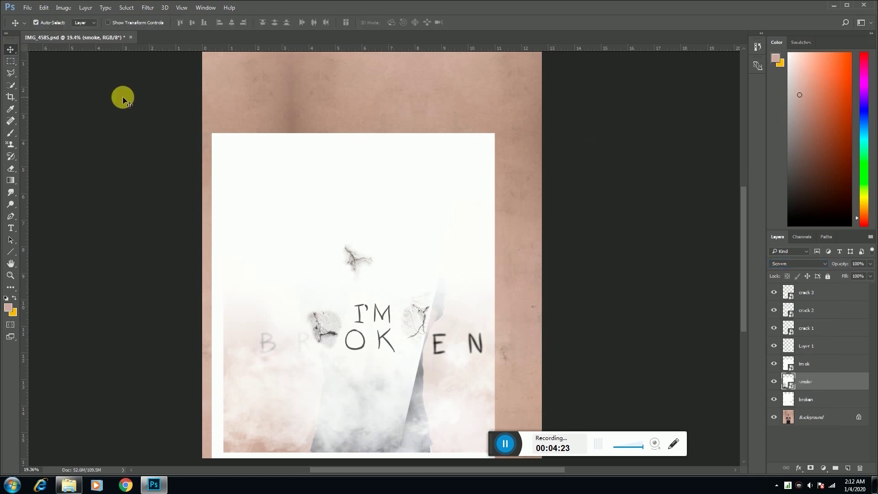
pyautogui.hotkey('ctrl', 'i')
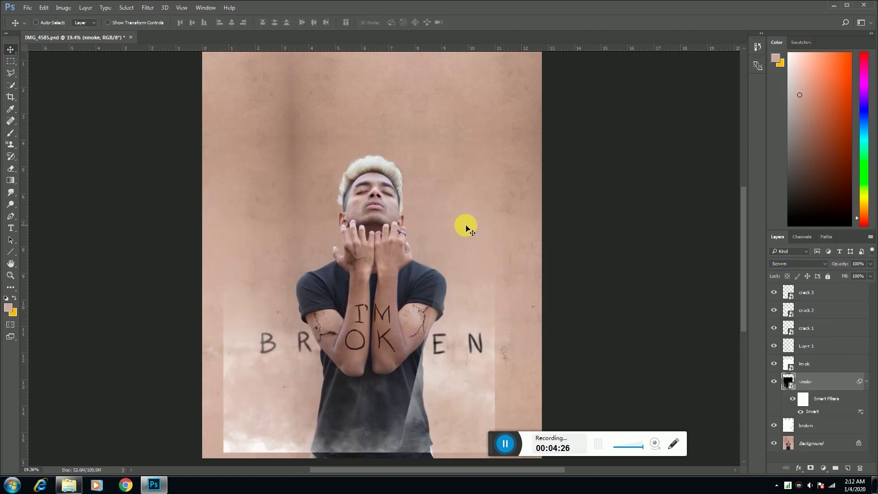
pyautogui.hotkey('ctrl', 'z')
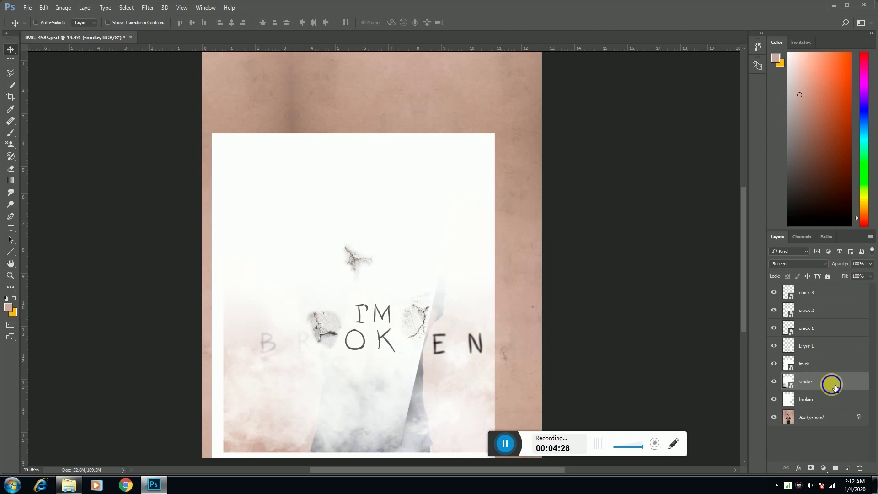
# - Rasterize the smoke layer and invert its colours, keeping its blend mode at Screen
pyautogui.rightClick(835, 388)
pyautogui.click(744, 203)
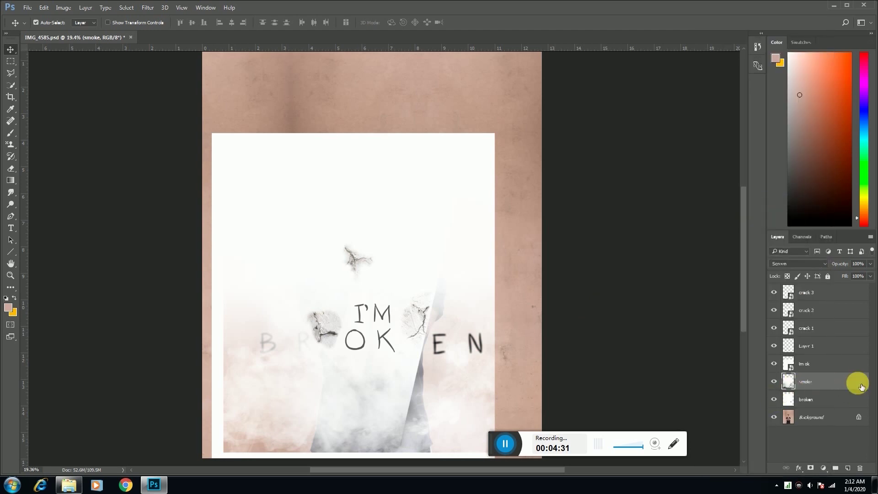
pyautogui.hotkey('ctrl', 'i')
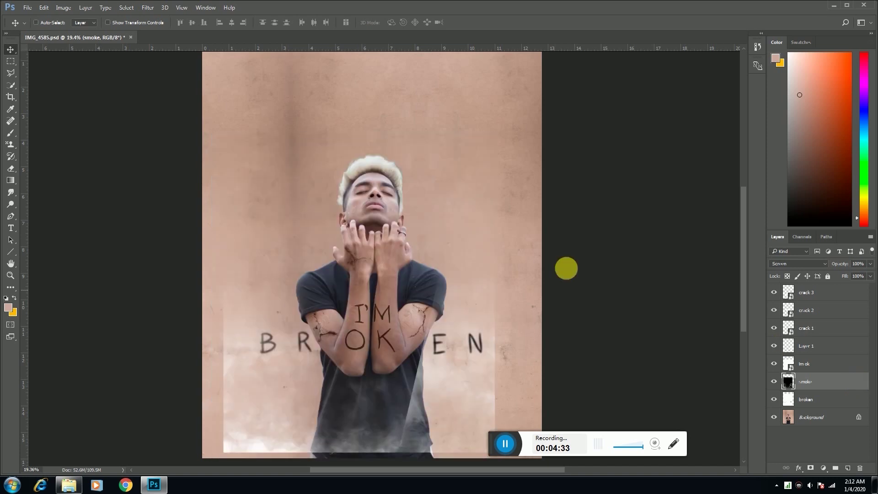
pyautogui.click(798, 263)
pyautogui.click(797, 263)
pyautogui.click(794, 264)
pyautogui.click(778, 326)
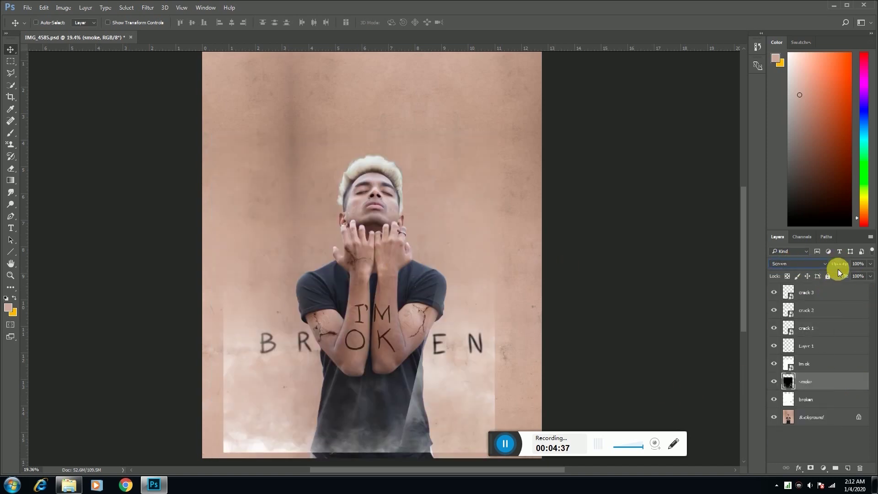
# - Scale the smoke layer to about 128% and position it so it spans the full width of the photo
pyautogui.hotkey('ctrl', 't')
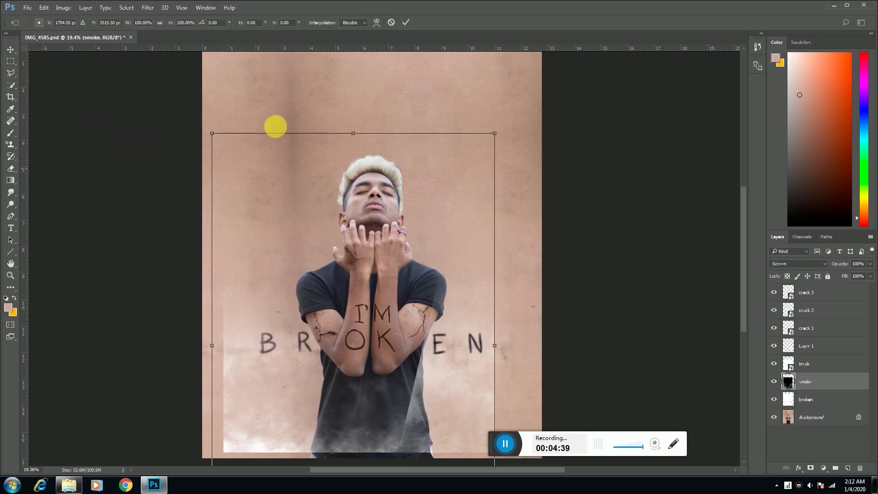
pyautogui.moveTo(496, 133); pyautogui.dragTo(579, 124)
pyautogui.moveTo(485, 247)
pyautogui.mouseDown()
pyautogui.moveTo(505, 245)
pyautogui.moveTo(500, 241)
pyautogui.mouseUp()
pyautogui.moveTo(543, 83)
pyautogui.mouseDown()
pyautogui.moveTo(557, 78)
pyautogui.moveTo(549, 75)
pyautogui.mouseUp()
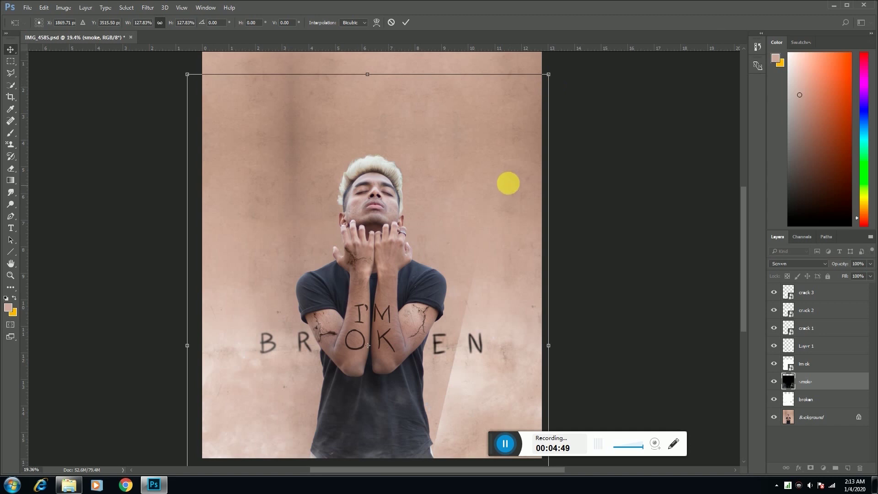
pyautogui.press('Return')
# - Erase the hard smoke edge on the right side of the photo with a soft 1457 px eraser at 0% hardness
pyautogui.click(14, 172)
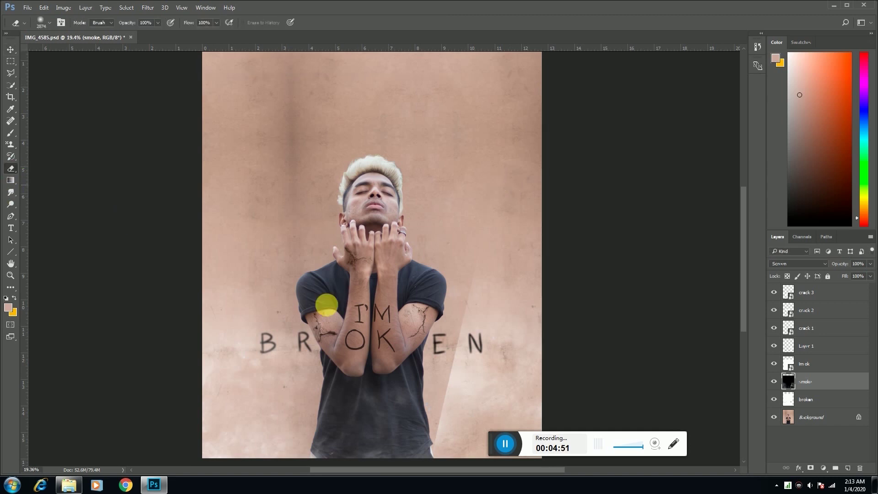
pyautogui.rightClick(538, 362)
pyautogui.moveTo(548, 357); pyautogui.dragTo(526, 357)
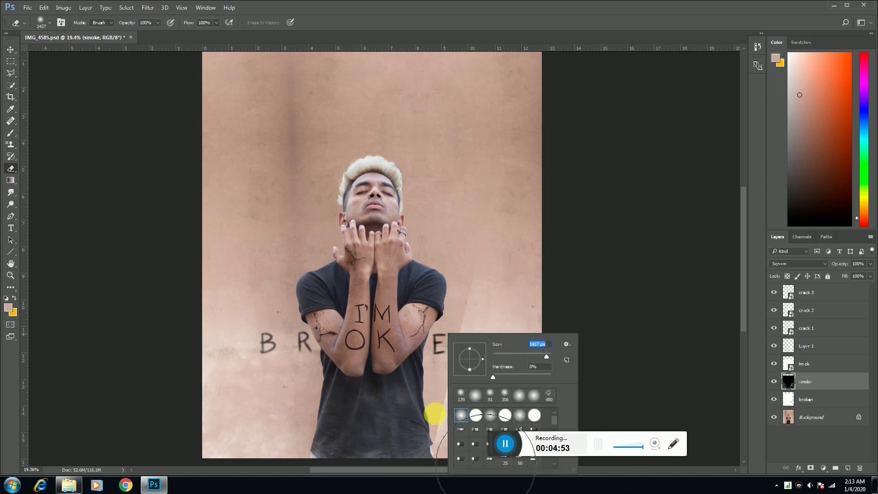
pyautogui.click(423, 403)
pyautogui.moveTo(429, 404)
pyautogui.mouseDown()
pyautogui.moveTo(470, 275)
pyautogui.moveTo(435, 435)
pyautogui.moveTo(423, 411)
pyautogui.moveTo(646, 407)
pyautogui.moveTo(720, 392)
pyautogui.moveTo(816, 314)
pyautogui.mouseUp()
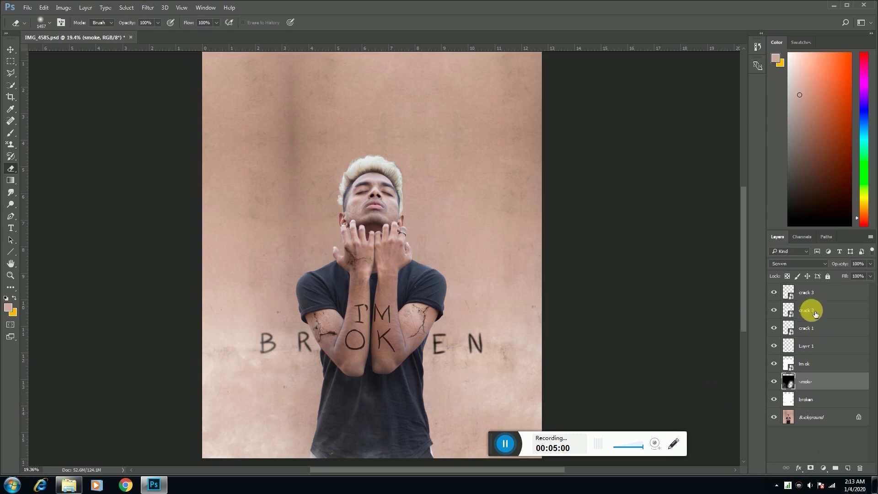
# - Add a new layer above crack 3 and choose the textured 193 smoke brush at 2520 px for painting
pyautogui.click(822, 291)
pyautogui.click(848, 467)
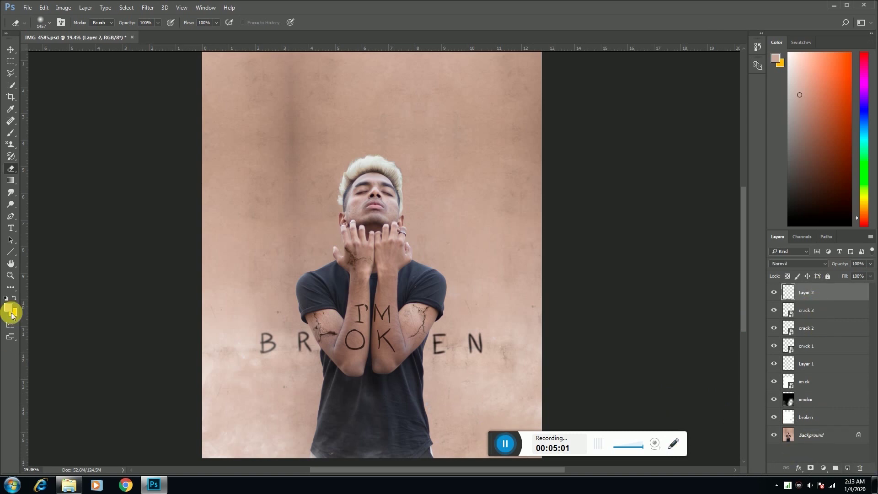
pyautogui.click(10, 137)
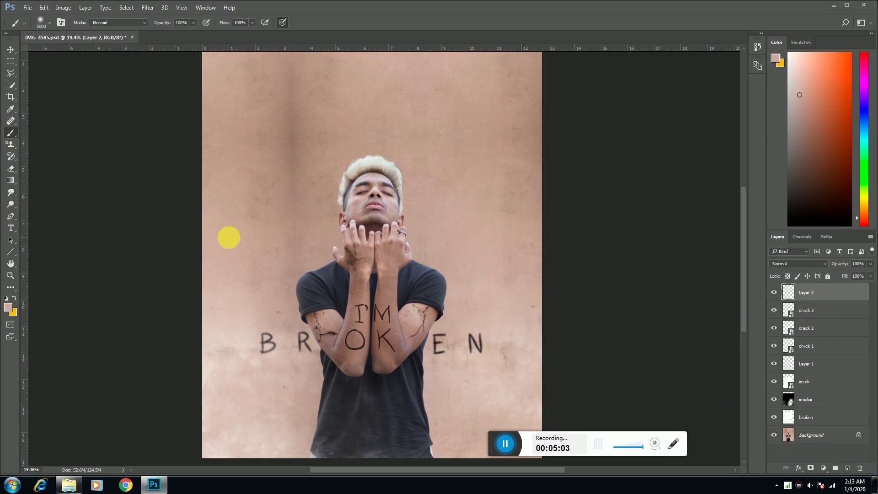
pyautogui.rightClick(286, 246)
pyautogui.scroll(-1, 330, 359)
pyautogui.scroll(-8, 335, 364)
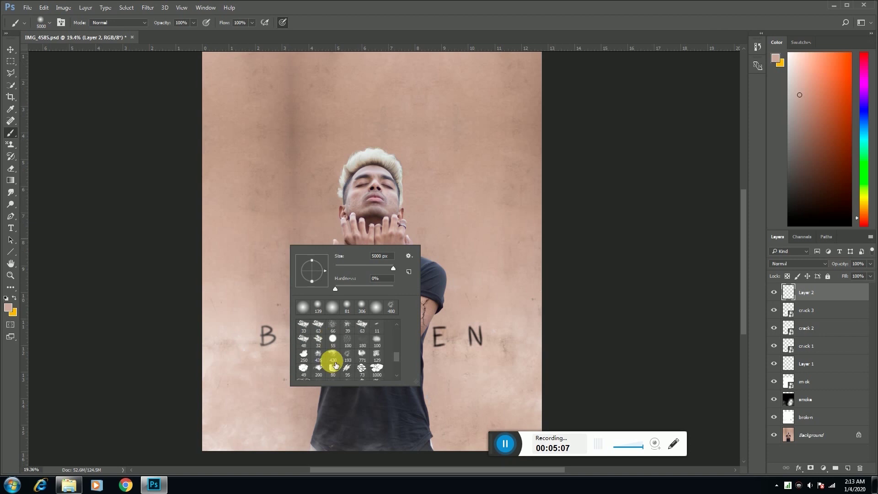
pyautogui.scroll(1, 336, 363)
pyautogui.click(348, 359)
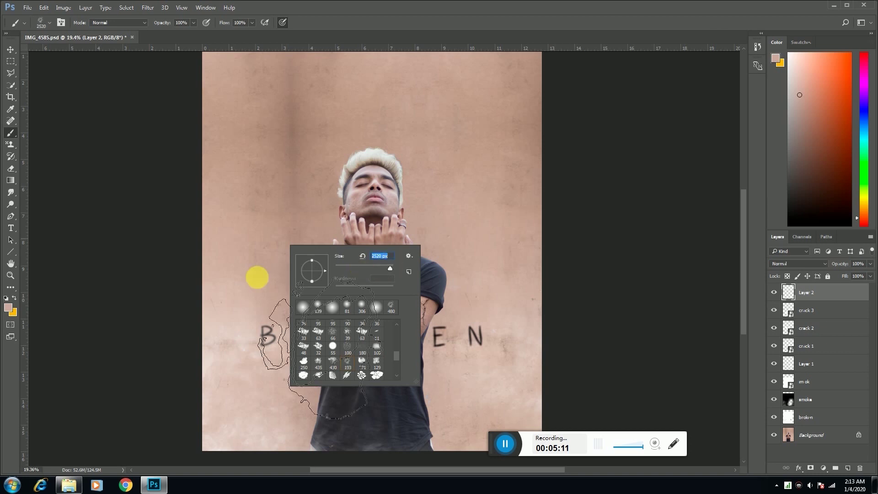
# - Set the foreground colour to pure white (ffffff)
pyautogui.click(8, 307)
pyautogui.moveTo(653, 146); pyautogui.dragTo(620, 113)
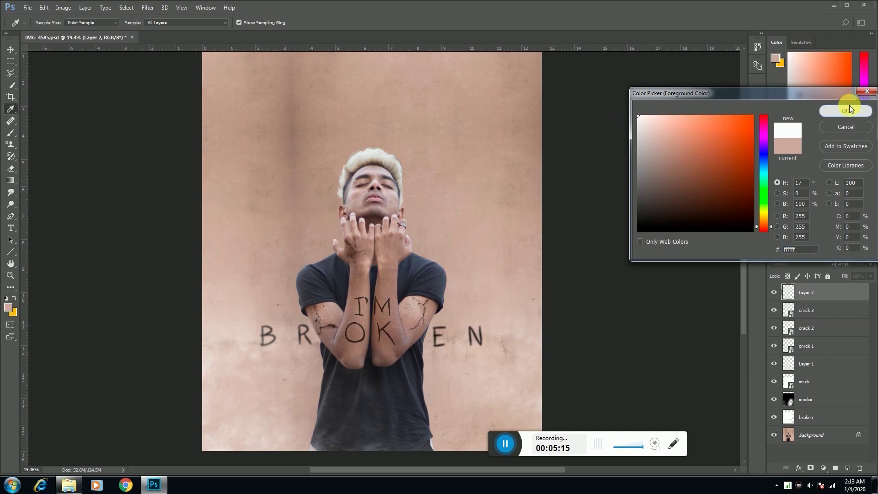
pyautogui.click(850, 109)
# - Lower the new layer's opacity to 30% and paint white smoke over the man's shirt and the lower part of the photo
pyautogui.moveTo(840, 264); pyautogui.dragTo(816, 275)
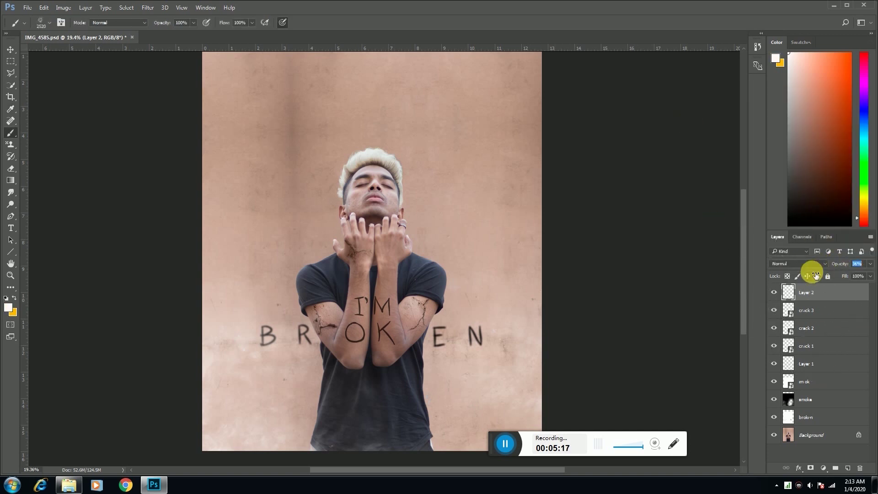
pyautogui.click(257, 317)
pyautogui.moveTo(257, 317)
pyautogui.mouseDown()
pyautogui.moveTo(325, 410)
pyautogui.moveTo(355, 419)
pyautogui.moveTo(449, 404)
pyautogui.moveTo(467, 372)
pyautogui.moveTo(548, 346)
pyautogui.moveTo(476, 382)
pyautogui.moveTo(459, 414)
pyautogui.moveTo(313, 418)
pyautogui.mouseUp()
pyautogui.scroll(-2, 389, 360)
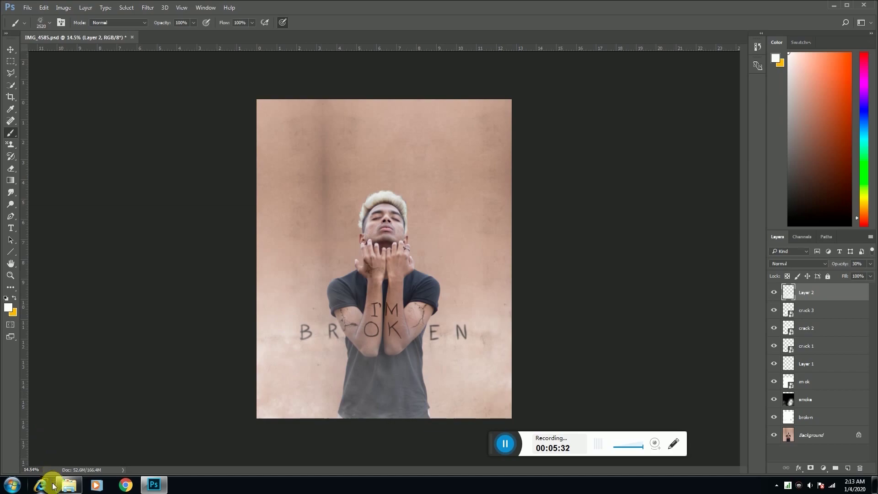
# - Place the heart image from the material folder into the document with its blend mode set to Multiply
pyautogui.click(70, 486)
pyautogui.moveTo(344, 62); pyautogui.dragTo(338, 317)
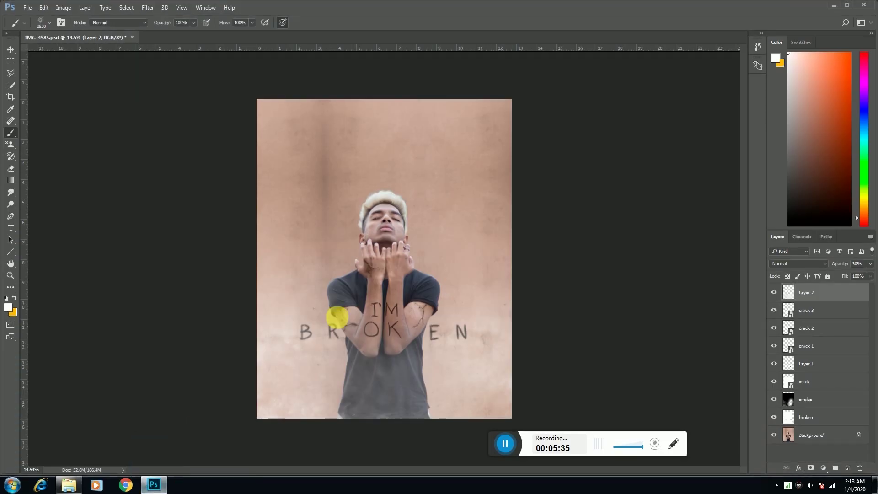
pyautogui.moveTo(426, 272); pyautogui.dragTo(420, 273)
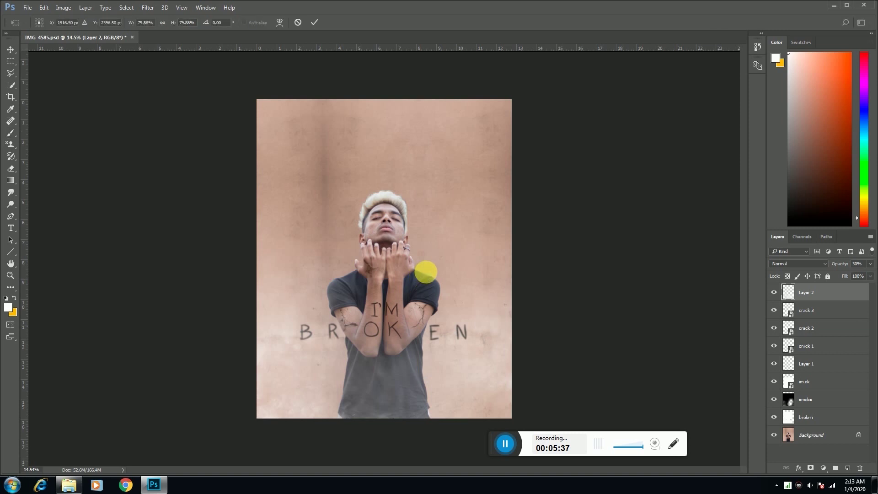
pyautogui.click(790, 266)
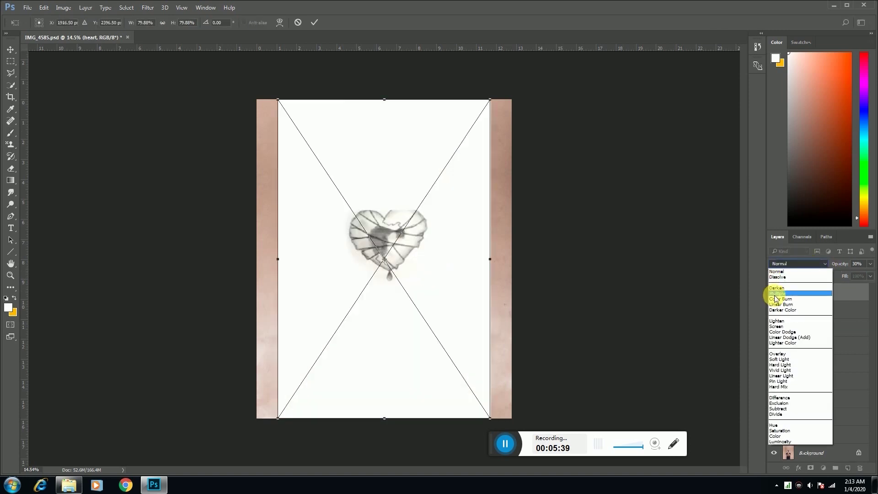
pyautogui.click(779, 289)
pyautogui.click(14, 49)
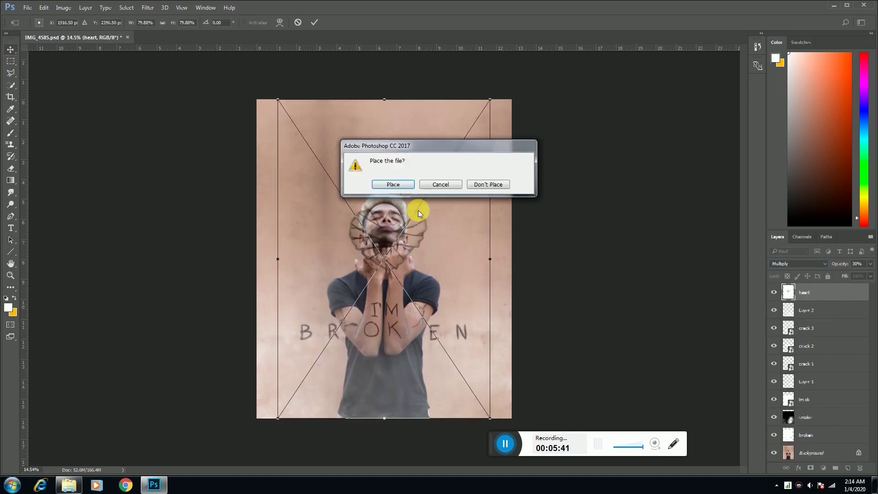
pyautogui.click(395, 185)
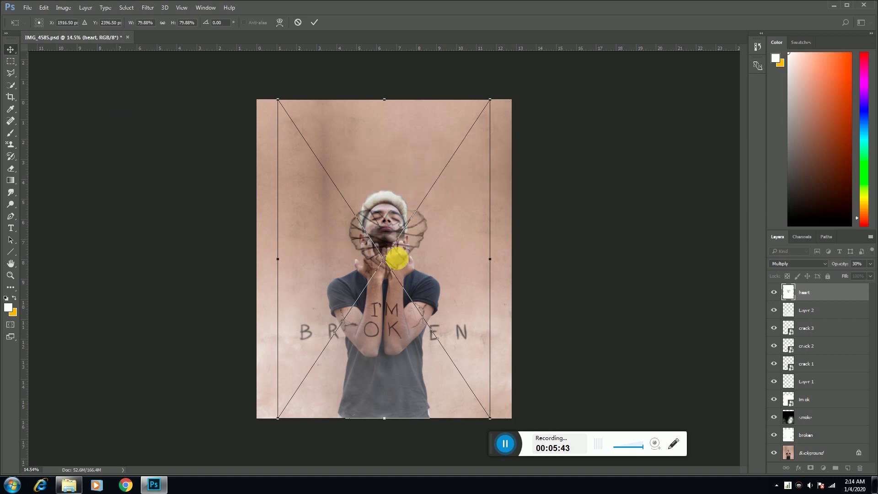
# - Move the heart drawing up onto the wall above the man's head and set its opacity to 47%
pyautogui.moveTo(396, 261); pyautogui.dragTo(397, 147)
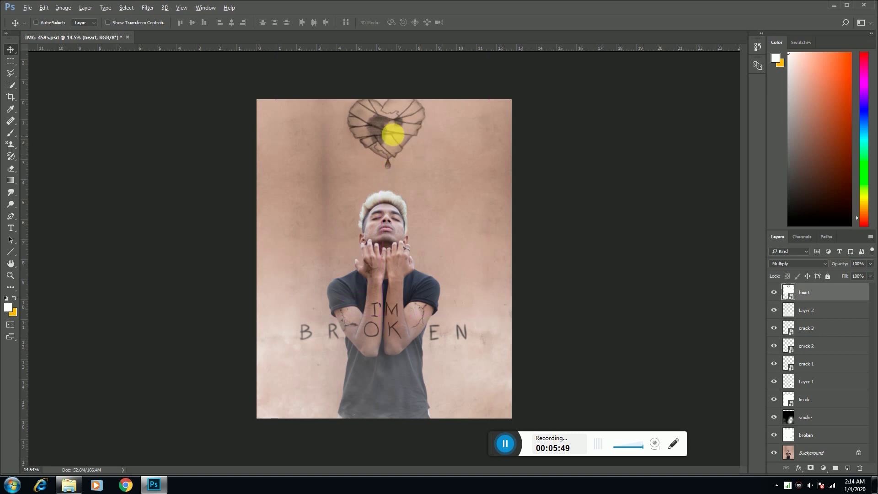
pyautogui.hotkey('ctrl', '0')
pyautogui.moveTo(835, 266); pyautogui.dragTo(818, 269)
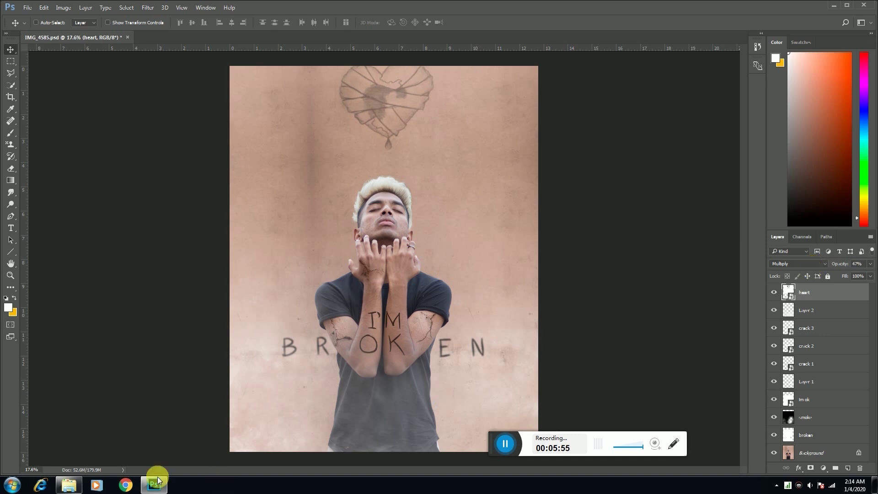
# - Place the grafit image from the material folder as the top layer and set its blend mode to Multiply
pyautogui.click(68, 484)
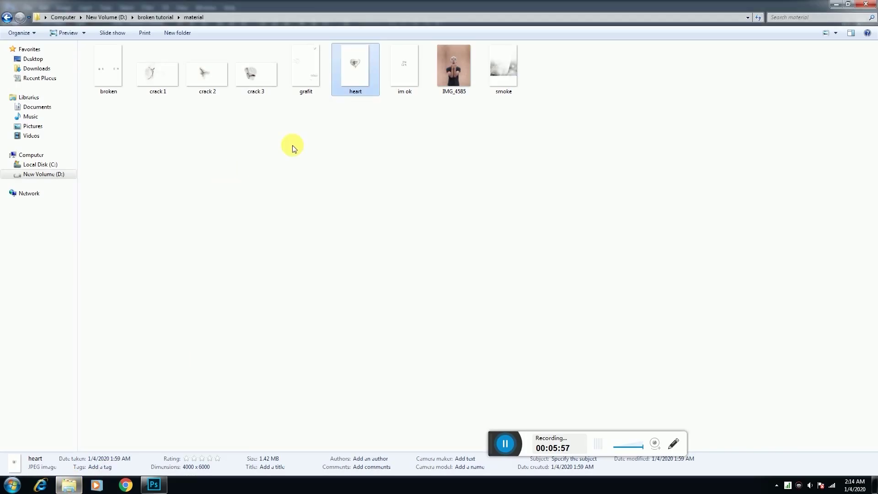
pyautogui.click(304, 78)
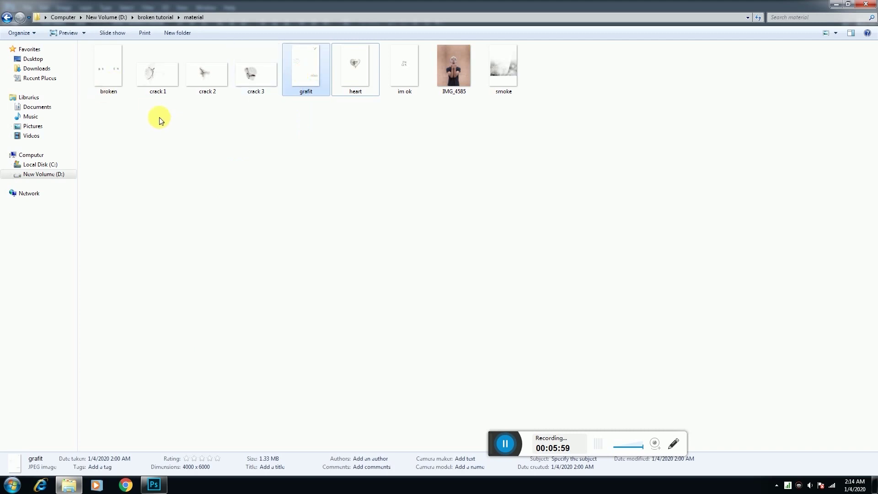
pyautogui.click(378, 146)
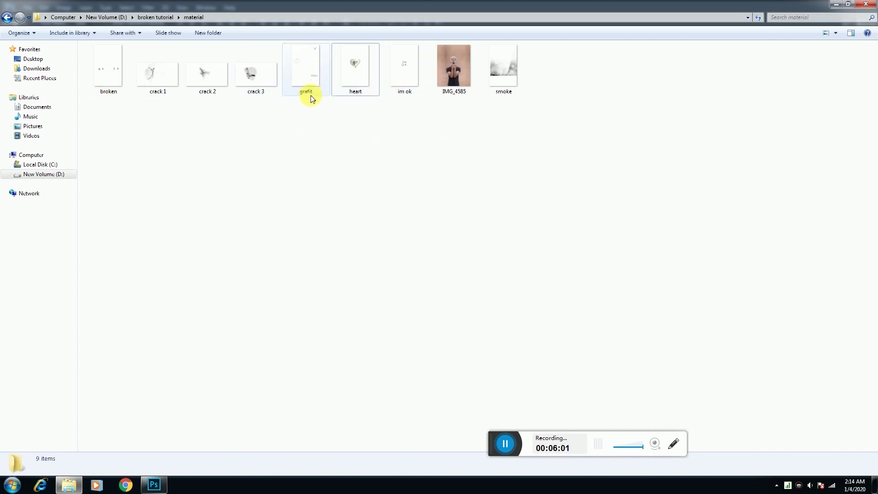
pyautogui.moveTo(305, 73); pyautogui.dragTo(353, 355)
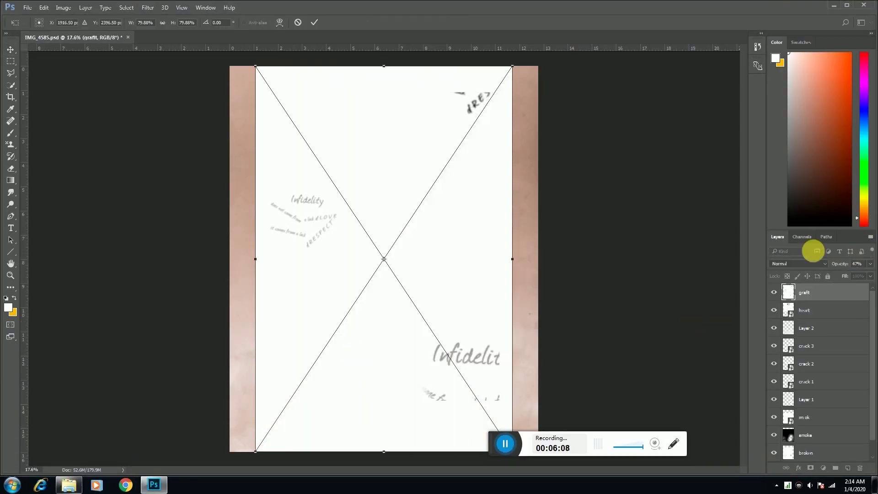
pyautogui.click(791, 264)
pyautogui.click(780, 289)
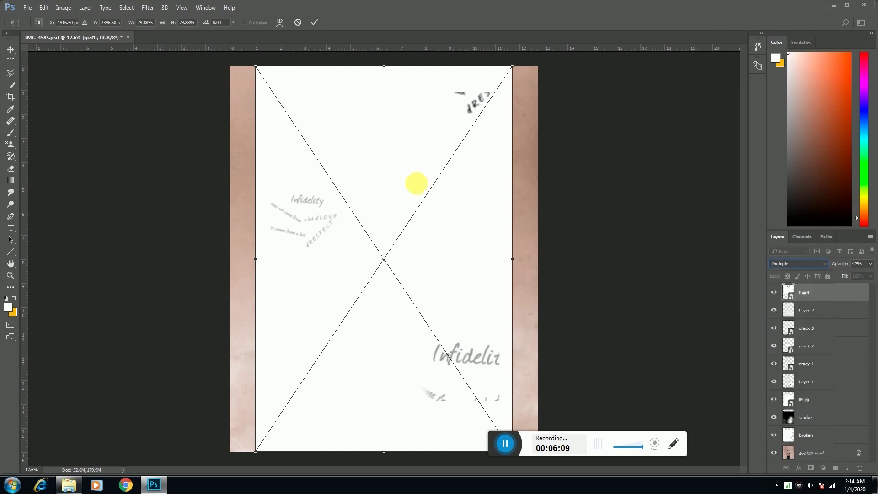
# - Scale the grafit image to about 94%, shift it right so its lettering surrounds the man, and set its opacity to 76%
pyautogui.moveTo(440, 189); pyautogui.dragTo(458, 177)
pyautogui.click(162, 24)
pyautogui.moveTo(530, 58); pyautogui.dragTo(549, 28)
pyautogui.moveTo(503, 130); pyautogui.dragTo(464, 182)
pyautogui.moveTo(518, 70); pyautogui.dragTo(528, 87)
pyautogui.moveTo(484, 135); pyautogui.dragTo(513, 124)
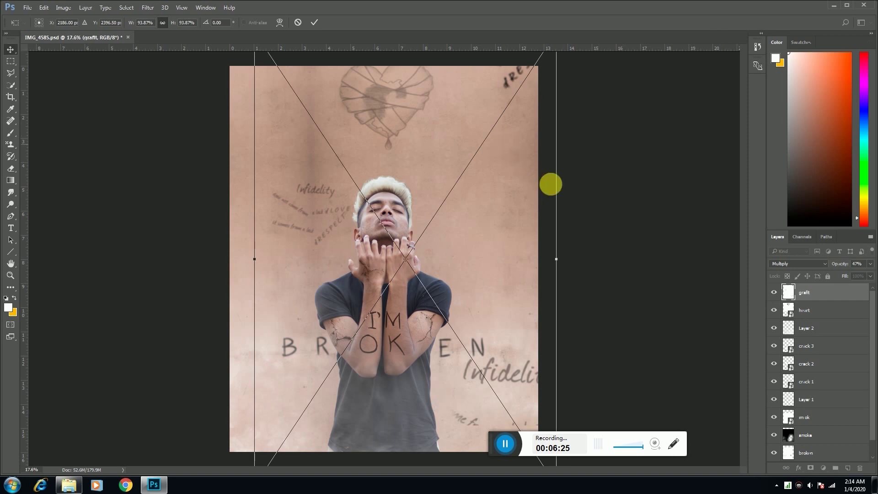
pyautogui.press('Return')
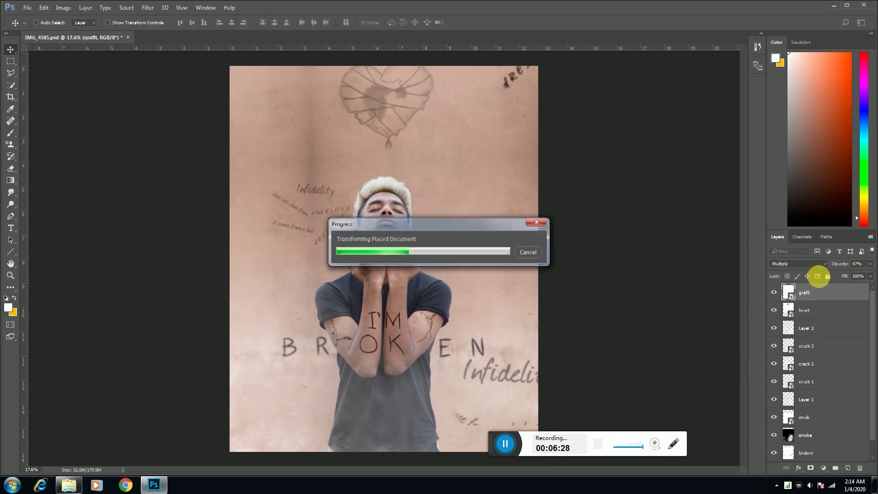
pyautogui.moveTo(846, 264); pyautogui.dragTo(840, 267)
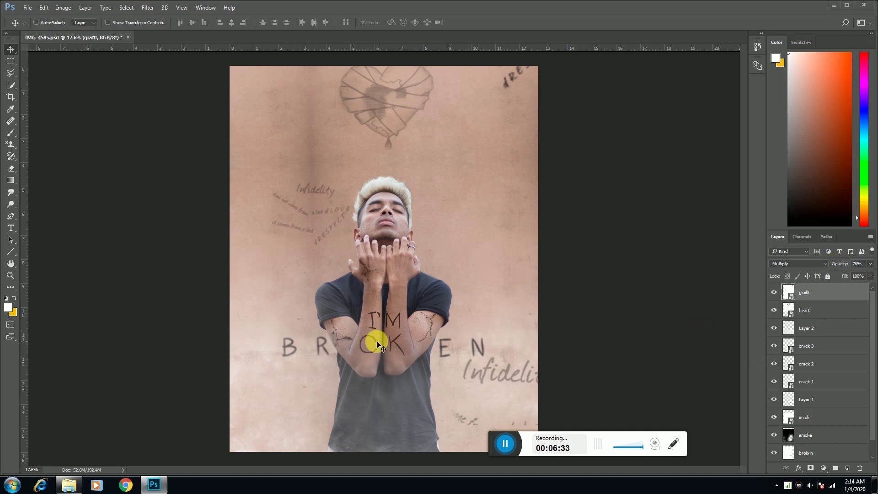
# - Set the im ok layer's opacity to 47%
pyautogui.click(812, 417)
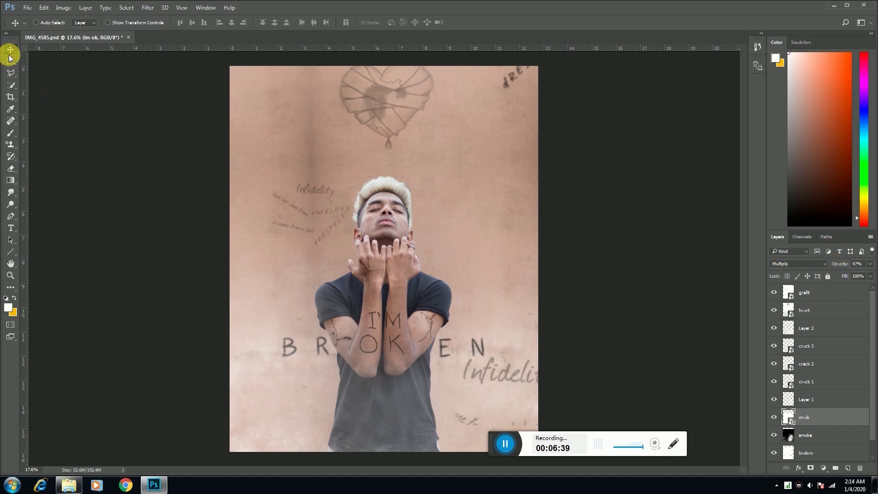
pyautogui.scroll(-3, 314, 257)
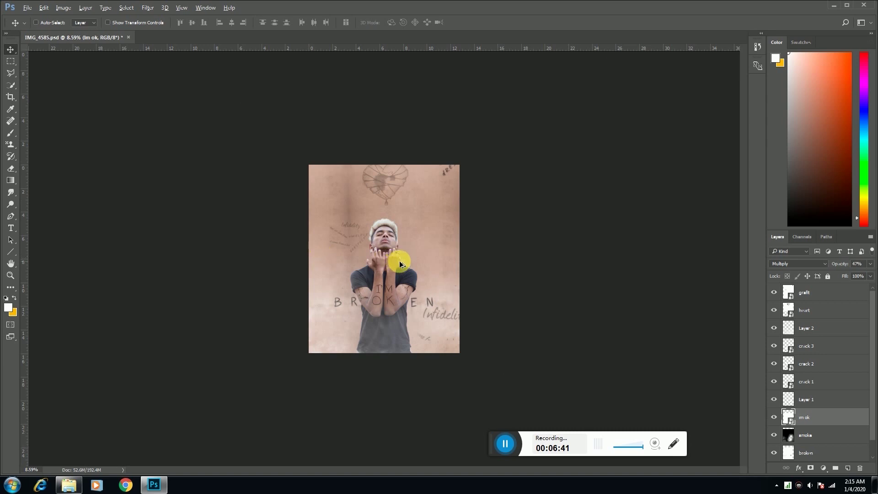
pyautogui.scroll(2, 436, 309)
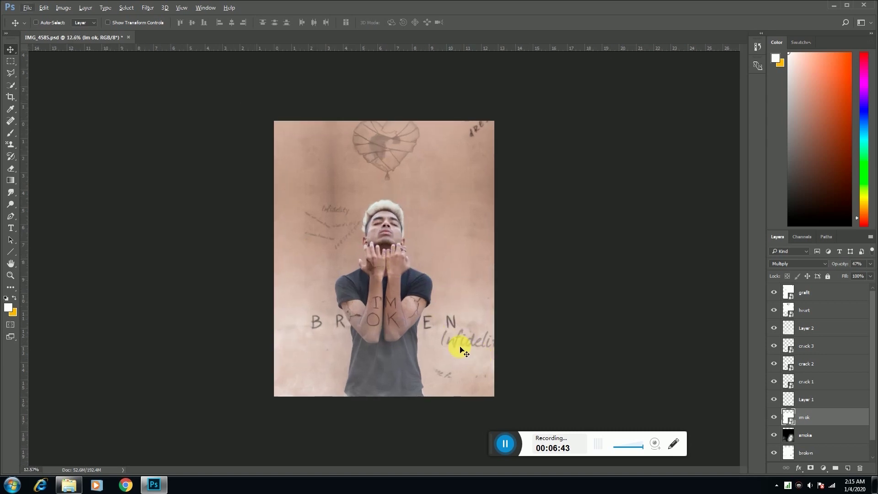
# - Nudge the grafit layer slightly left and lower its opacity until the lettering is faint on the wall
pyautogui.click(783, 295)
pyautogui.hotkey('ctrl', 't')
pyautogui.moveTo(479, 336); pyautogui.dragTo(479, 343)
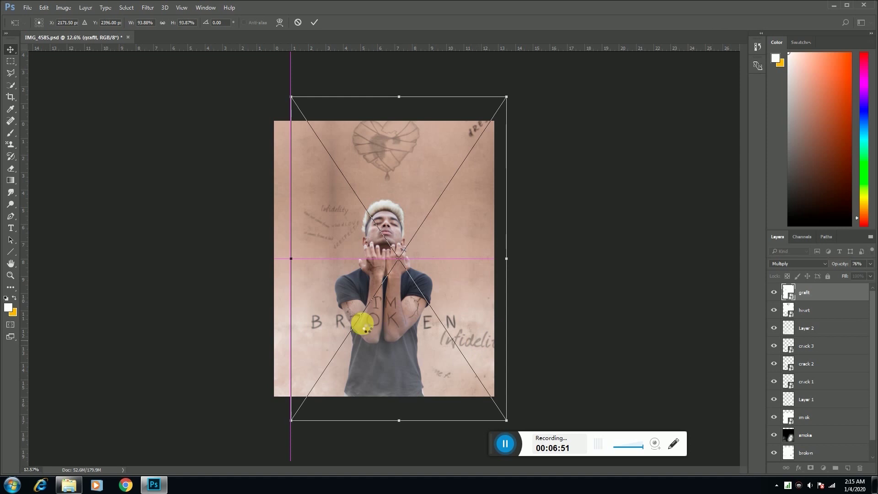
pyautogui.click(842, 264)
pyautogui.moveTo(842, 265); pyautogui.dragTo(824, 270)
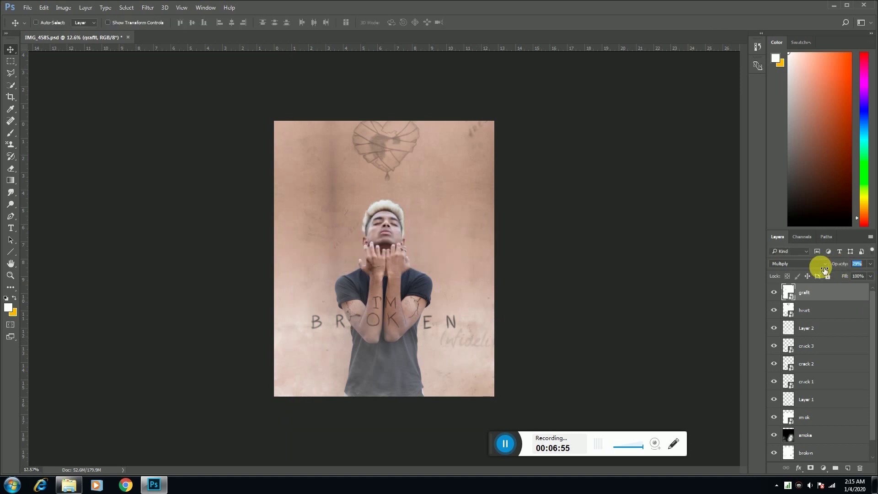
# - Add a new top layer and fill it with the merged image using Apply Image with Normal blending
pyautogui.hotkey('ctrl', 'shift', 'alt', 'n')
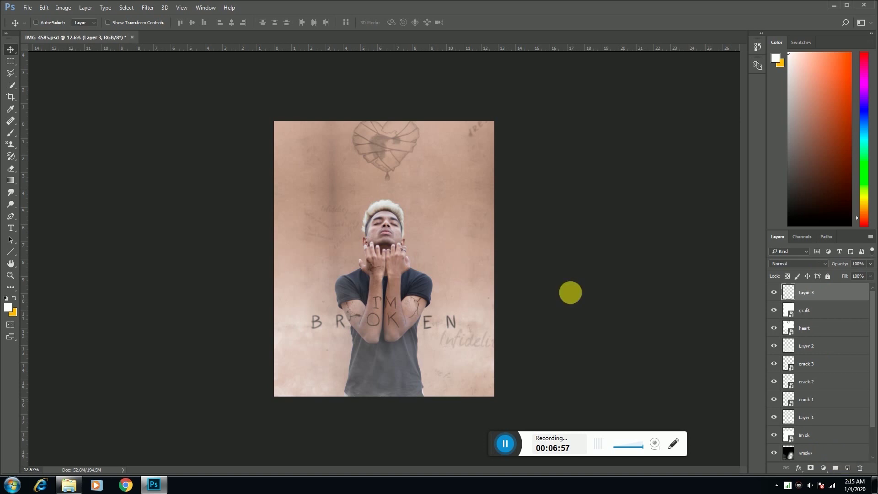
pyautogui.click(63, 8)
pyautogui.click(94, 137)
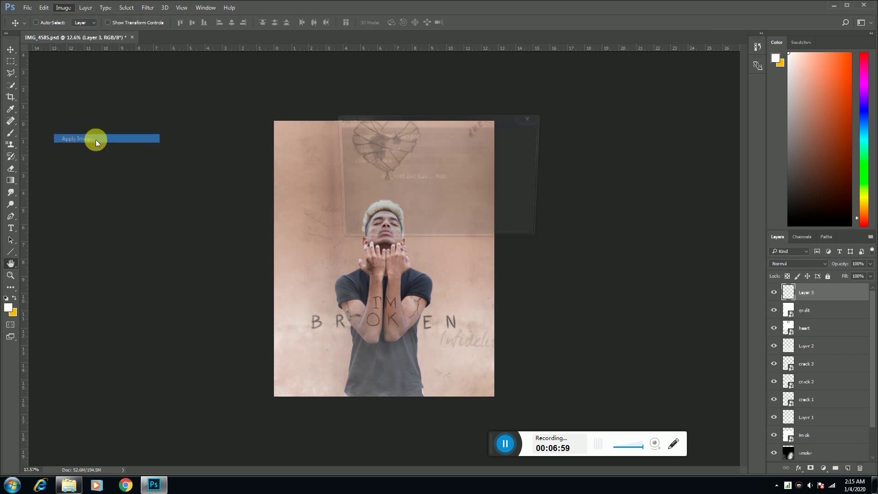
pyautogui.click(402, 189)
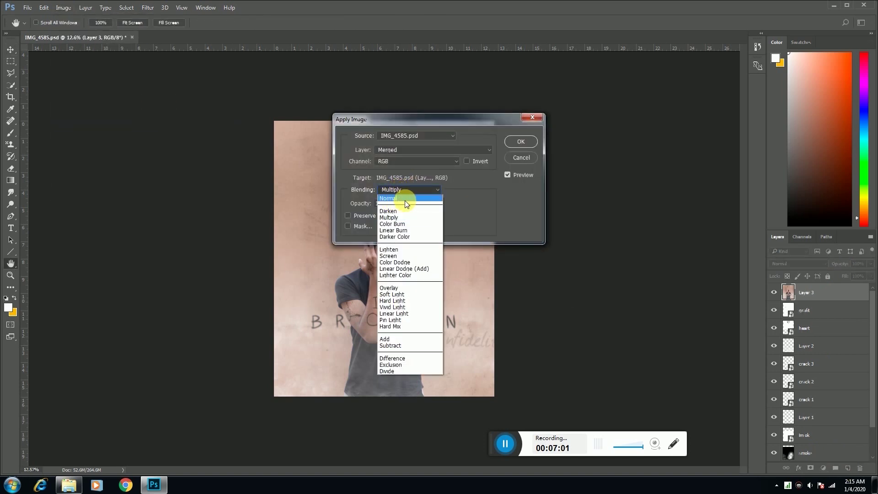
pyautogui.click(405, 200)
pyautogui.click(515, 144)
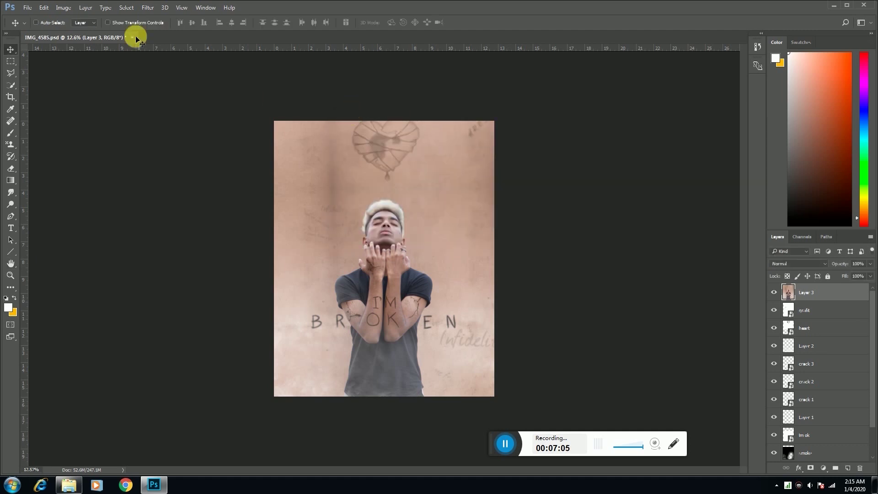
# - Start the Camera Raw filter on the merged layer with Exposure -0.10, Contrast +6, Highlights -100, Shadows +17, Blacks -8, Clarity +22 and Saturation -15
pyautogui.click(148, 7)
pyautogui.click(174, 60)
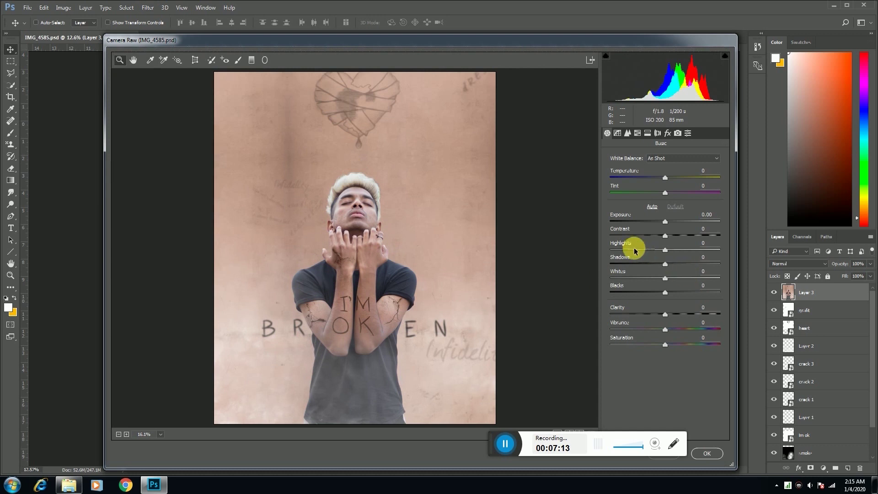
pyautogui.click(625, 250)
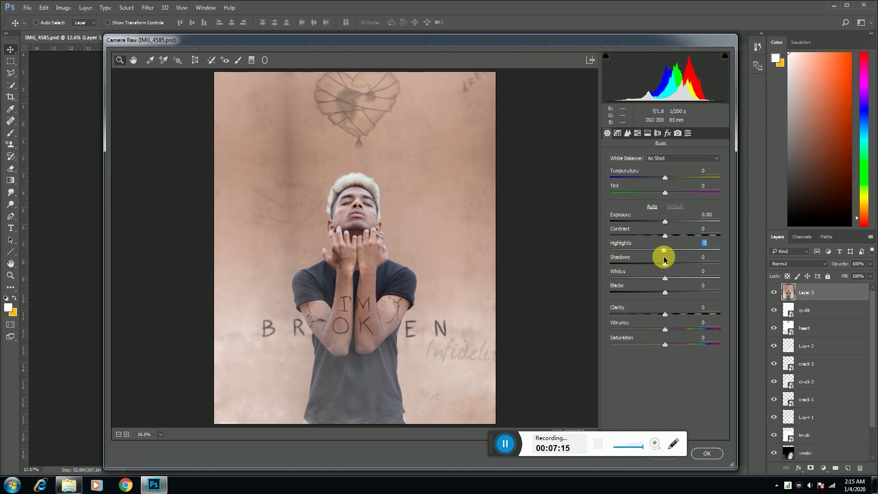
pyautogui.click(611, 251)
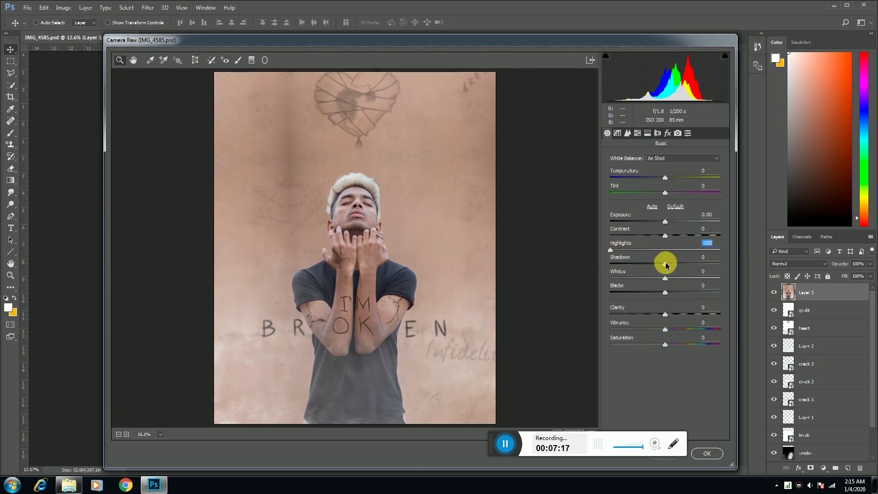
pyautogui.moveTo(666, 265); pyautogui.dragTo(692, 264)
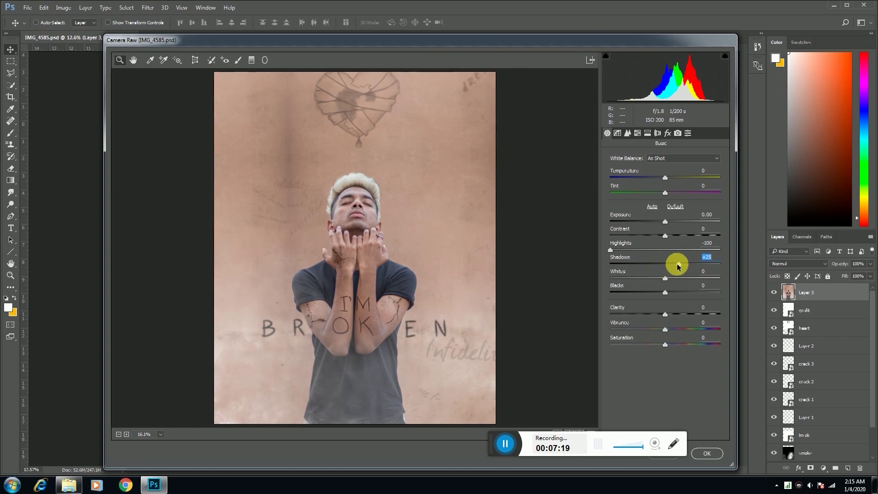
pyautogui.moveTo(685, 267)
pyautogui.mouseDown()
pyautogui.moveTo(726, 261)
pyautogui.moveTo(700, 267)
pyautogui.mouseUp()
pyautogui.moveTo(676, 262); pyautogui.dragTo(662, 294)
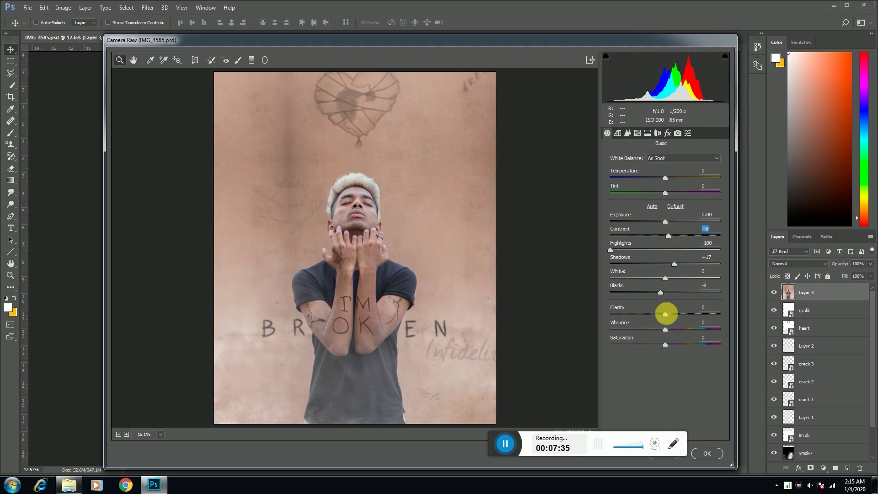
pyautogui.moveTo(678, 316); pyautogui.dragTo(679, 316)
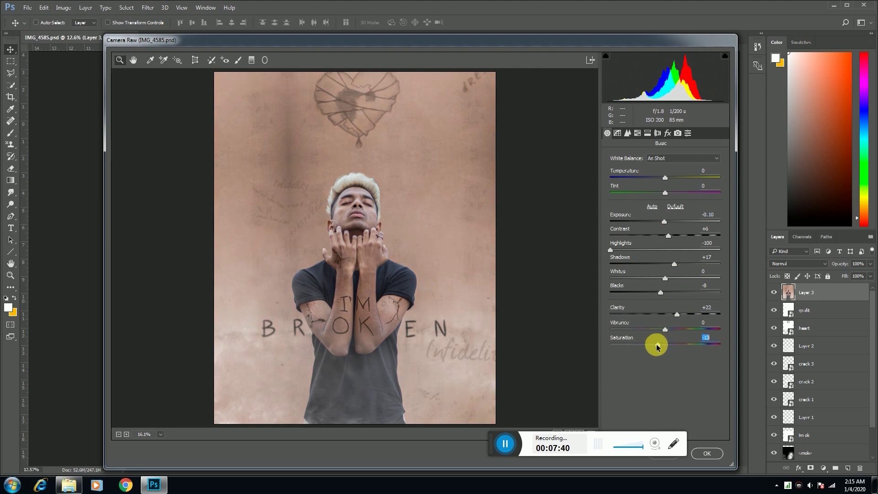
# - Paint over the whole wall around the man with the Adjustment Brush at Saturation -100 to turn it grey
pyautogui.click(238, 60)
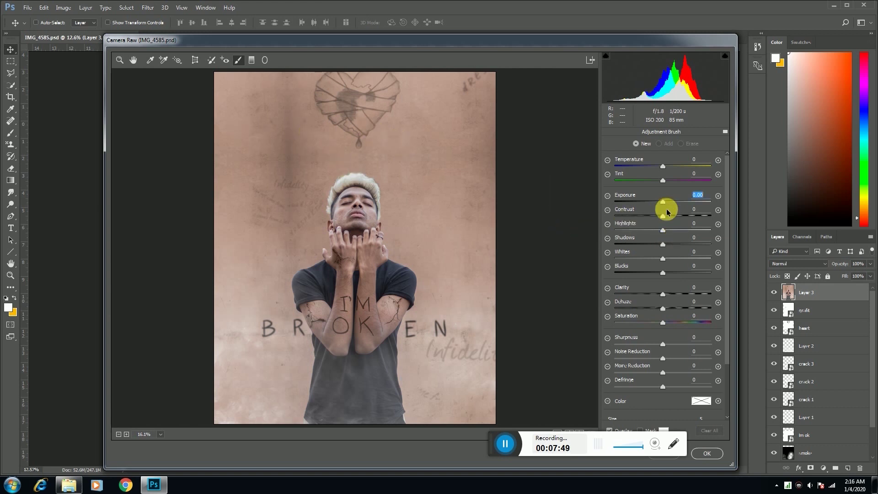
pyautogui.moveTo(663, 322); pyautogui.dragTo(435, 298)
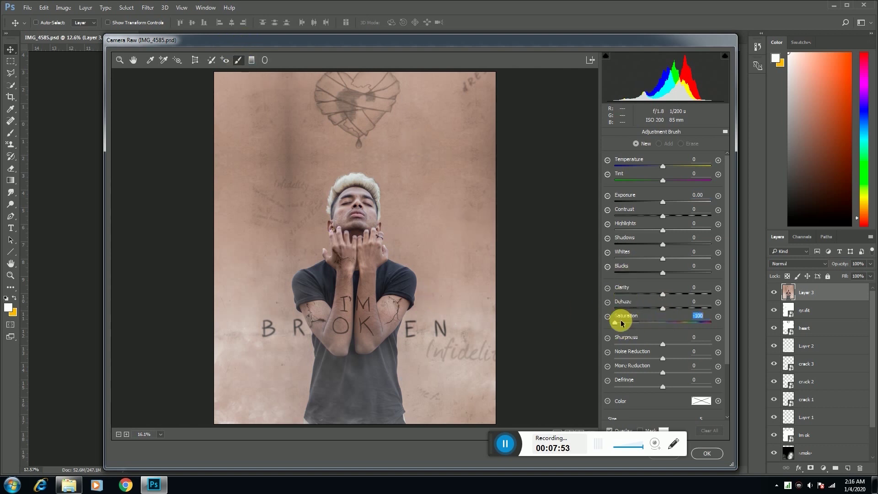
pyautogui.moveTo(465, 210)
pyautogui.mouseDown()
pyautogui.moveTo(426, 221)
pyautogui.moveTo(454, 235)
pyautogui.mouseUp()
pyautogui.moveTo(510, 243)
pyautogui.mouseDown()
pyautogui.moveTo(463, 276)
pyautogui.moveTo(446, 274)
pyautogui.moveTo(434, 178)
pyautogui.moveTo(402, 179)
pyautogui.moveTo(520, 181)
pyautogui.moveTo(506, 217)
pyautogui.moveTo(507, 186)
pyautogui.moveTo(505, 214)
pyautogui.moveTo(443, 146)
pyautogui.moveTo(369, 134)
pyautogui.moveTo(332, 102)
pyautogui.moveTo(526, 109)
pyautogui.moveTo(380, 115)
pyautogui.moveTo(430, 132)
pyautogui.moveTo(389, 141)
pyautogui.moveTo(395, 179)
pyautogui.moveTo(364, 179)
pyautogui.moveTo(335, 199)
pyautogui.moveTo(335, 215)
pyautogui.moveTo(344, 199)
pyautogui.moveTo(328, 265)
pyautogui.moveTo(312, 277)
pyautogui.moveTo(334, 276)
pyautogui.moveTo(285, 303)
pyautogui.moveTo(262, 236)
pyautogui.moveTo(266, 260)
pyautogui.moveTo(309, 172)
pyautogui.moveTo(325, 109)
pyautogui.moveTo(327, 139)
pyautogui.moveTo(259, 121)
pyautogui.moveTo(288, 110)
pyautogui.moveTo(250, 158)
pyautogui.moveTo(246, 251)
pyautogui.moveTo(266, 440)
pyautogui.moveTo(275, 382)
pyautogui.moveTo(265, 385)
pyautogui.moveTo(262, 441)
pyautogui.moveTo(291, 421)
pyautogui.moveTo(307, 444)
pyautogui.moveTo(314, 428)
pyautogui.moveTo(322, 371)
pyautogui.moveTo(302, 334)
pyautogui.moveTo(305, 383)
pyautogui.moveTo(312, 343)
pyautogui.moveTo(299, 316)
pyautogui.moveTo(331, 282)
pyautogui.moveTo(316, 304)
pyautogui.moveTo(443, 385)
pyautogui.moveTo(449, 419)
pyautogui.moveTo(453, 380)
pyautogui.moveTo(328, 284)
pyautogui.moveTo(317, 304)
pyautogui.moveTo(452, 395)
pyautogui.moveTo(454, 359)
pyautogui.moveTo(479, 340)
pyautogui.moveTo(495, 443)
pyautogui.moveTo(541, 402)
pyautogui.moveTo(510, 270)
pyautogui.moveTo(465, 294)
pyautogui.moveTo(468, 281)
pyautogui.moveTo(458, 301)
pyautogui.moveTo(430, 302)
pyautogui.moveTo(348, 249)
pyautogui.moveTo(318, 246)
pyautogui.moveTo(339, 257)
pyautogui.moveTo(333, 217)
pyautogui.moveTo(347, 207)
pyautogui.moveTo(404, 239)
pyautogui.moveTo(402, 263)
pyautogui.moveTo(394, 199)
pyautogui.moveTo(348, 177)
pyautogui.moveTo(393, 174)
pyautogui.moveTo(426, 252)
pyautogui.moveTo(418, 265)
pyautogui.moveTo(439, 296)
pyautogui.mouseUp()
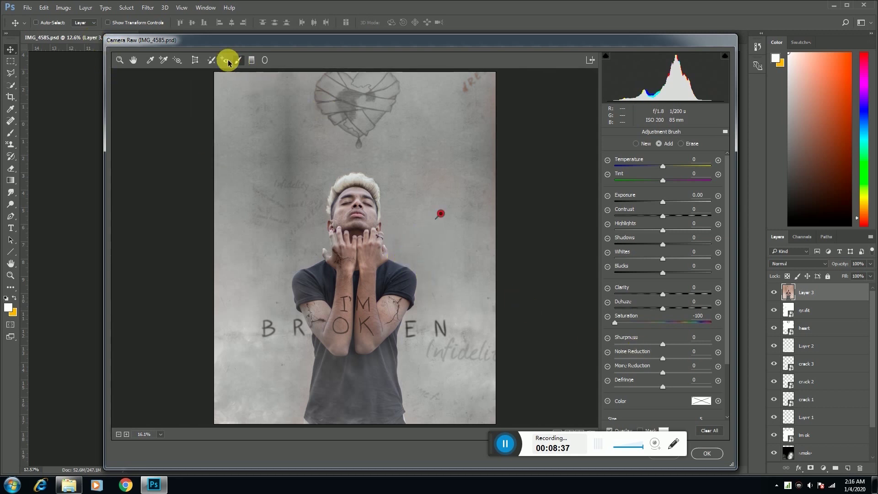
pyautogui.click(120, 60)
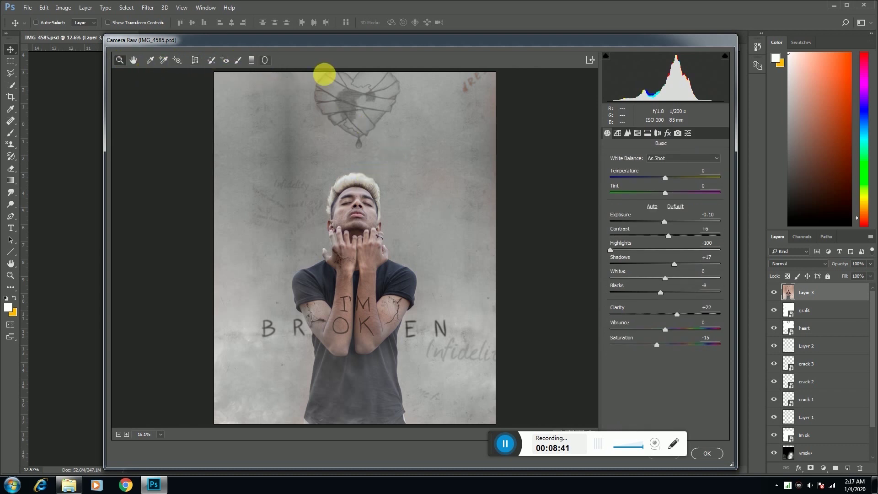
# - Darken the image edges with a Highlight Priority post-crop vignette, setting its Amount to -36
pyautogui.click(689, 134)
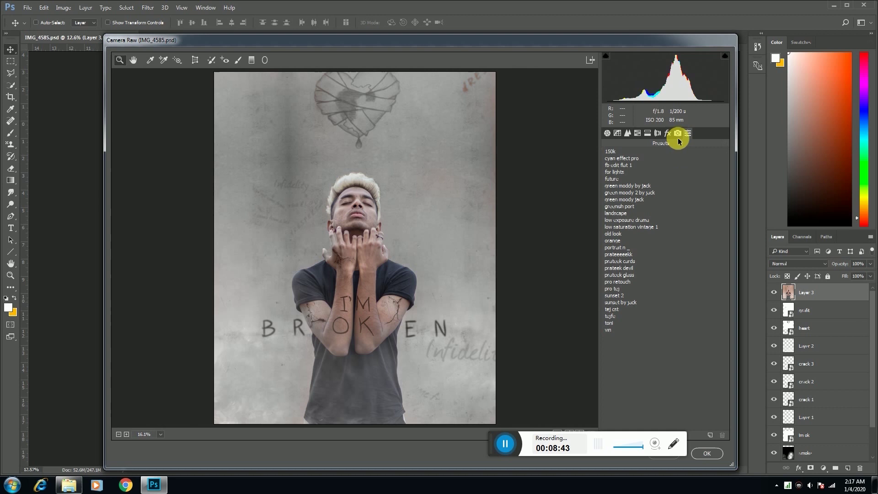
pyautogui.click(678, 134)
pyautogui.click(669, 135)
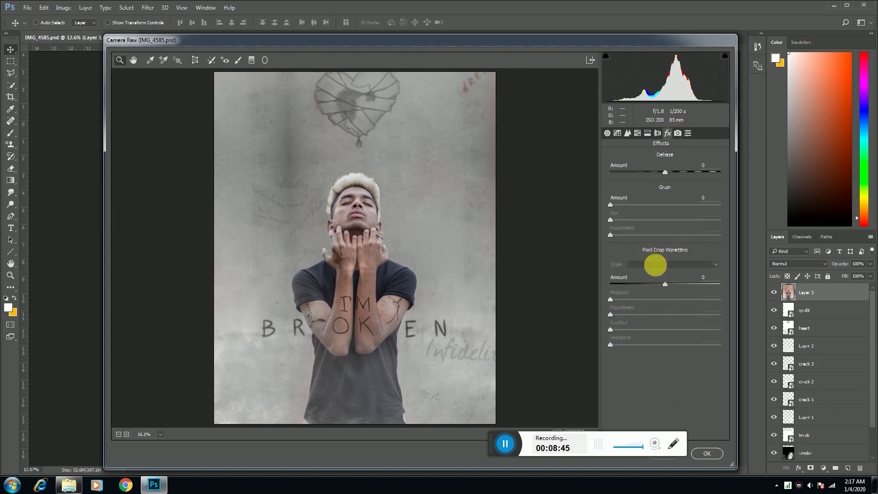
pyautogui.moveTo(656, 288); pyautogui.dragTo(645, 290)
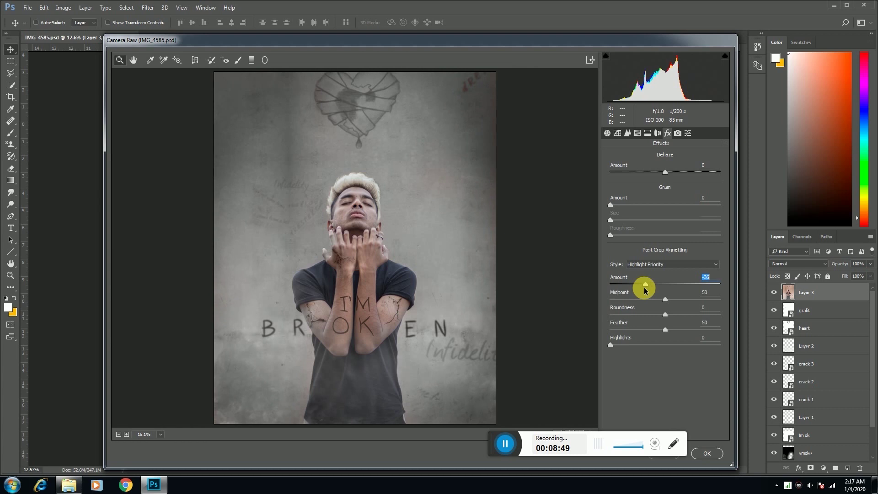
# - Brighten and soften the man's face with a new Adjustment Brush at Exposure +0.20, Clarity -9 and Saturation 0
pyautogui.click(239, 60)
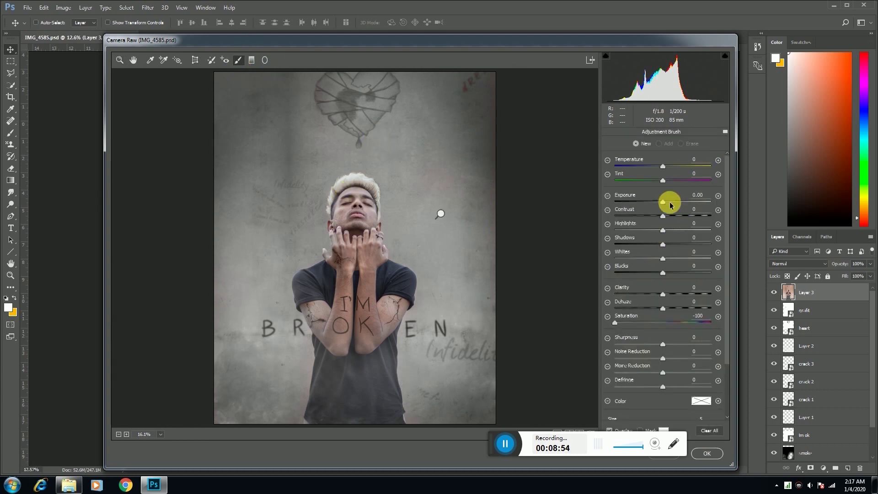
pyautogui.doubleClick(615, 323)
pyautogui.moveTo(666, 295); pyautogui.dragTo(642, 295)
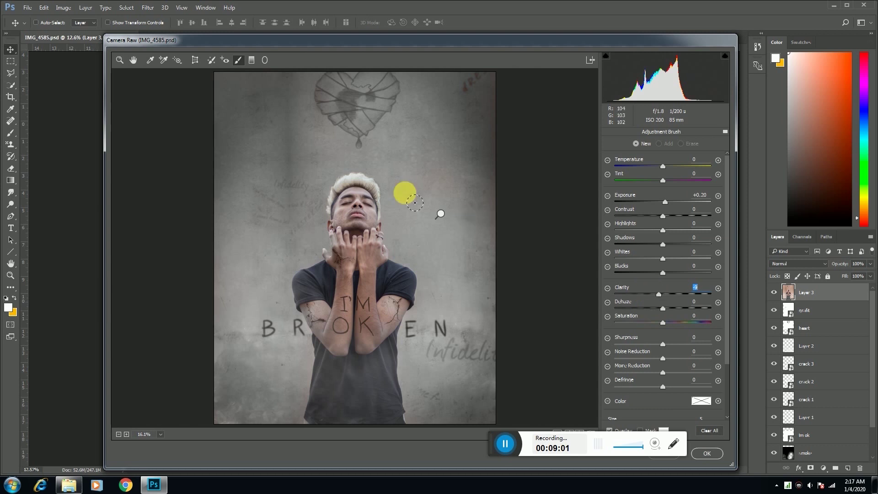
pyautogui.moveTo(358, 212)
pyautogui.mouseDown()
pyautogui.moveTo(354, 235)
pyautogui.moveTo(360, 210)
pyautogui.moveTo(369, 231)
pyautogui.moveTo(378, 227)
pyautogui.moveTo(361, 240)
pyautogui.moveTo(356, 294)
pyautogui.moveTo(343, 263)
pyautogui.moveTo(359, 315)
pyautogui.moveTo(349, 357)
pyautogui.moveTo(355, 294)
pyautogui.moveTo(353, 357)
pyautogui.moveTo(320, 324)
pyautogui.moveTo(333, 319)
pyautogui.moveTo(351, 344)
pyautogui.moveTo(383, 348)
pyautogui.moveTo(385, 276)
pyautogui.moveTo(371, 322)
pyautogui.moveTo(377, 275)
pyautogui.moveTo(376, 336)
pyautogui.moveTo(405, 314)
pyautogui.moveTo(393, 336)
pyautogui.moveTo(407, 316)
pyautogui.moveTo(384, 334)
pyautogui.moveTo(372, 315)
pyautogui.moveTo(379, 263)
pyautogui.moveTo(359, 220)
pyautogui.mouseUp()
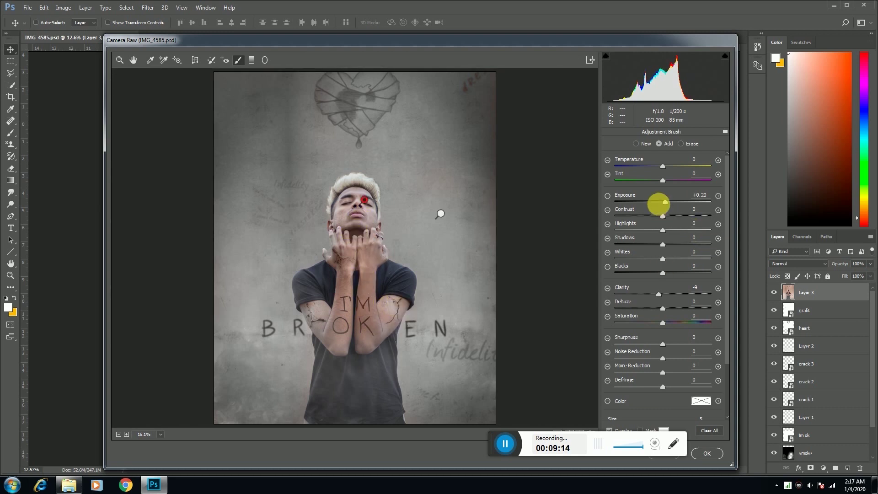
pyautogui.click(118, 60)
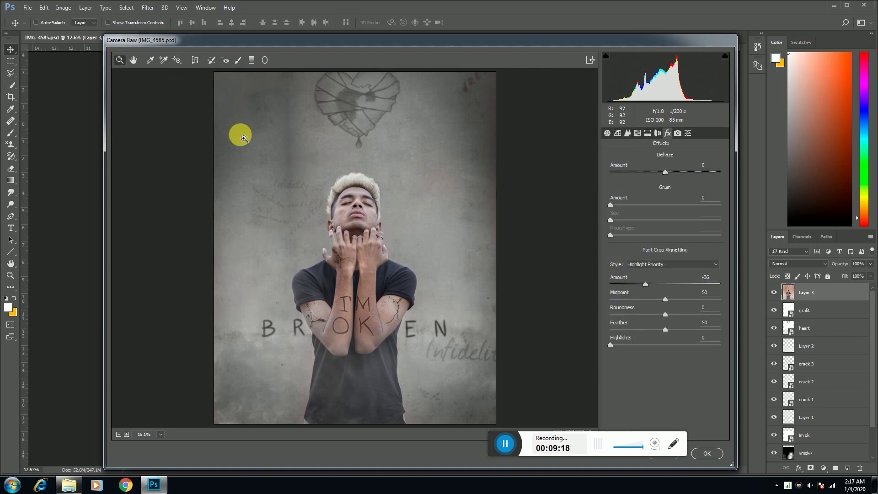
# - Set the basic Contrast to +10 and Exposure to -0.20
pyautogui.click(627, 134)
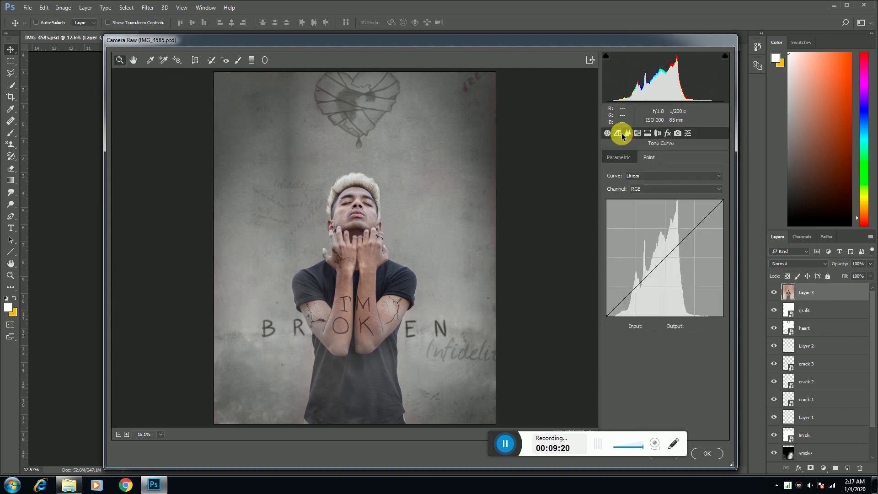
pyautogui.click(627, 133)
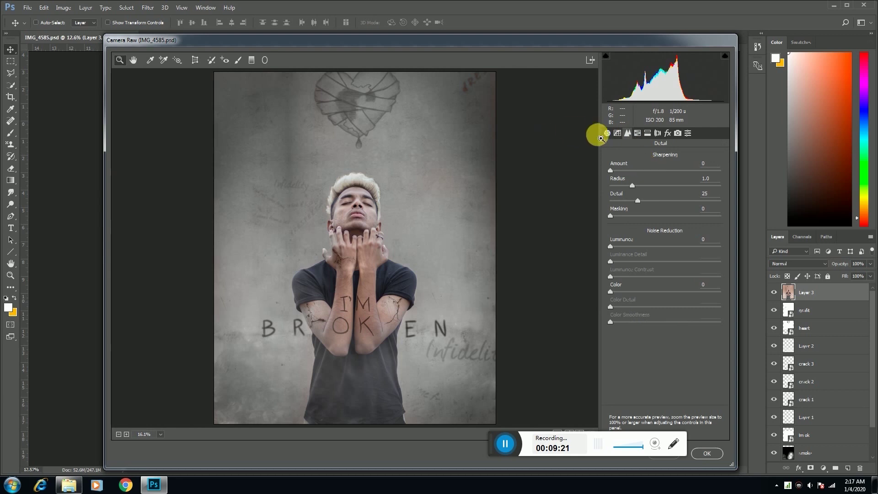
pyautogui.click(608, 133)
pyautogui.click(672, 235)
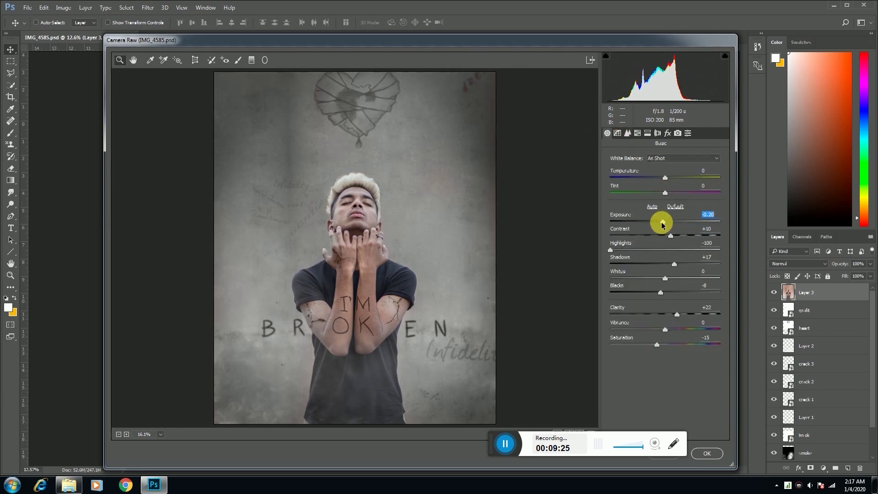
# - Set the sharpening Amount to 98, Radius to 2.6 and Detail to 69
pyautogui.click(617, 133)
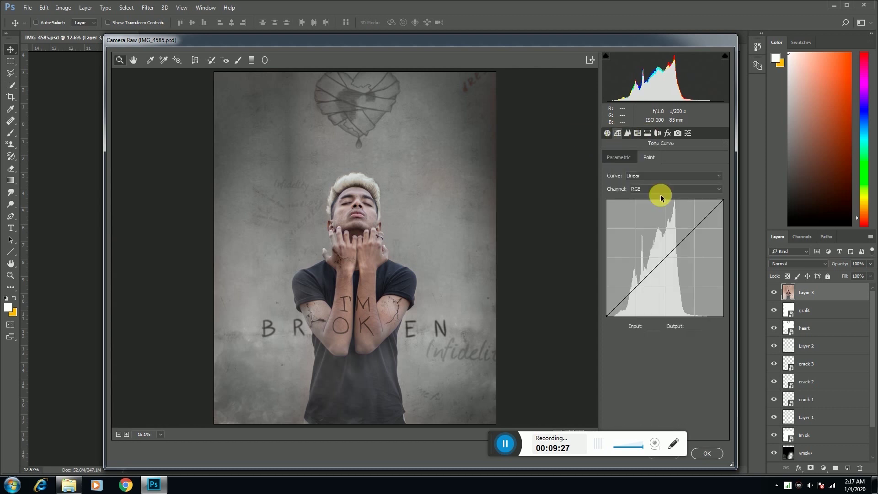
pyautogui.click(627, 133)
pyautogui.click(681, 171)
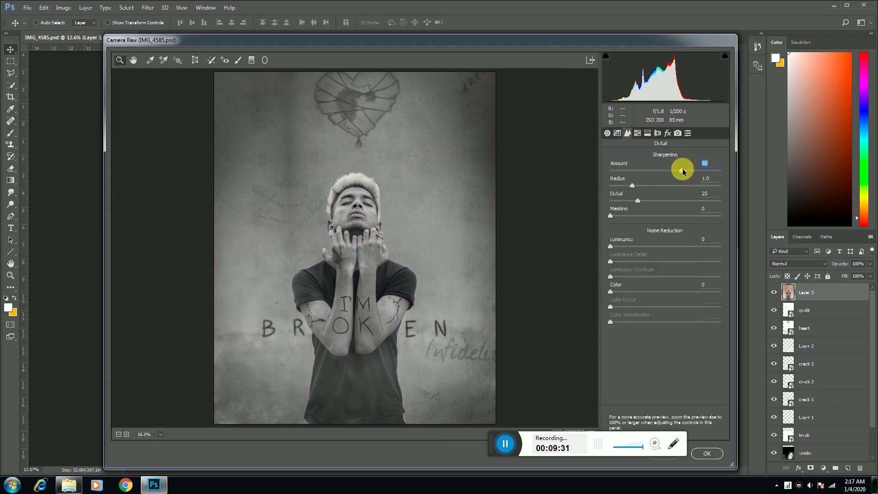
pyautogui.keyDown('alt'); pyautogui.click(706, 185); pyautogui.keyUp('alt')
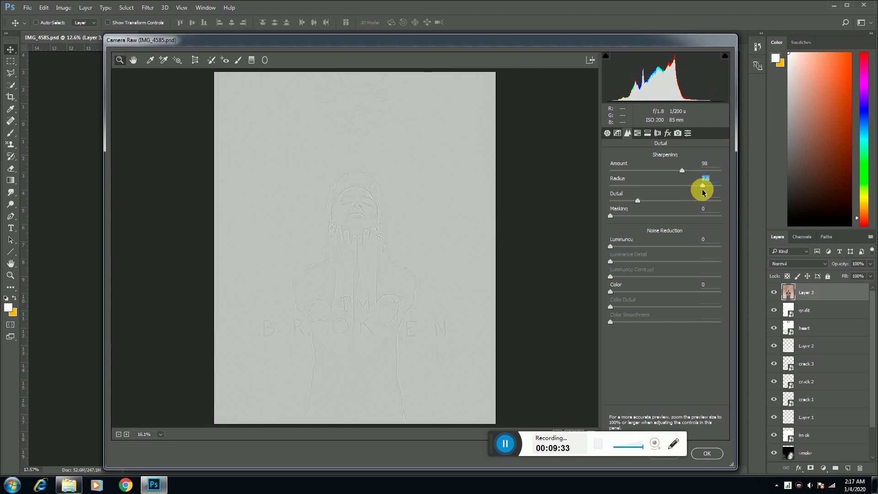
pyautogui.keyDown('alt'); pyautogui.click(686, 200); pyautogui.keyUp('alt')
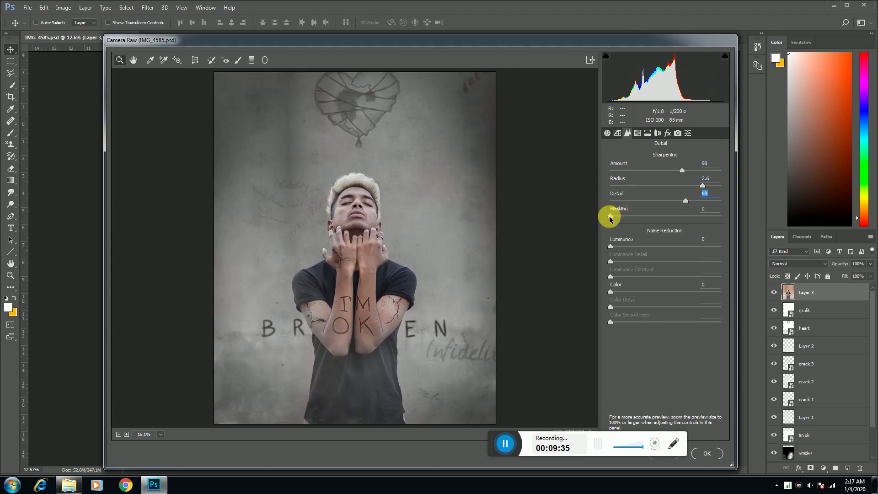
# - Limit the sharpening to the strong edges with Masking at about 87, and apply the Camera Raw filter
pyautogui.keyDown('alt'); pyautogui.click(705, 216); pyautogui.keyUp('alt')
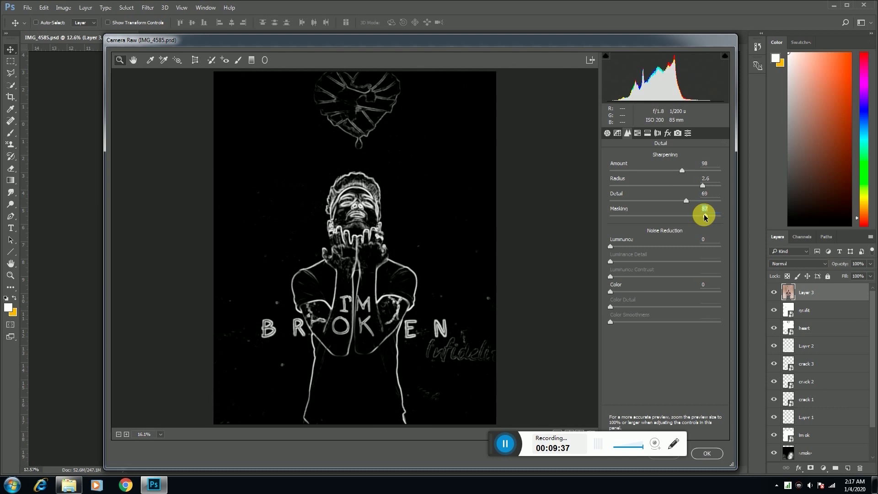
pyautogui.moveTo(705, 217); pyautogui.dragTo(707, 217)
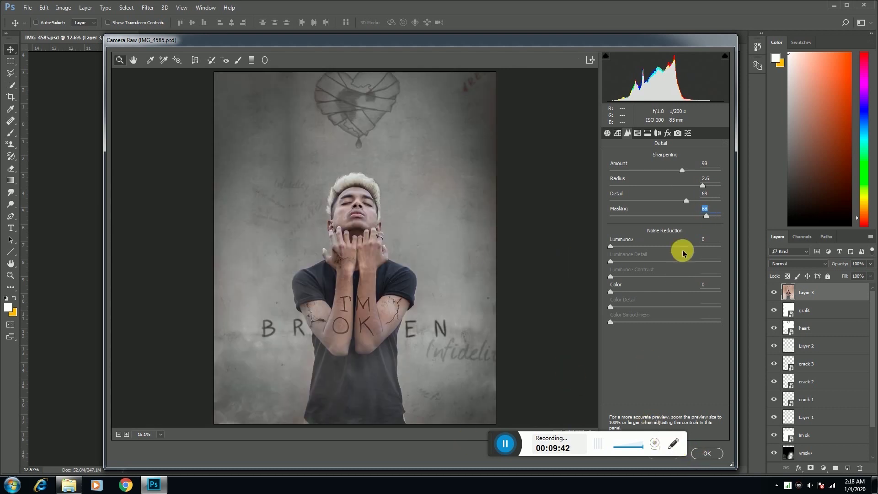
pyautogui.keyDown('alt'); pyautogui.click(705, 217); pyautogui.keyUp('alt')
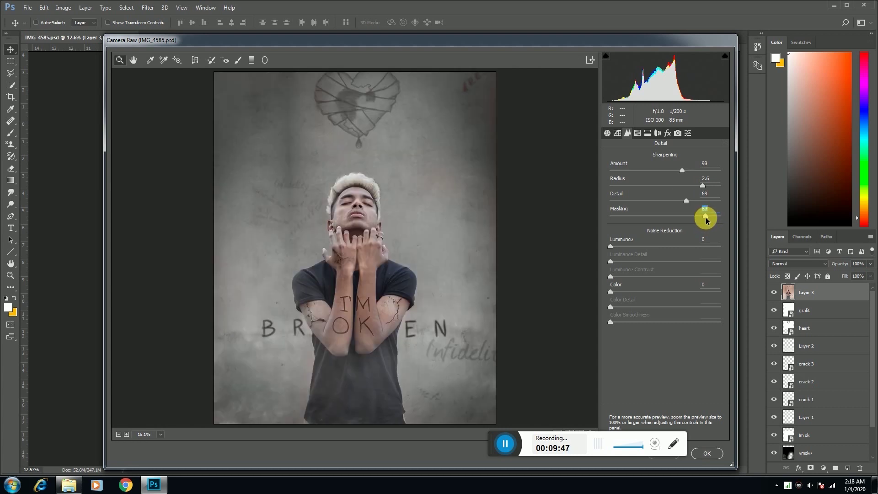
pyautogui.keyDown('alt'); pyautogui.moveTo(705, 217); pyautogui.dragTo(706, 217); pyautogui.keyUp('alt')
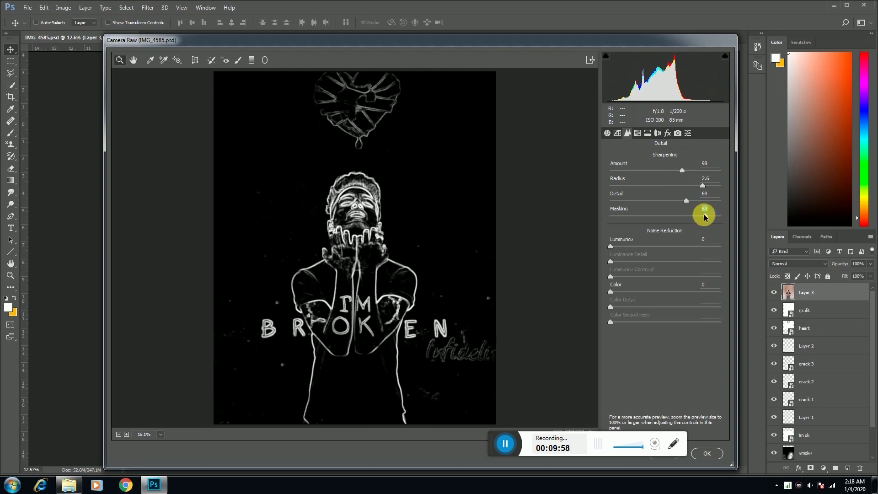
pyautogui.click(717, 453)
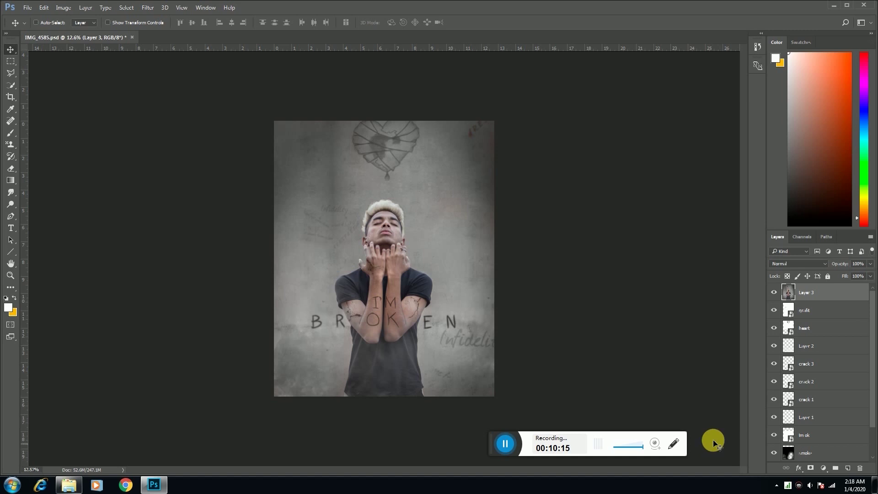
# - Add a Color Lookup adjustment layer using the Kodak 5218 Kodak 2383 (by Adobe) LUT and lower its opacity to about 20%
pyautogui.click(824, 468)
pyautogui.click(820, 411)
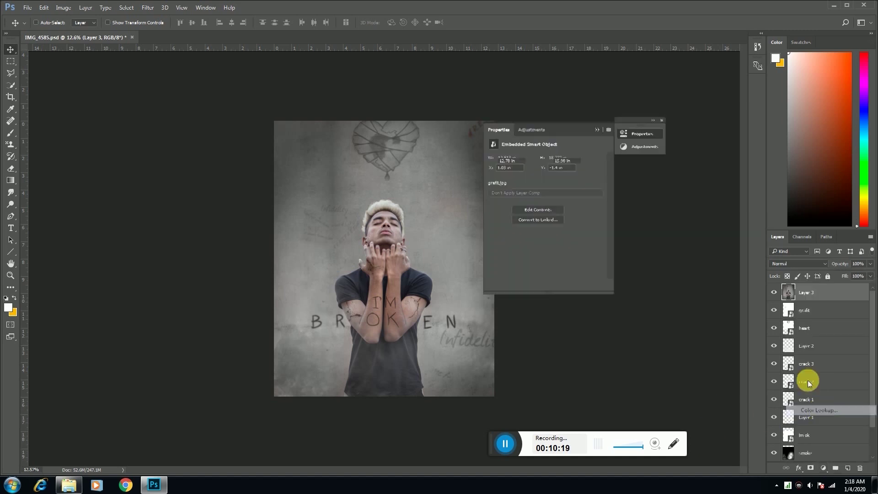
pyautogui.click(544, 159)
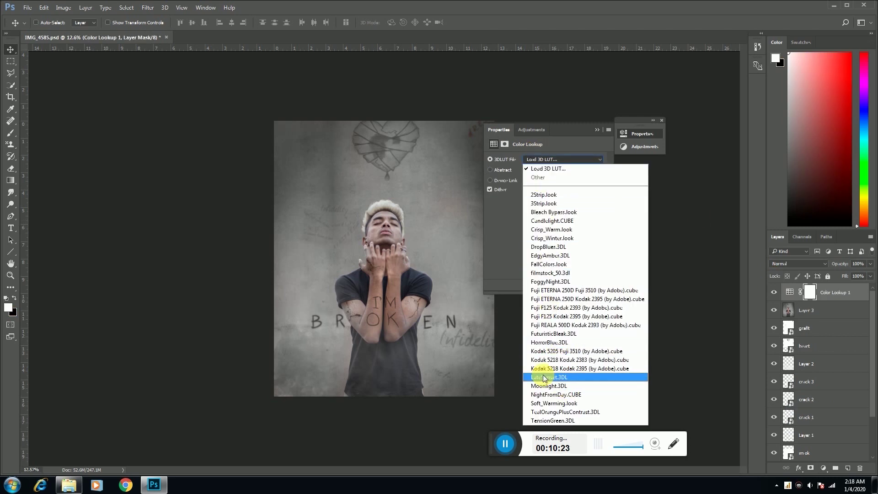
pyautogui.click(569, 361)
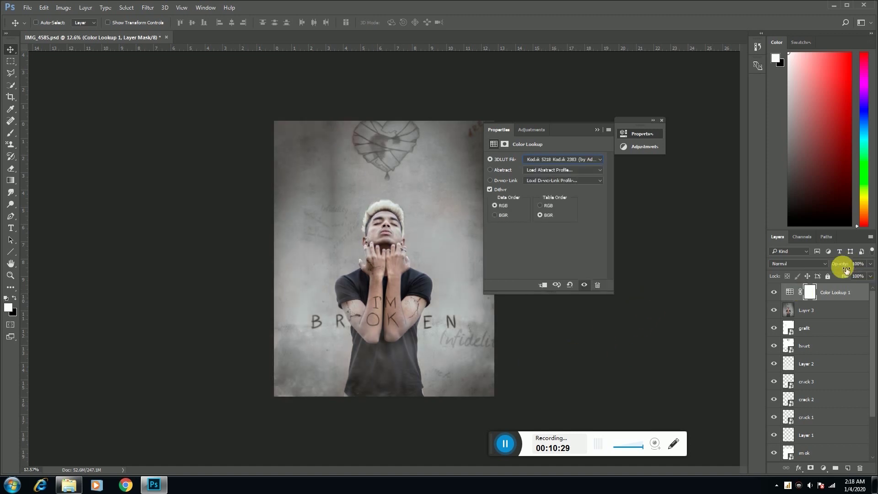
pyautogui.moveTo(839, 267); pyautogui.dragTo(795, 282)
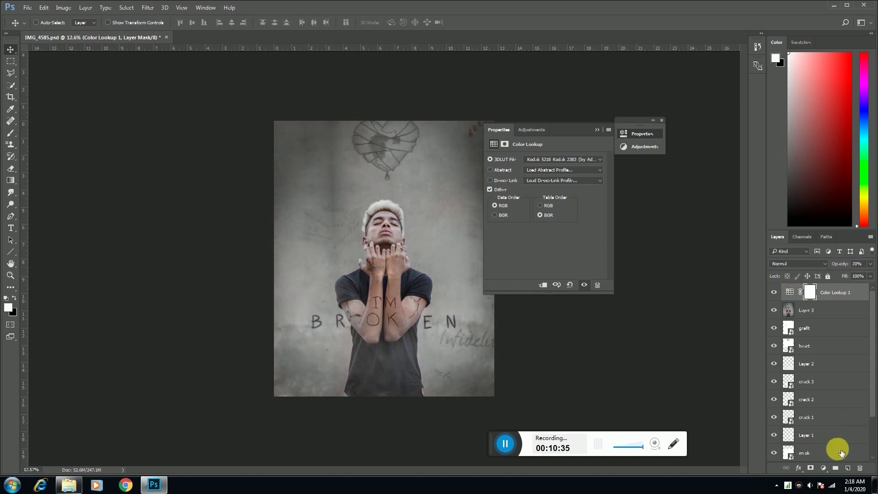
# - Add a second Color Lookup adjustment layer using the FoggyNight.3DL LUT, lower its opacity to about 23%, and close the adjustment properties
pyautogui.click(823, 468)
pyautogui.click(819, 408)
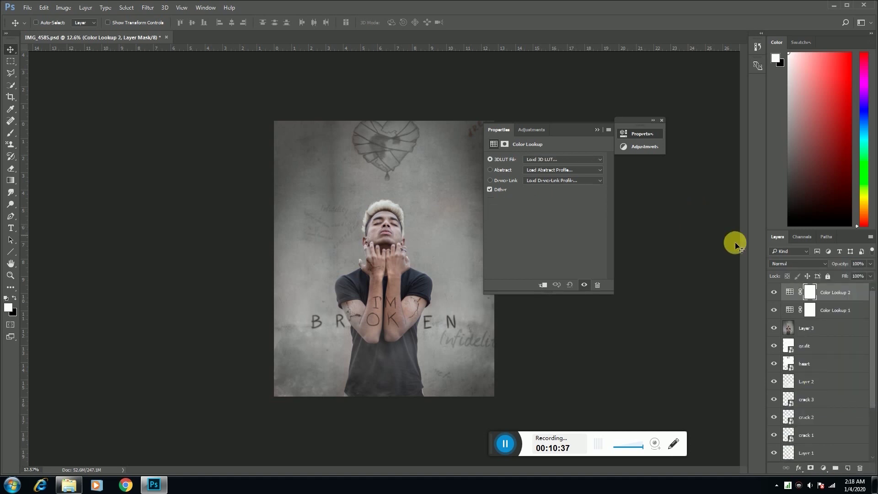
pyautogui.click(560, 161)
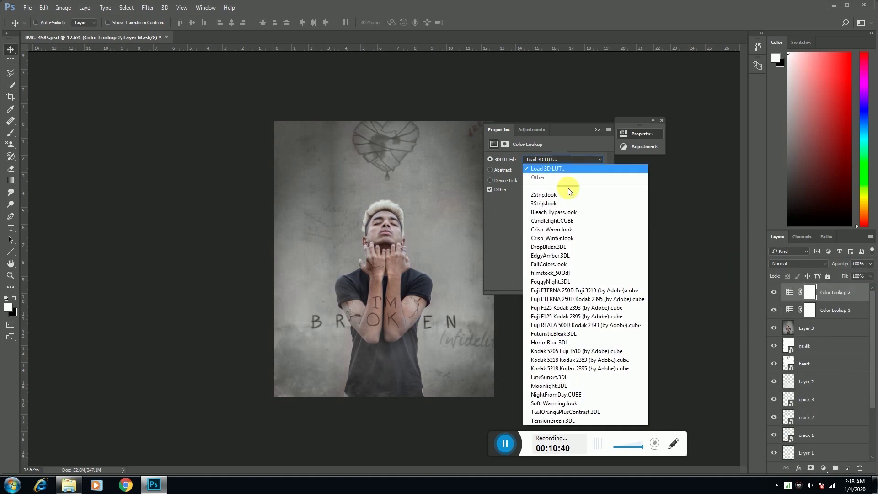
pyautogui.click(565, 281)
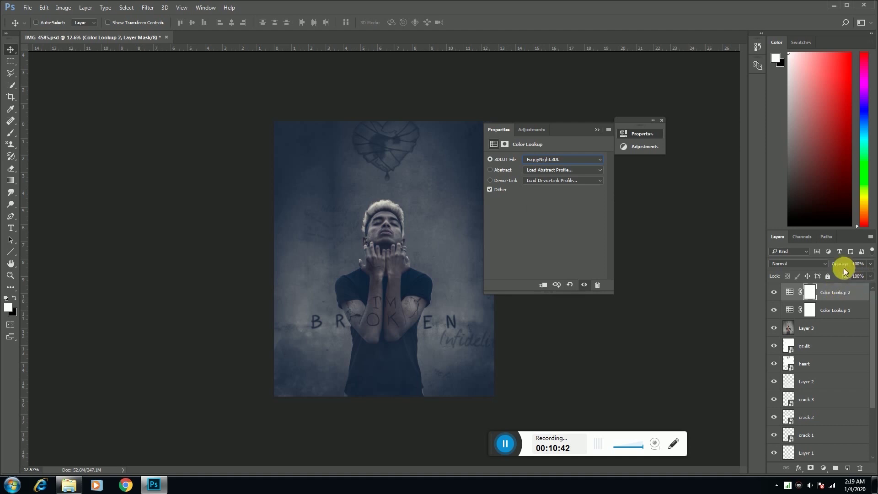
pyautogui.moveTo(841, 267); pyautogui.dragTo(815, 280)
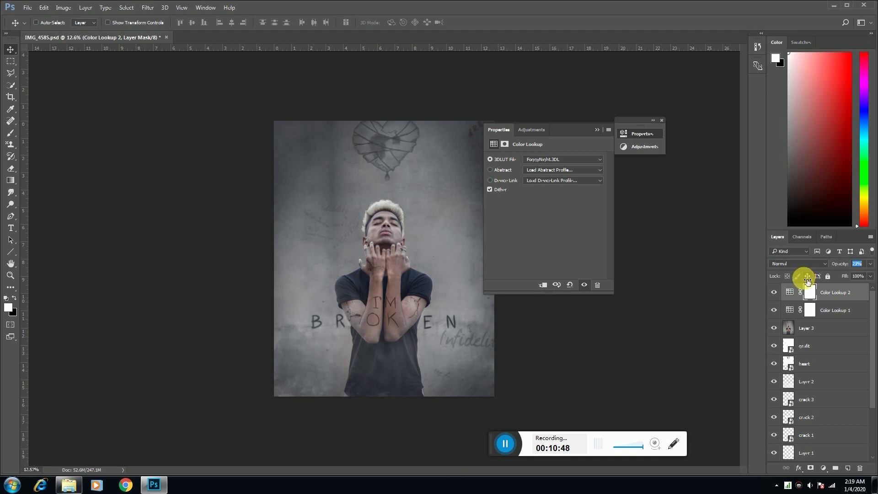
pyautogui.rightClick(617, 132)
pyautogui.click(644, 157)
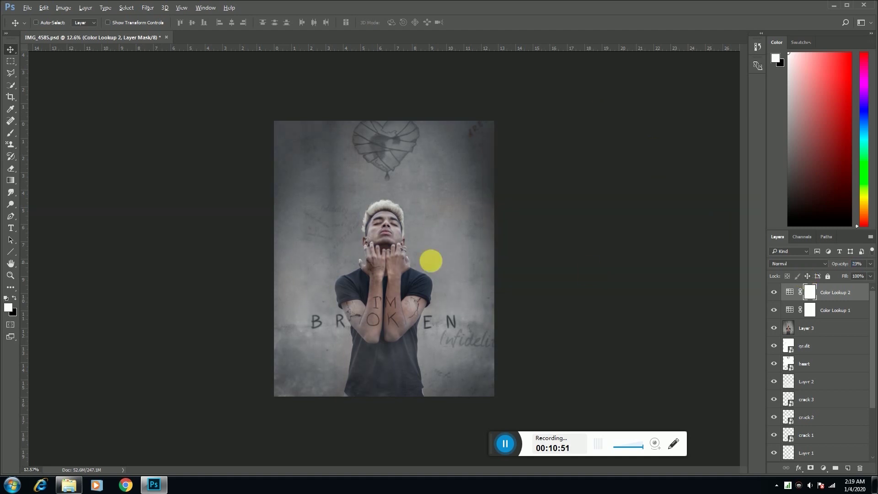
# - Set up a soft round brush with black as the foreground colour and 26% opacity
pyautogui.hotkey('ctrl', '+')
pyautogui.click(10, 131)
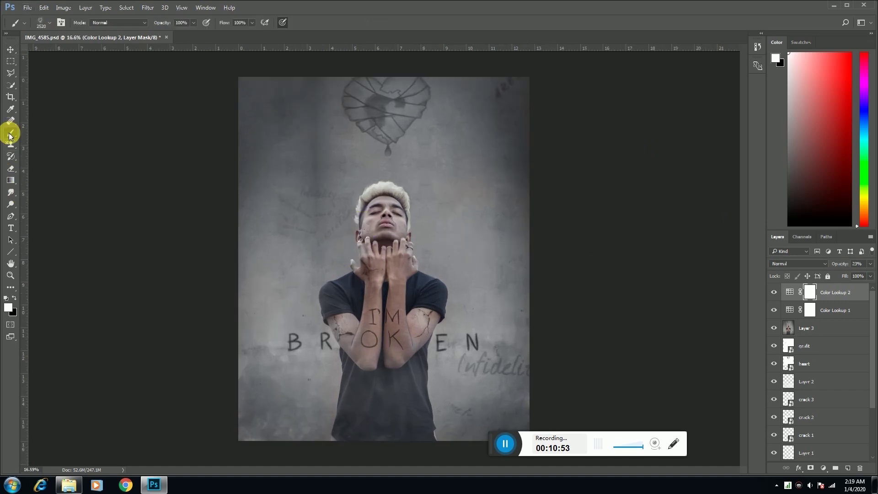
pyautogui.click(13, 298)
pyautogui.rightClick(306, 271)
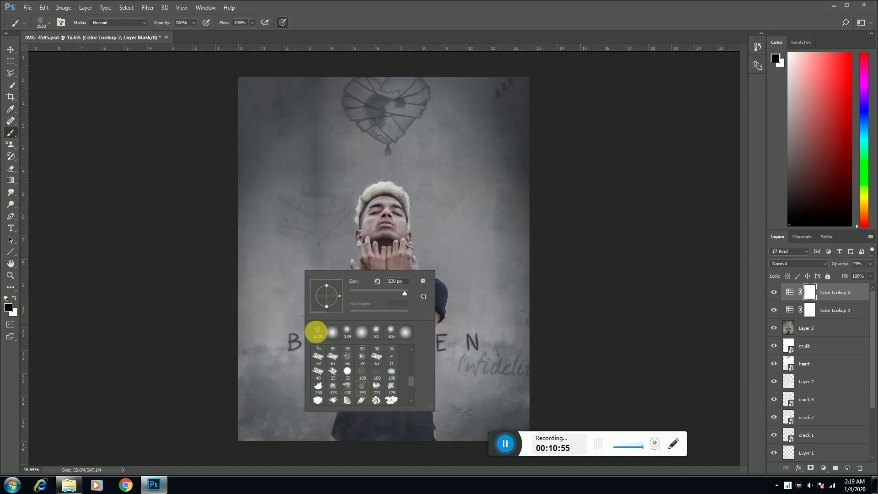
pyautogui.click(376, 294)
pyautogui.moveTo(169, 24); pyautogui.dragTo(135, 52)
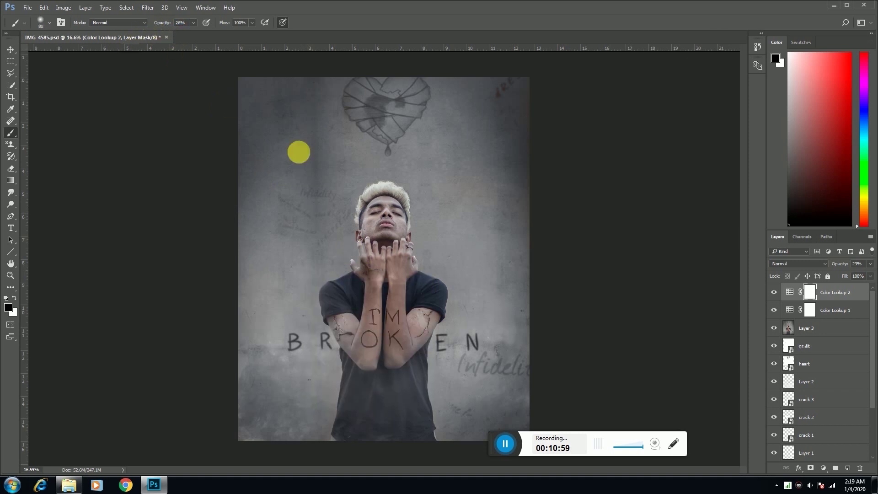
# - Enlarge the brush to about 354 px and paint over the man on the Color Lookup 2 mask to soften the effect there
pyautogui.rightClick(484, 220)
pyautogui.moveTo(568, 241); pyautogui.dragTo(577, 238)
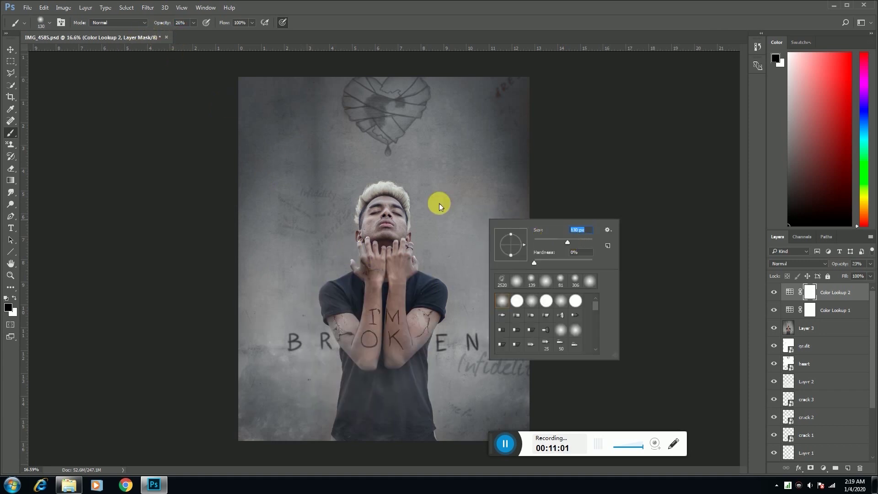
pyautogui.rightClick(461, 245)
pyautogui.rightClick(462, 244)
pyautogui.moveTo(533, 268); pyautogui.dragTo(538, 268)
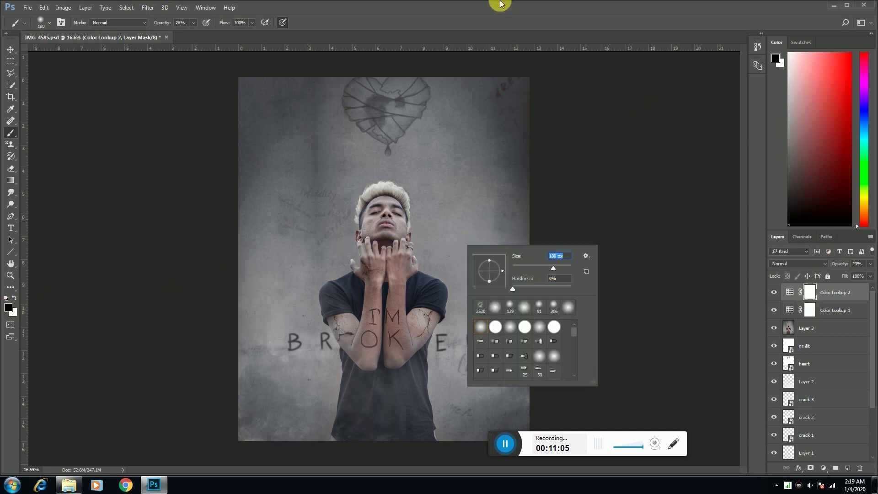
pyautogui.click(778, 264)
pyautogui.rightClick(435, 232)
pyautogui.moveTo(531, 255); pyautogui.dragTo(535, 255)
pyautogui.click(339, 326)
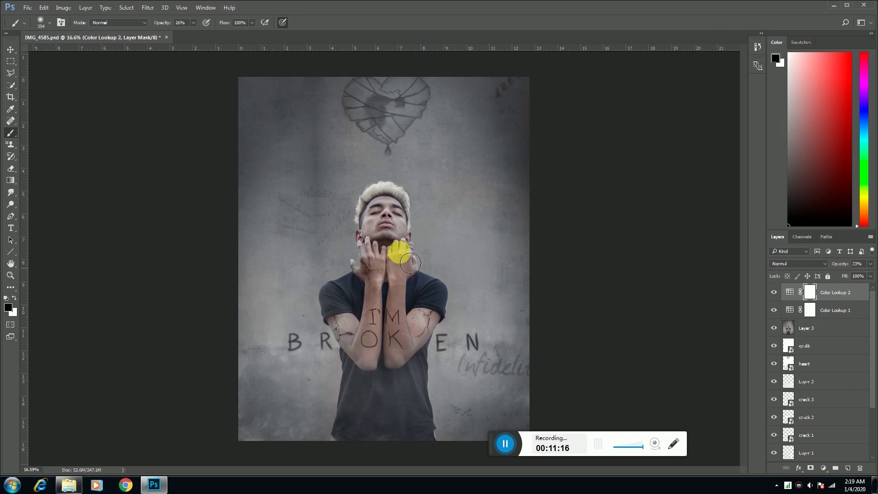
# - Merge both Color Lookup layers with Layer 3 and duplicate the merged layer twice
pyautogui.scroll(-2, 398, 249)
pyautogui.keyDown('shift'); pyautogui.click(832, 310); pyautogui.keyUp('shift')
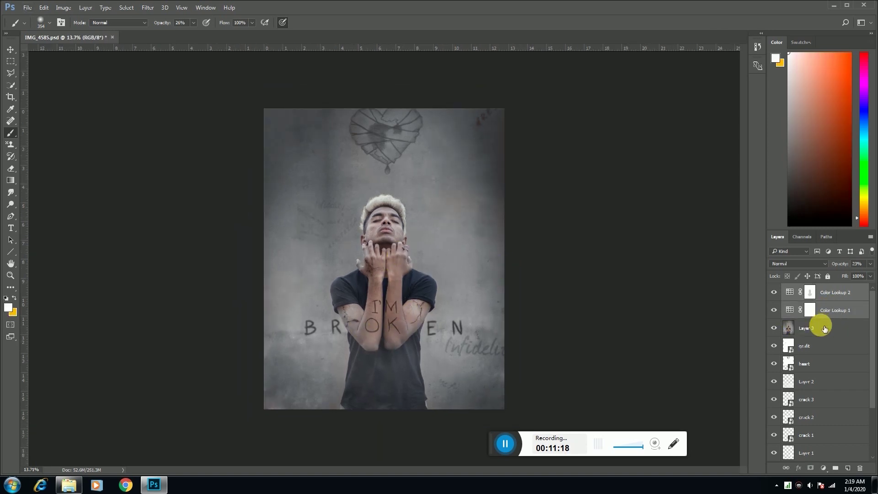
pyautogui.keyDown('shift'); pyautogui.click(825, 329); pyautogui.keyUp('shift')
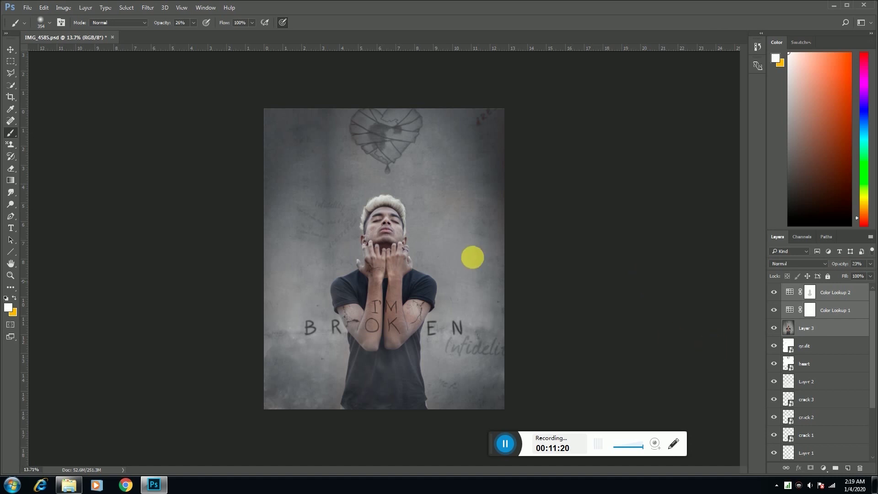
pyautogui.hotkey('ctrl', 'e')
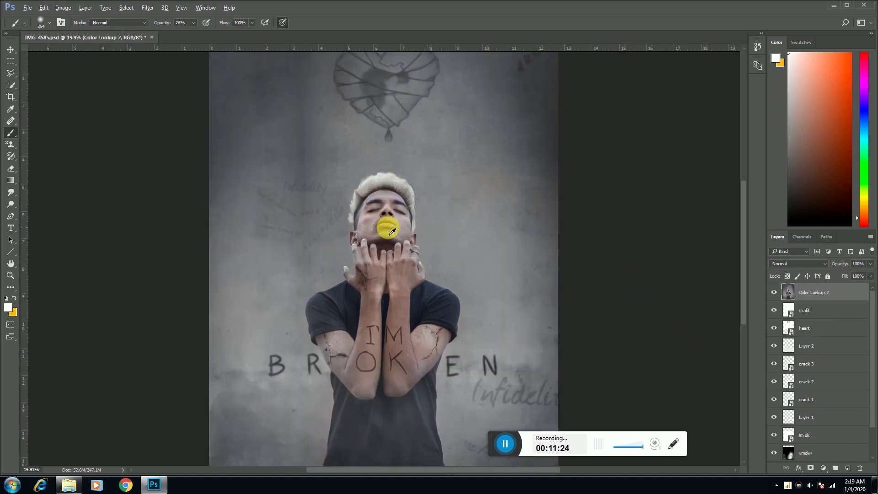
pyautogui.scroll(4, 387, 222)
pyautogui.hotkey('ctrl', 'j')
pyautogui.hotkey('ctrl', 'j')
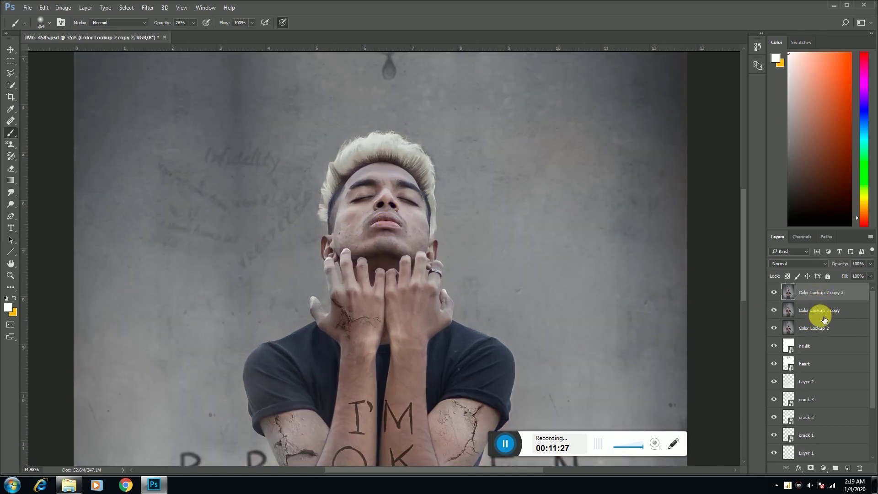
# - Hide the upper copy and apply a Gaussian Blur with a 2.9-pixel radius to the lower copy
pyautogui.click(820, 311)
pyautogui.click(773, 292)
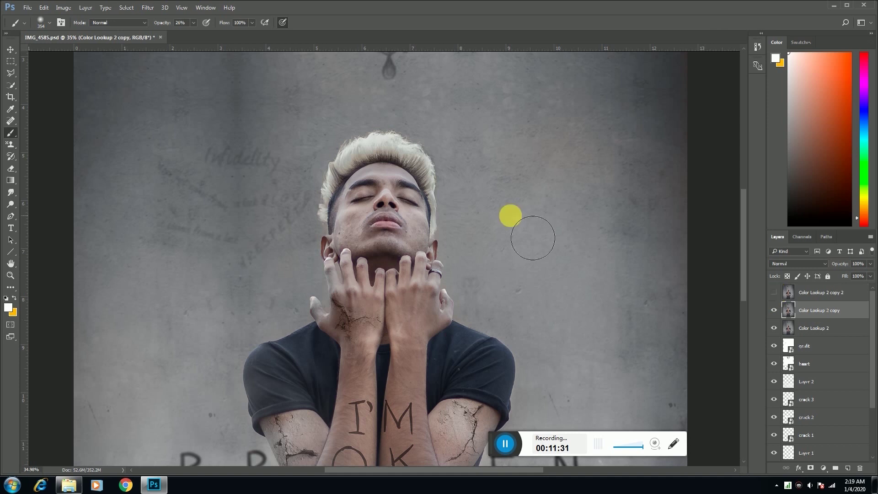
pyautogui.click(148, 7)
pyautogui.moveTo(205, 109)
pyautogui.click(284, 142)
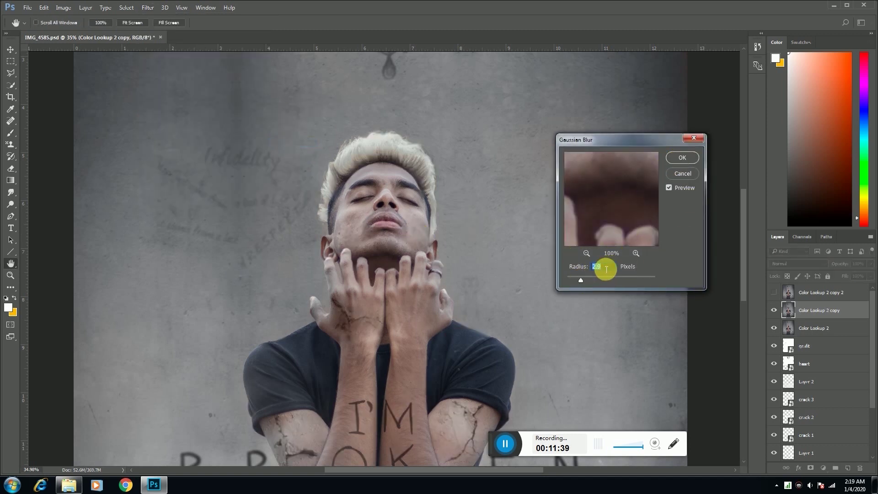
pyautogui.click(686, 161)
pyautogui.press('b')
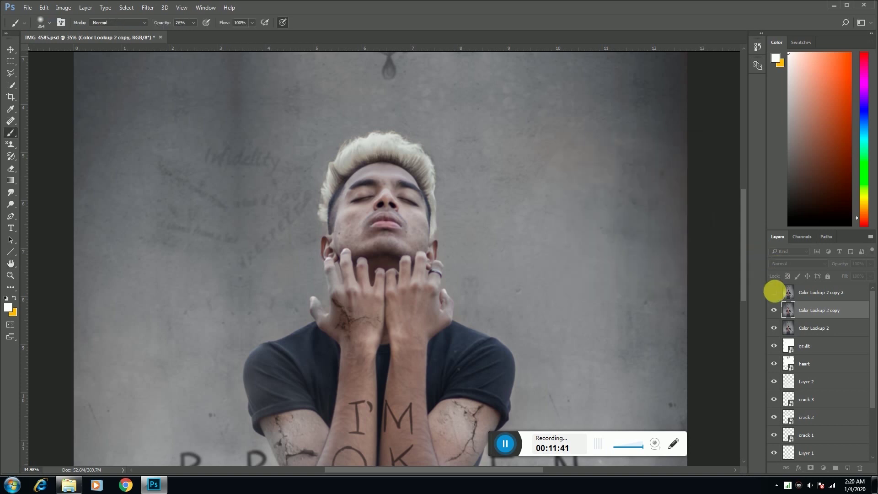
# - Show the upper copy, use Apply Image with layer Color Lookup 2 copy, Subtract, Scale 2 and Offset 128, and blend it as Linear Light
pyautogui.click(808, 292)
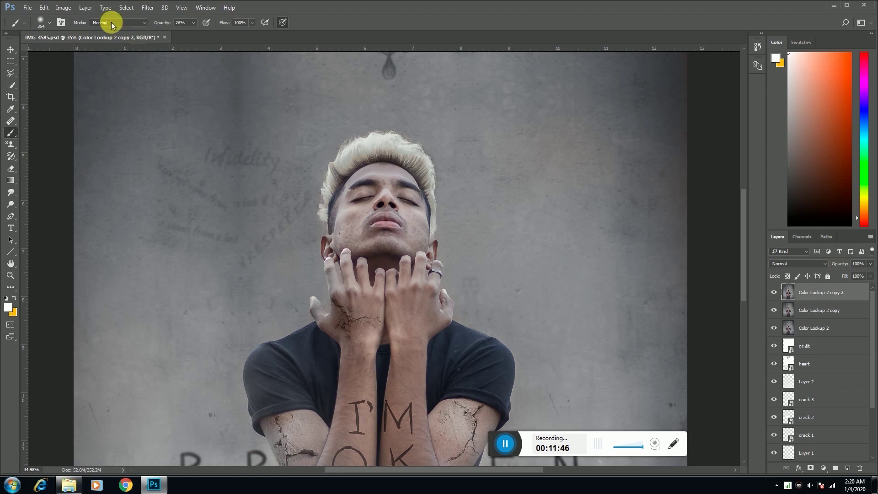
pyautogui.click(63, 8)
pyautogui.click(93, 139)
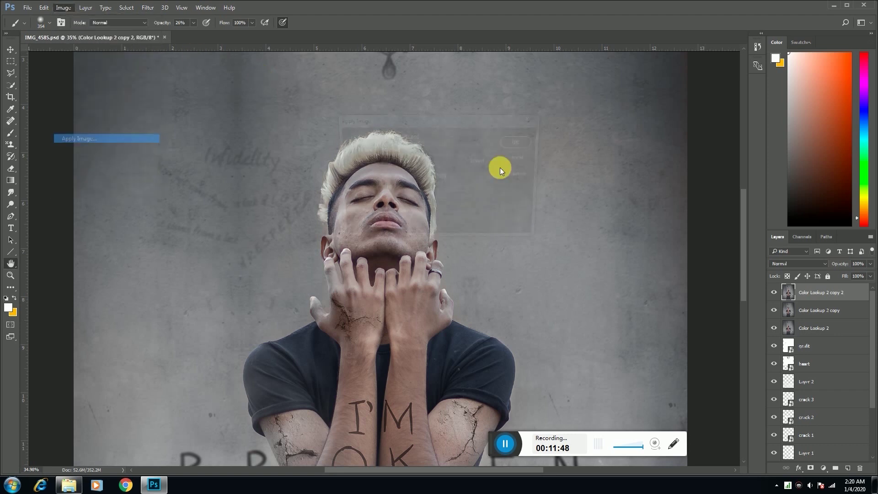
pyautogui.click(419, 151)
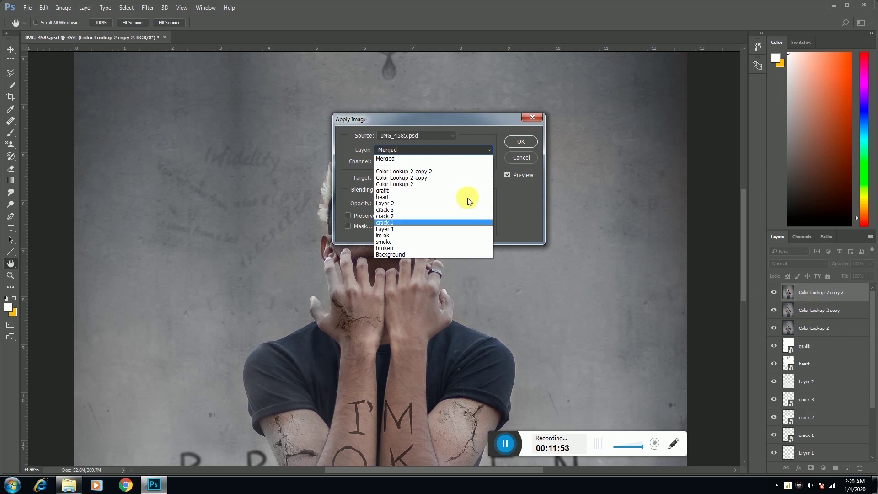
pyautogui.click(467, 178)
pyautogui.click(411, 191)
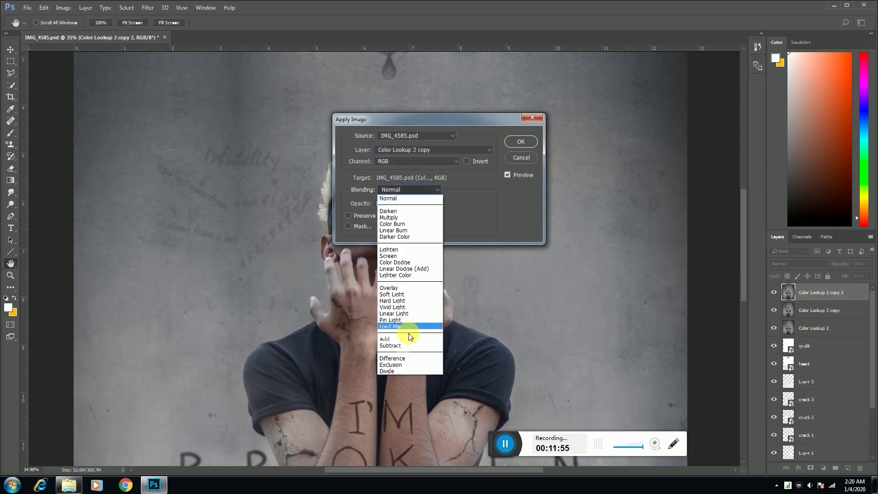
pyautogui.click(391, 346)
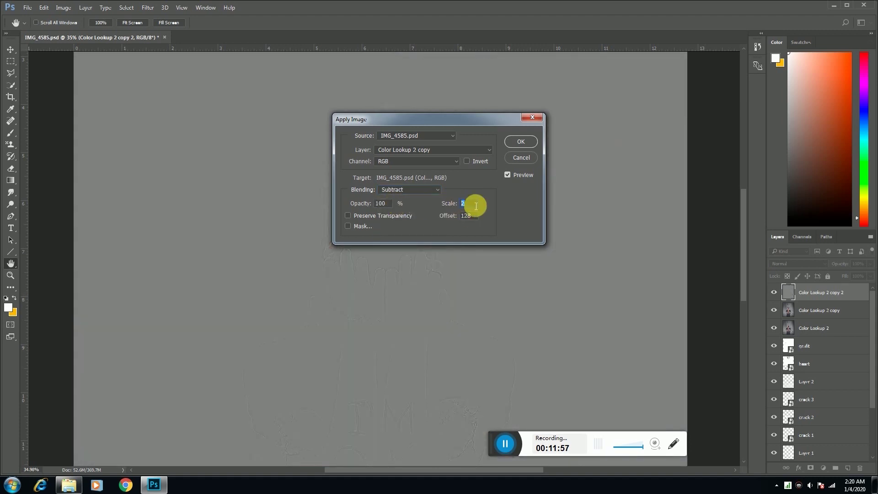
pyautogui.doubleClick(471, 204)
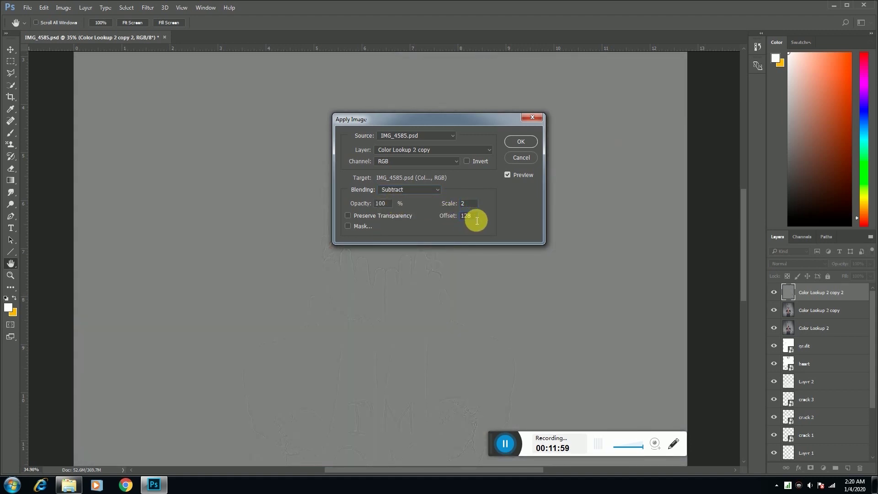
pyautogui.click(522, 142)
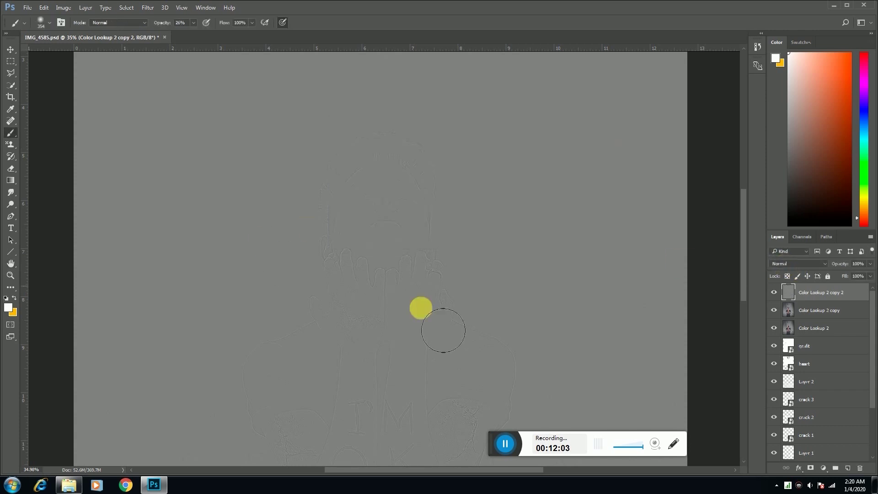
pyautogui.click(817, 262)
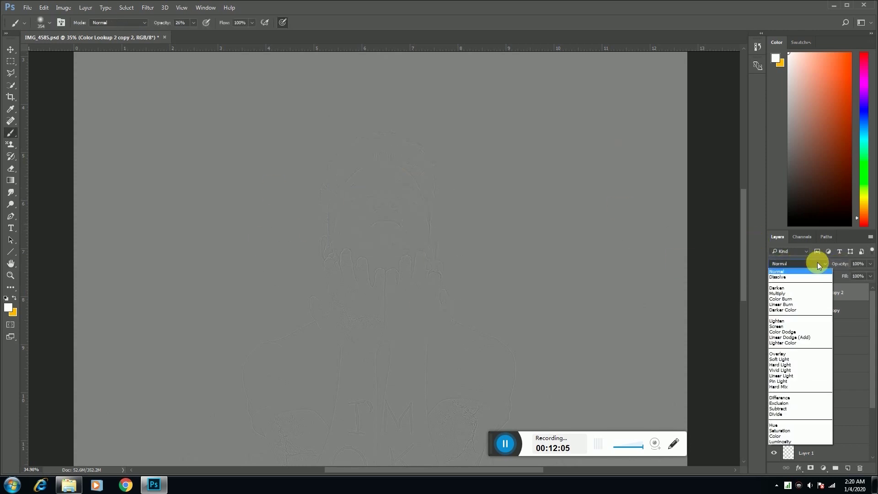
pyautogui.click(794, 374)
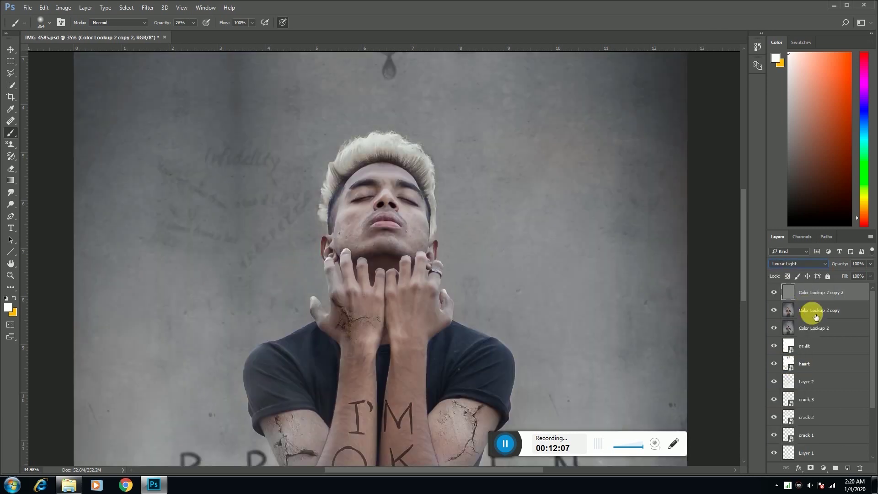
# - Hide the Linear Light texture layer and choose the Mixer Brush Tool for the blurred copy
pyautogui.click(810, 310)
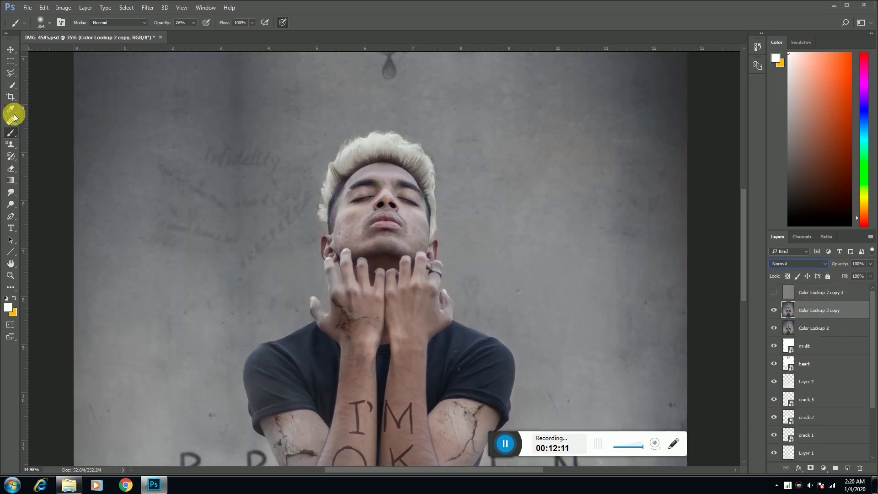
pyautogui.rightClick(9, 135)
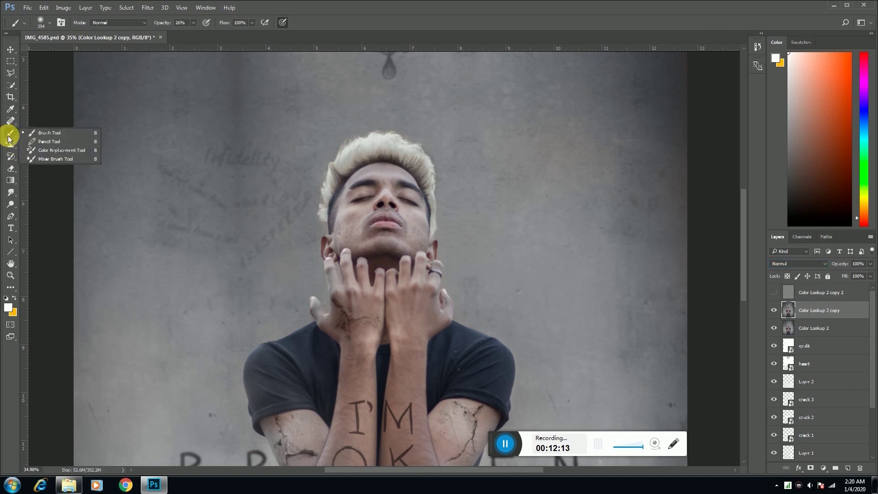
pyautogui.click(41, 160)
pyautogui.scroll(3, 457, 260)
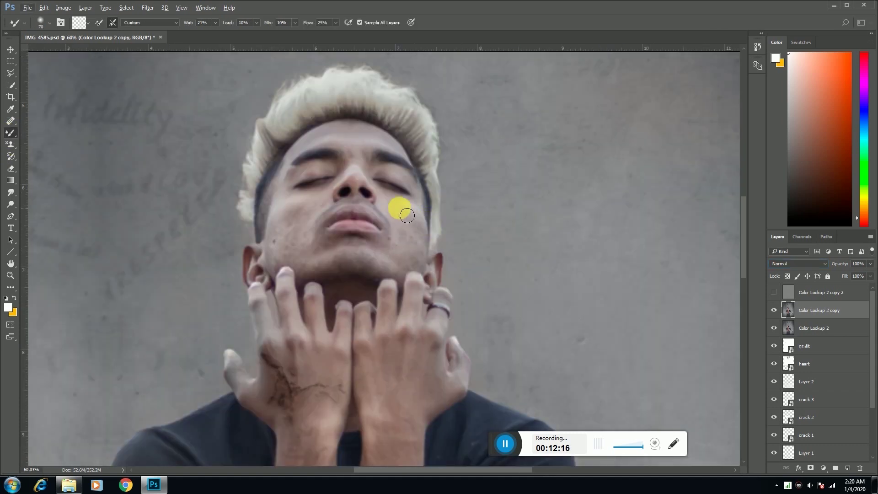
# - Smooth the facial skin on the blurred copy with the Mixer Brush at 84 px
pyautogui.rightClick(481, 232)
pyautogui.moveTo(529, 247); pyautogui.dragTo(532, 247)
pyautogui.click(420, 219)
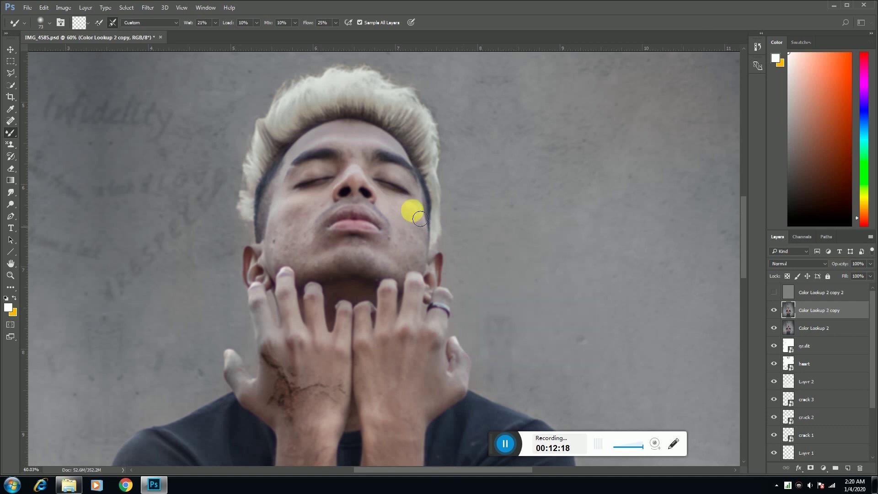
pyautogui.rightClick(464, 216)
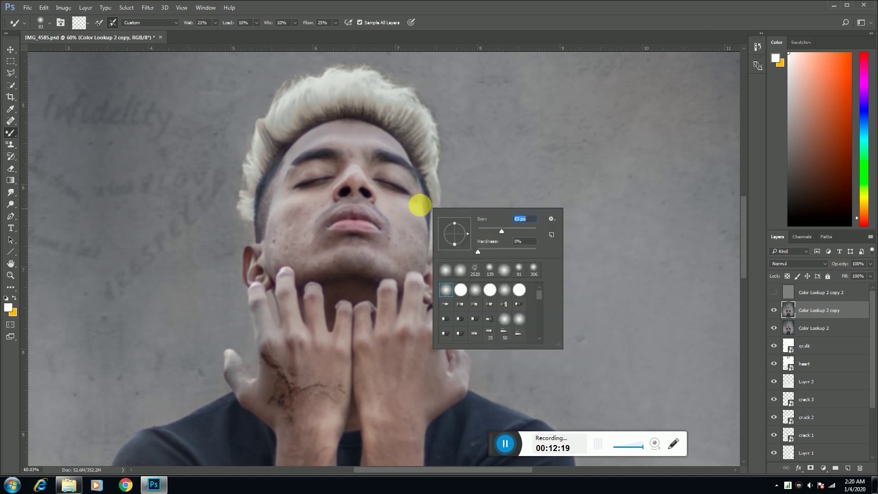
pyautogui.click(402, 211)
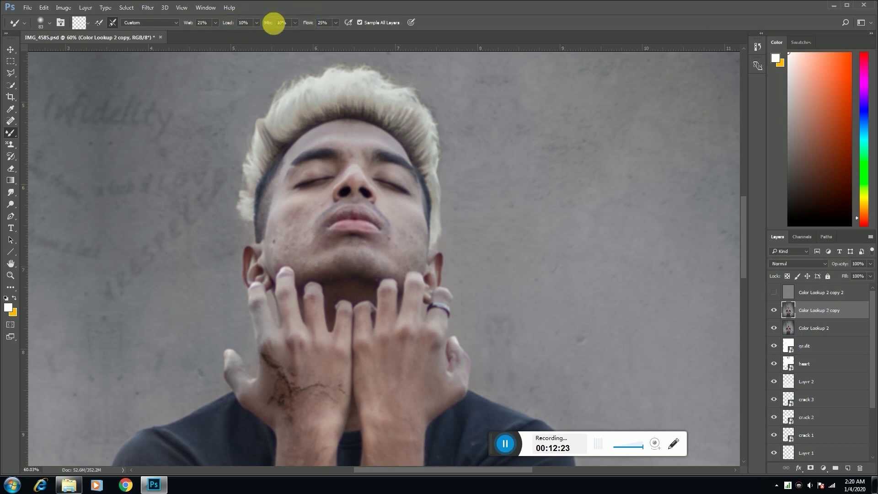
pyautogui.rightClick(383, 164)
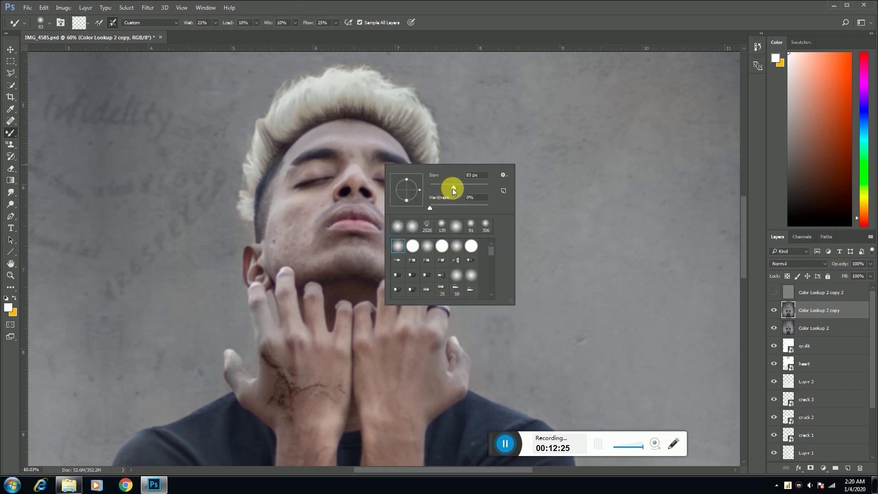
pyautogui.press('Return')
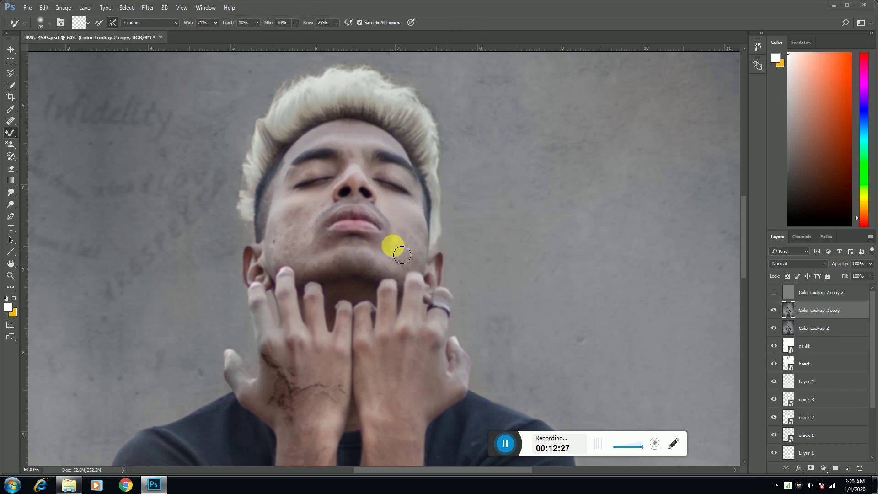
pyautogui.moveTo(393, 252)
pyautogui.mouseDown()
pyautogui.moveTo(409, 275)
pyautogui.moveTo(426, 258)
pyautogui.moveTo(409, 231)
pyautogui.moveTo(414, 256)
pyautogui.moveTo(426, 250)
pyautogui.moveTo(426, 264)
pyautogui.moveTo(374, 259)
pyautogui.moveTo(410, 274)
pyautogui.moveTo(338, 260)
pyautogui.moveTo(328, 270)
pyautogui.moveTo(306, 268)
pyautogui.moveTo(303, 256)
pyautogui.moveTo(284, 271)
pyautogui.moveTo(278, 249)
pyautogui.moveTo(287, 250)
pyautogui.moveTo(286, 265)
pyautogui.moveTo(301, 222)
pyautogui.moveTo(327, 212)
pyautogui.moveTo(313, 223)
pyautogui.moveTo(323, 222)
pyautogui.moveTo(315, 243)
pyautogui.moveTo(322, 247)
pyautogui.moveTo(298, 244)
pyautogui.moveTo(301, 255)
pyautogui.moveTo(295, 230)
pyautogui.moveTo(323, 209)
pyautogui.moveTo(292, 234)
pyautogui.moveTo(290, 221)
pyautogui.moveTo(295, 241)
pyautogui.moveTo(285, 241)
pyautogui.moveTo(305, 214)
pyautogui.moveTo(347, 207)
pyautogui.moveTo(364, 160)
pyautogui.moveTo(358, 141)
pyautogui.moveTo(341, 149)
pyautogui.moveTo(361, 232)
pyautogui.moveTo(333, 257)
pyautogui.moveTo(299, 252)
pyautogui.moveTo(380, 241)
pyautogui.moveTo(317, 258)
pyautogui.moveTo(308, 248)
pyautogui.moveTo(320, 224)
pyautogui.mouseUp()
# - Show the Linear Light texture layer and merge it with Color Lookup 2 copy and Color Lookup 2
pyautogui.scroll(-3, 335, 252)
pyautogui.click(776, 275)
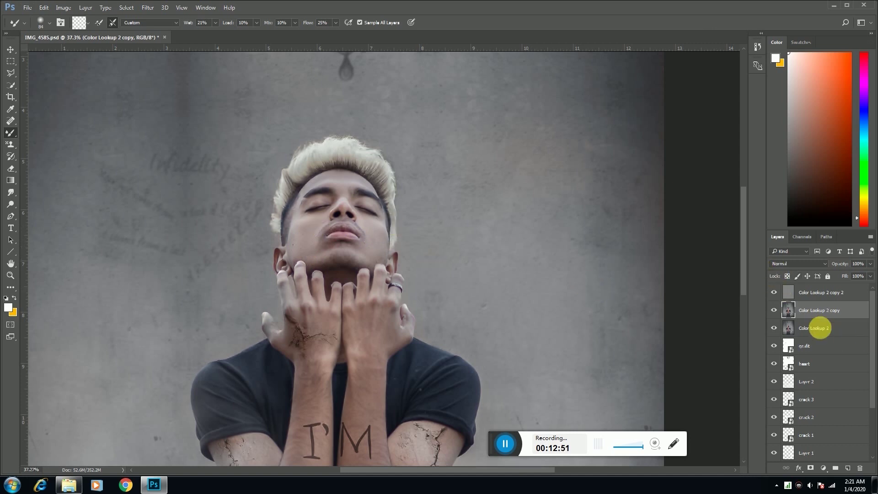
pyautogui.click(819, 328)
pyautogui.keyDown('shift'); pyautogui.click(830, 297); pyautogui.keyUp('shift')
pyautogui.rightClick(813, 314)
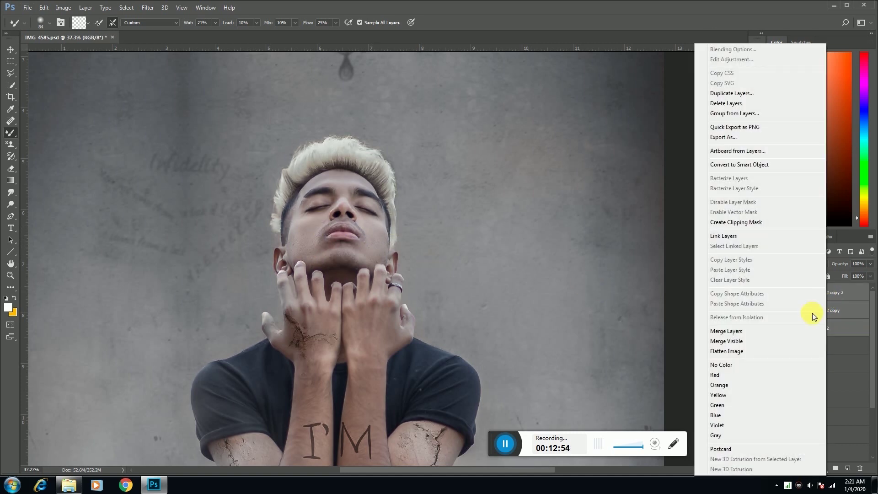
pyautogui.click(727, 331)
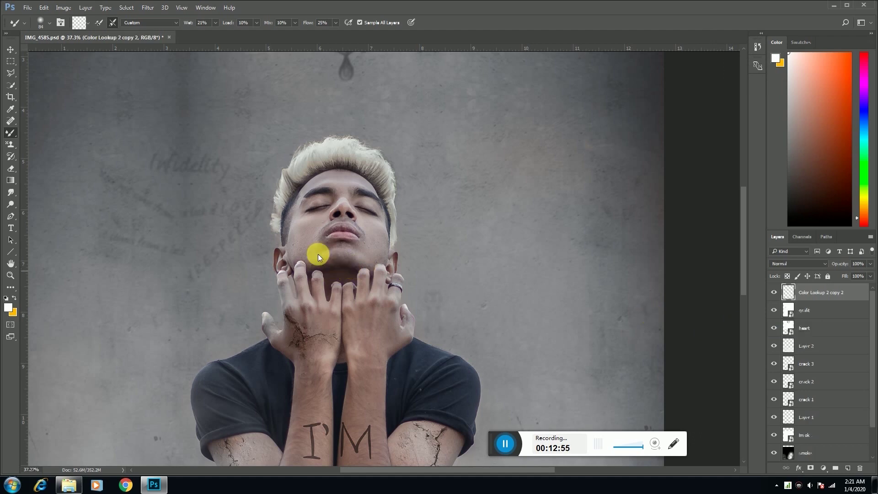
# - Choose the Dodge Tool for the man's face and set its brush size to 143 px
pyautogui.scroll(-3, 320, 255)
pyautogui.scroll(1, 407, 245)
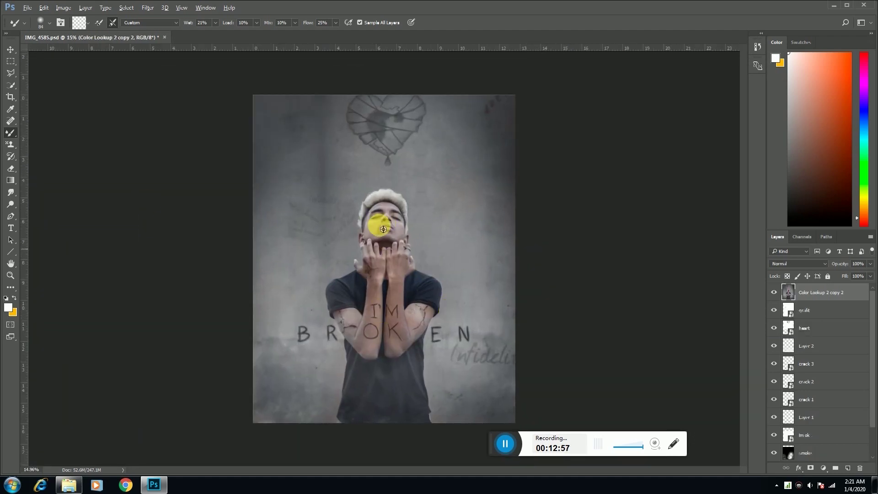
pyautogui.click(11, 206)
pyautogui.scroll(5, 384, 225)
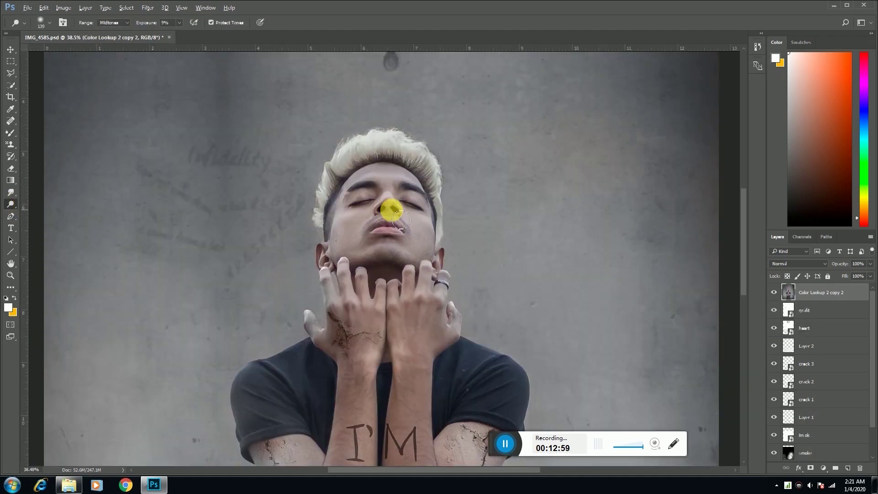
pyautogui.rightClick(393, 210)
pyautogui.moveTo(475, 235); pyautogui.dragTo(486, 234)
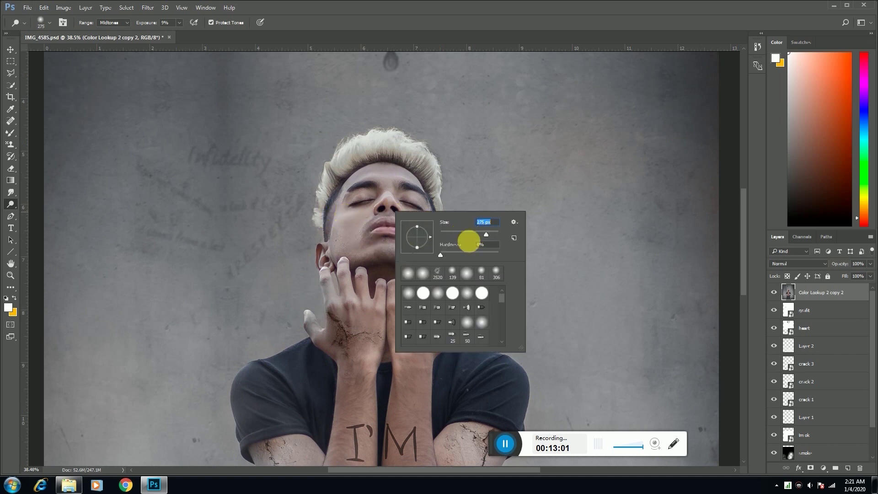
pyautogui.write('143')
pyautogui.press('Return')
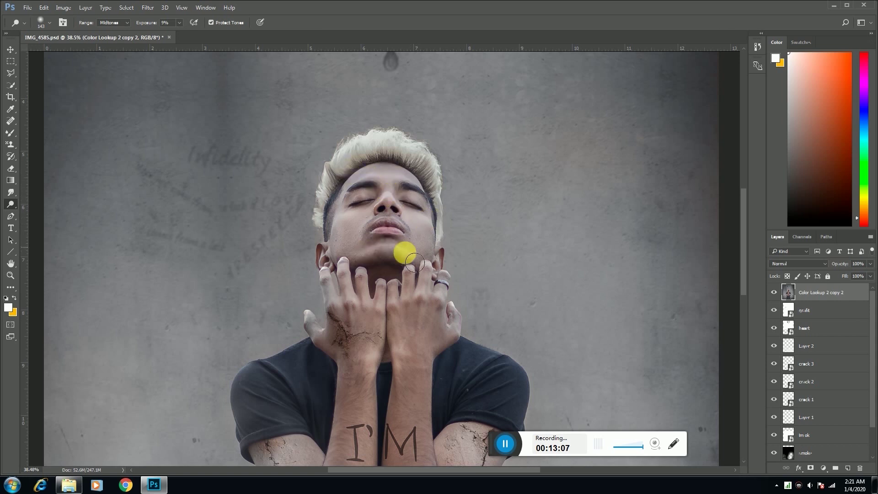
# - Open the Nik Collection filter Color Efex Pro 4 on the merged Color Lookup 2 copy 2 layer
pyautogui.hotkey('ctrl', '0')
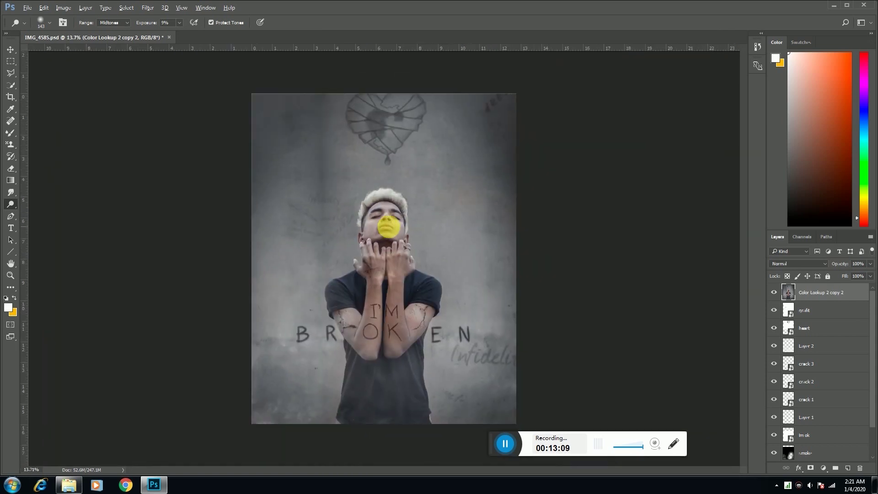
pyautogui.hotkey('ctrl', '+')
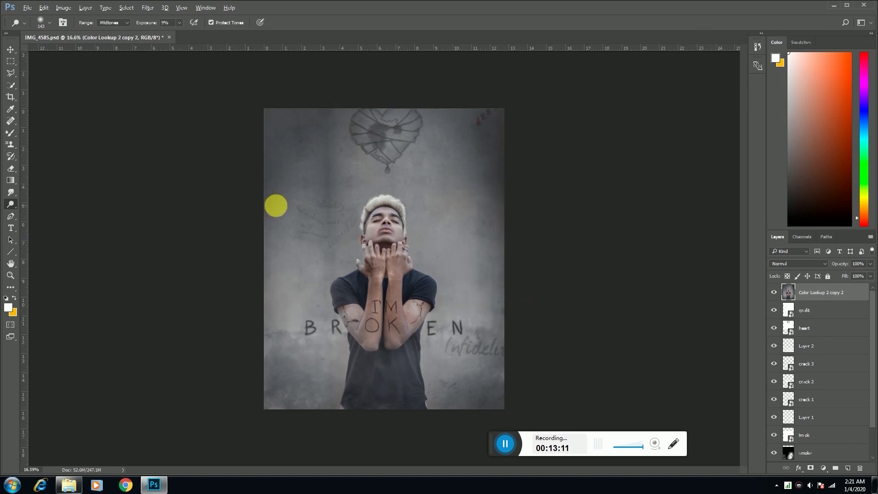
pyautogui.click(147, 8)
pyautogui.moveTo(159, 199)
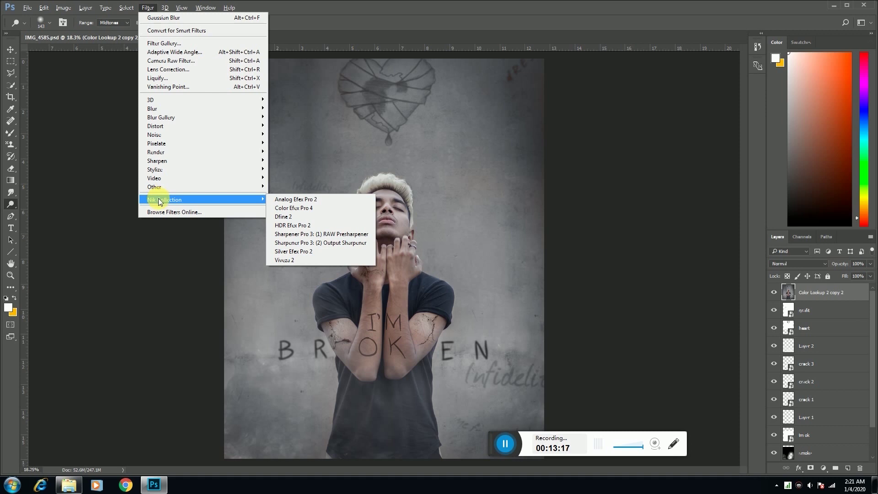
pyautogui.press('Escape')
pyautogui.press('Escape')
pyautogui.click(147, 8)
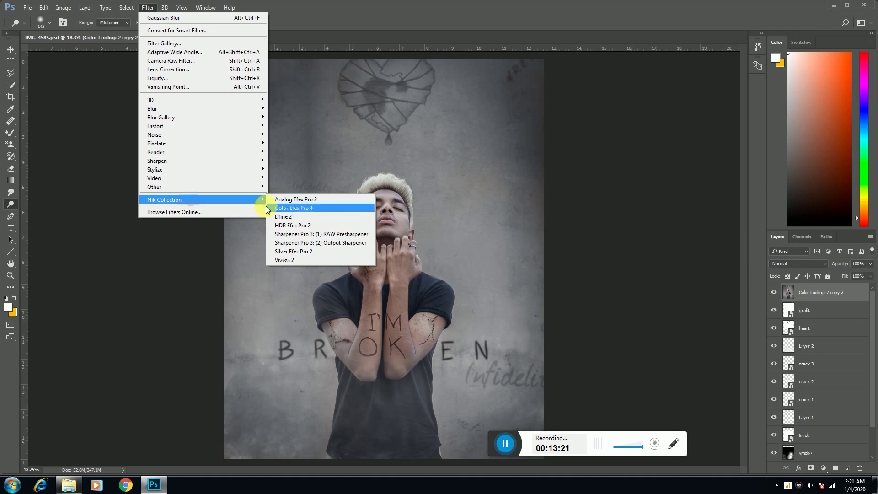
pyautogui.moveTo(204, 200)
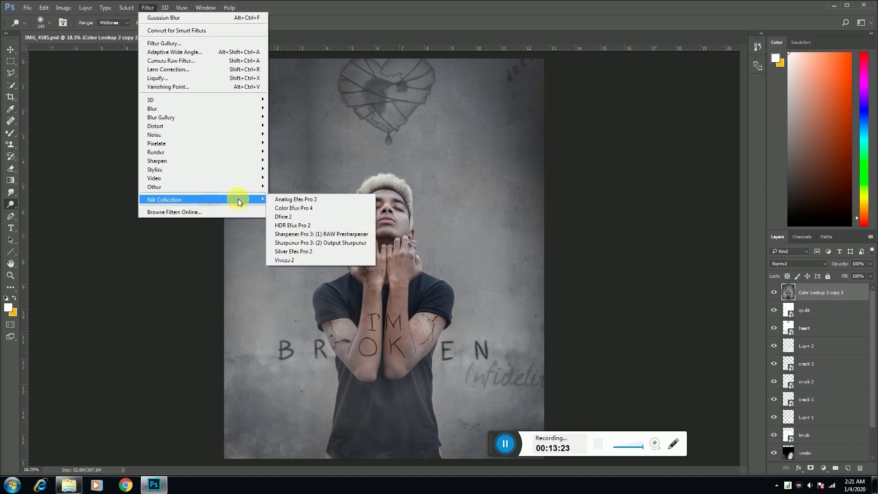
pyautogui.click(308, 208)
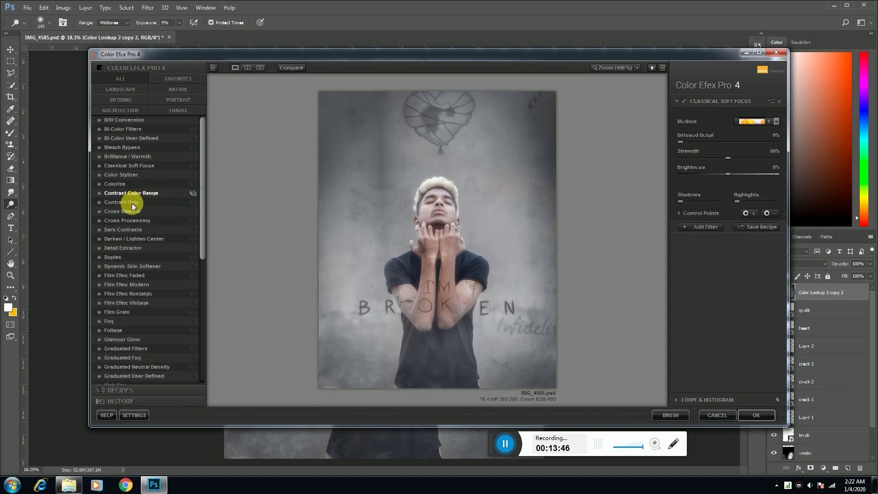
# - Apply the Classical Soft Focus filter as a brushable layer with a mask and close the Selective Tool
pyautogui.click(136, 168)
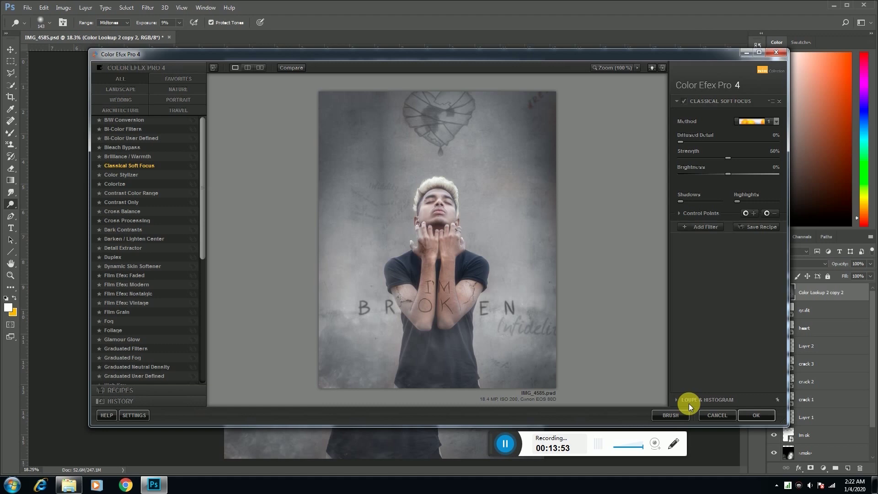
pyautogui.click(673, 413)
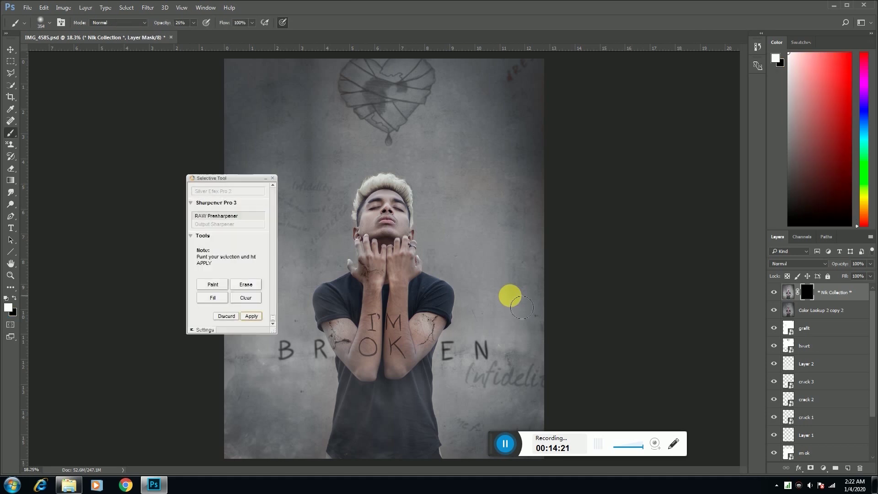
pyautogui.moveTo(220, 178); pyautogui.dragTo(167, 172)
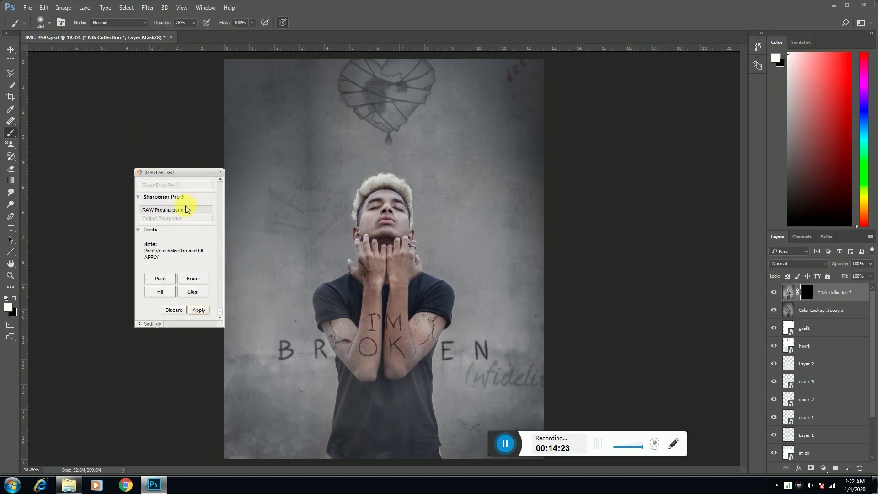
pyautogui.click(199, 311)
pyautogui.click(223, 174)
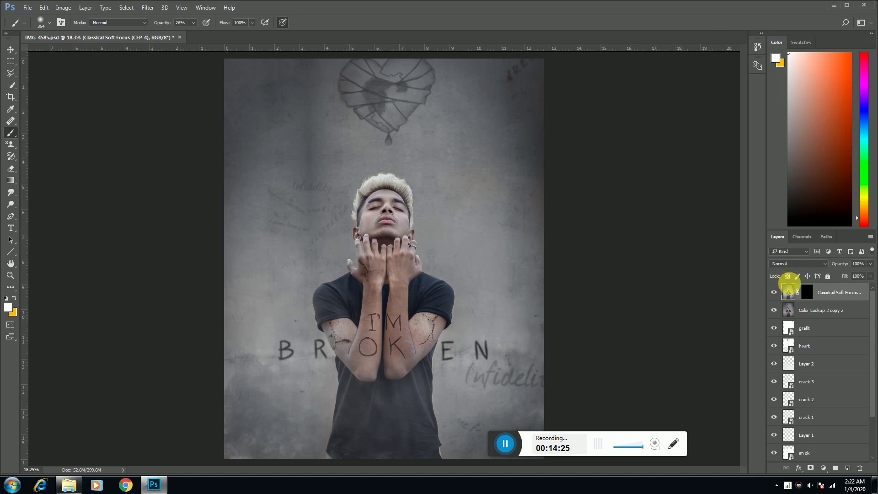
# - Paint white on the Classical Soft Focus mask around the lower part of the picture with a 2874 px brush, raising its opacity to 100%
pyautogui.click(812, 296)
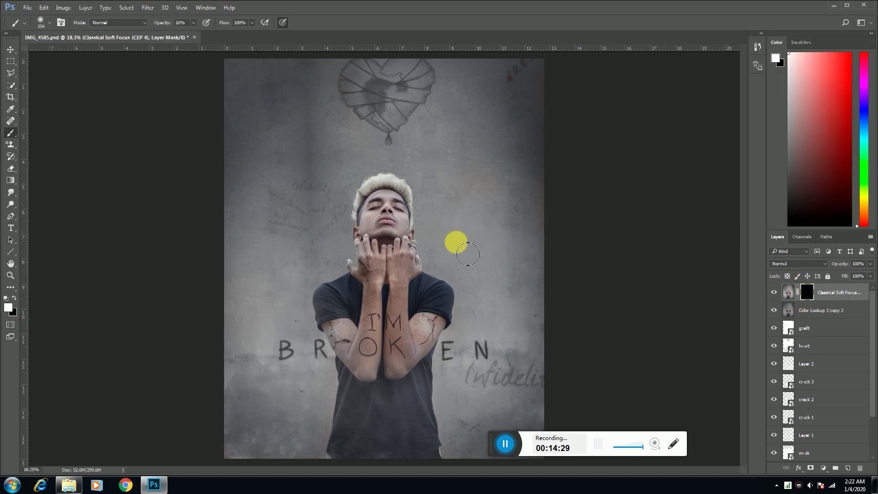
pyautogui.rightClick(457, 241)
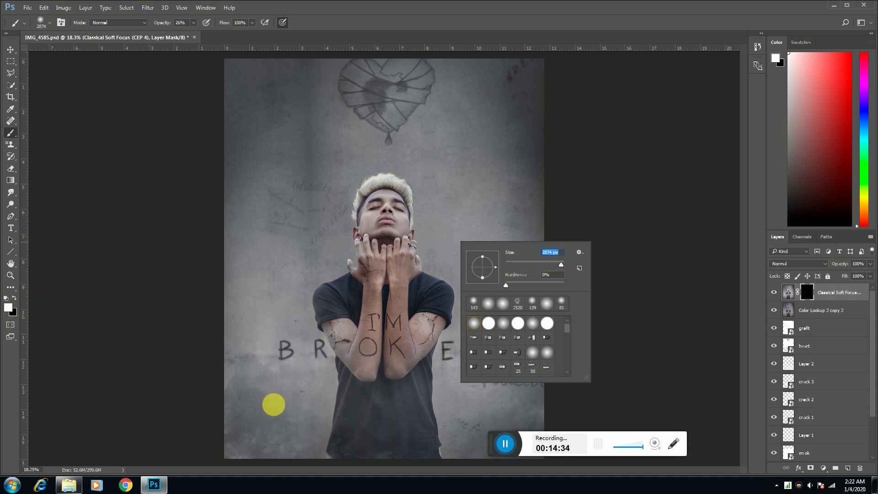
pyautogui.click(275, 403)
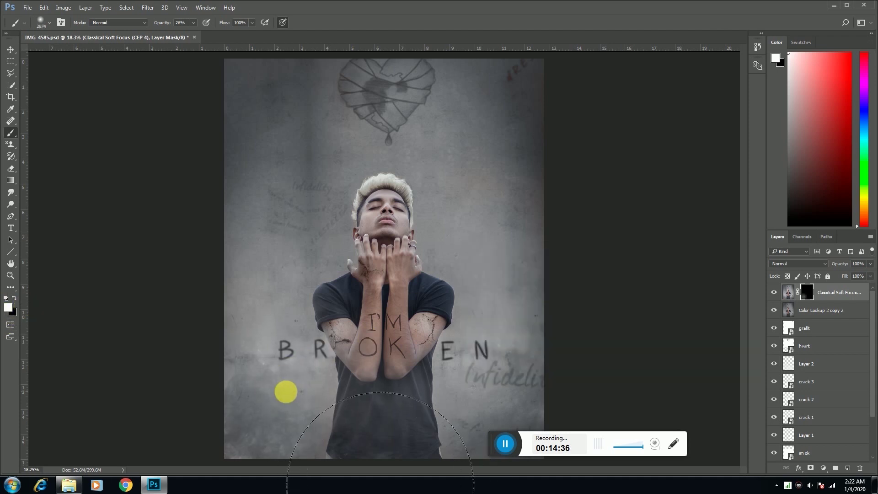
pyautogui.moveTo(162, 23); pyautogui.dragTo(243, 27)
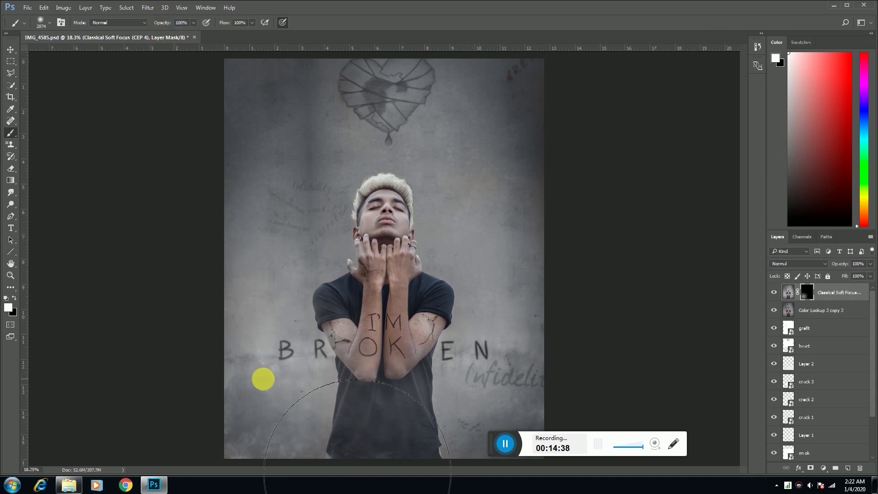
pyautogui.click(261, 378)
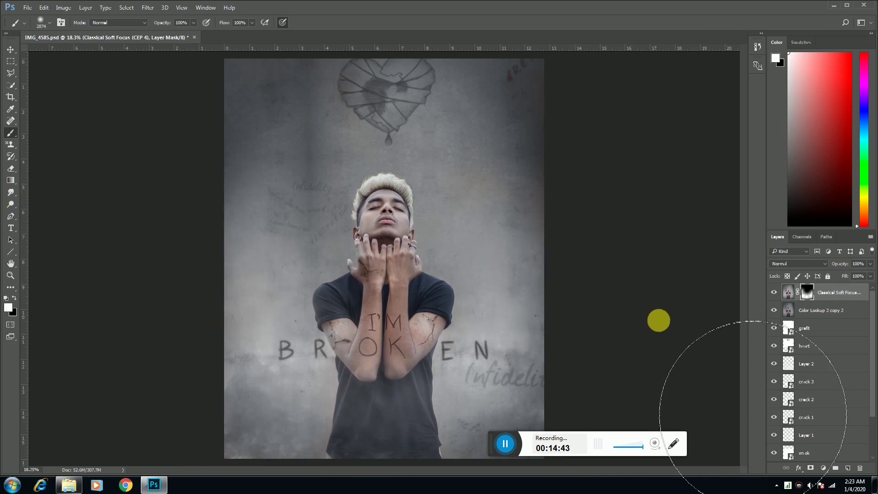
# - Merge the Classical Soft Focus layer with Color Lookup 2 copy 2
pyautogui.click(822, 316)
pyautogui.hotkey('ctrl', 'e')
pyautogui.scroll(-3, 471, 288)
pyautogui.scroll(1, 471, 284)
pyautogui.scroll(1, 421, 265)
pyautogui.scroll(1, 360, 202)
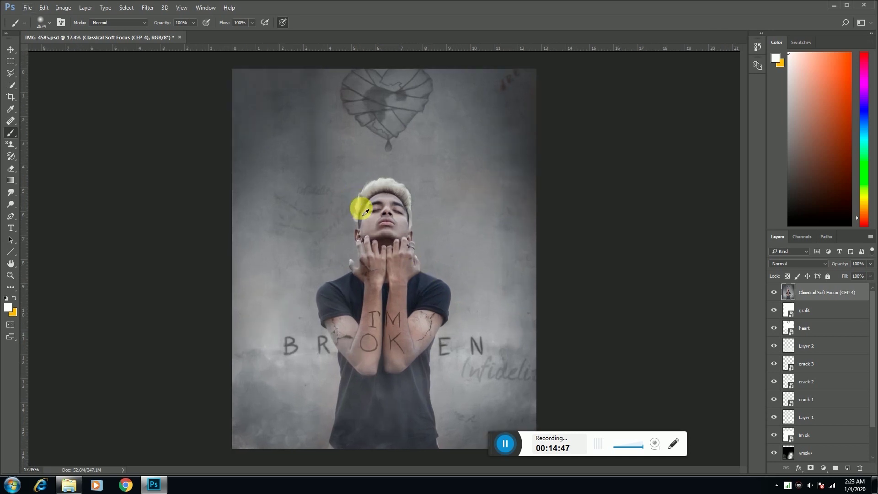
# - Select the Dodge Tool and examine the man's face and the whole composition
pyautogui.scroll(2, 395, 203)
pyautogui.scroll(-2, 376, 197)
pyautogui.click(11, 204)
pyautogui.scroll(3, 391, 208)
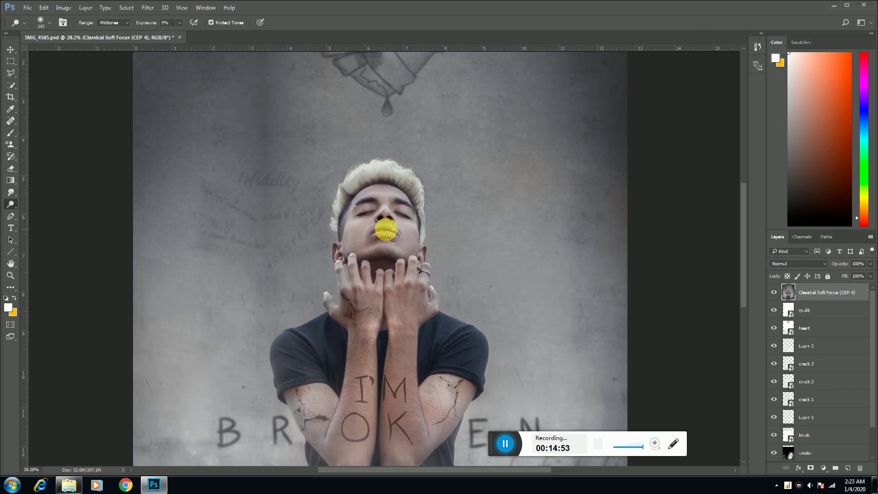
pyautogui.scroll(-3, 387, 229)
pyautogui.scroll(-2, 384, 231)
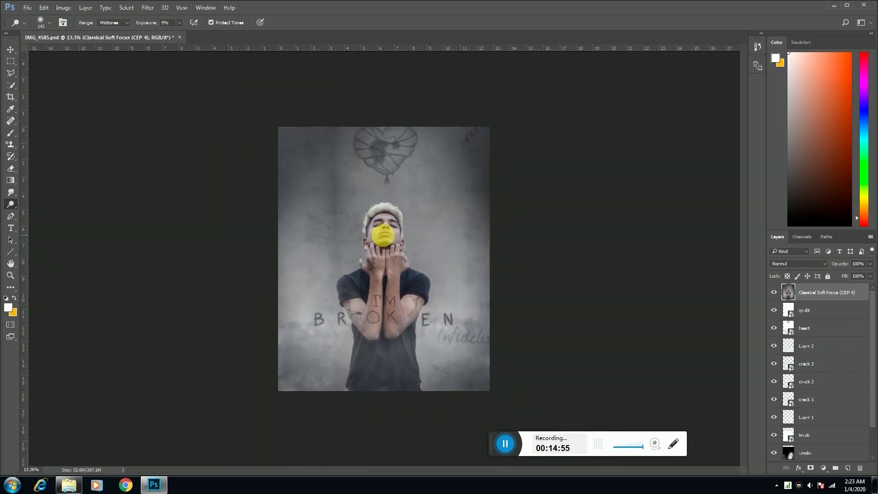
pyautogui.scroll(2, 380, 233)
# - Switch to File Explorer, search the Desktop for "logo", and place the logo image into the Photoshop document
pyautogui.click(68, 486)
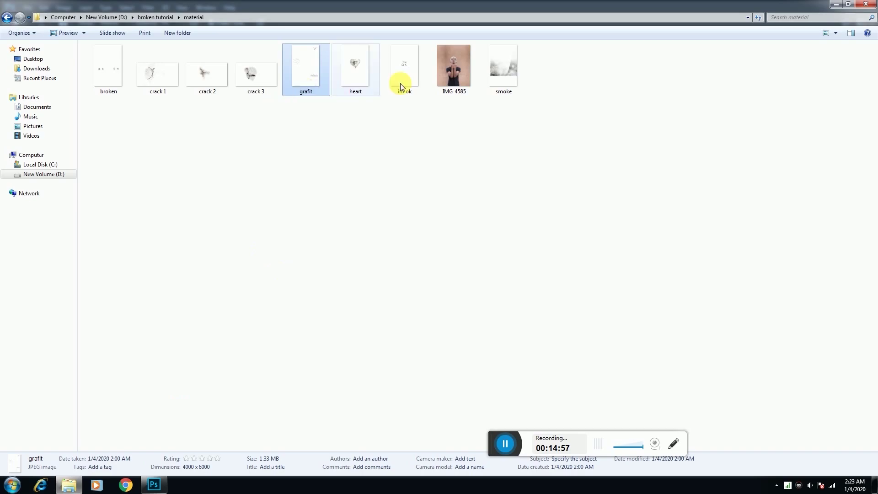
pyautogui.press('super+d')
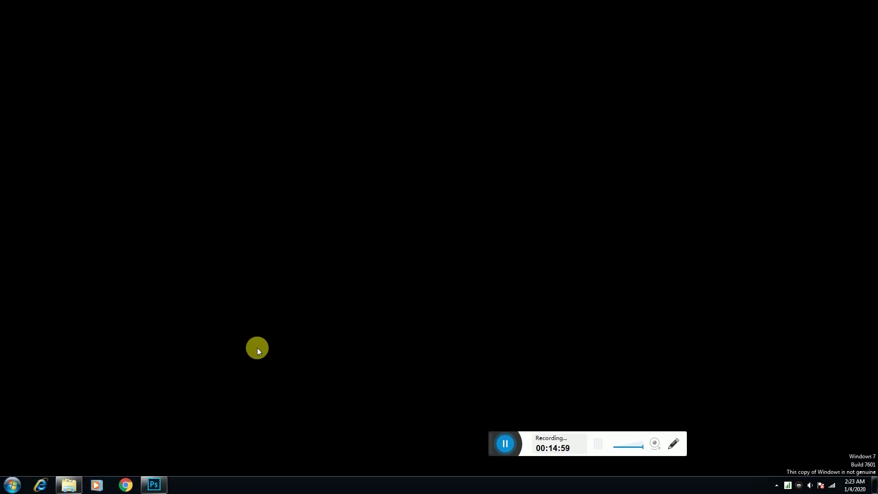
pyautogui.click(68, 485)
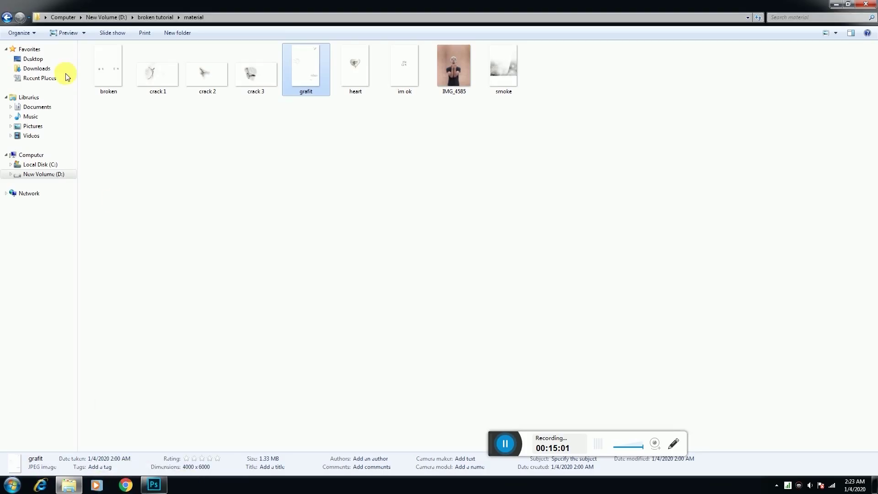
pyautogui.click(35, 59)
pyautogui.click(829, 18)
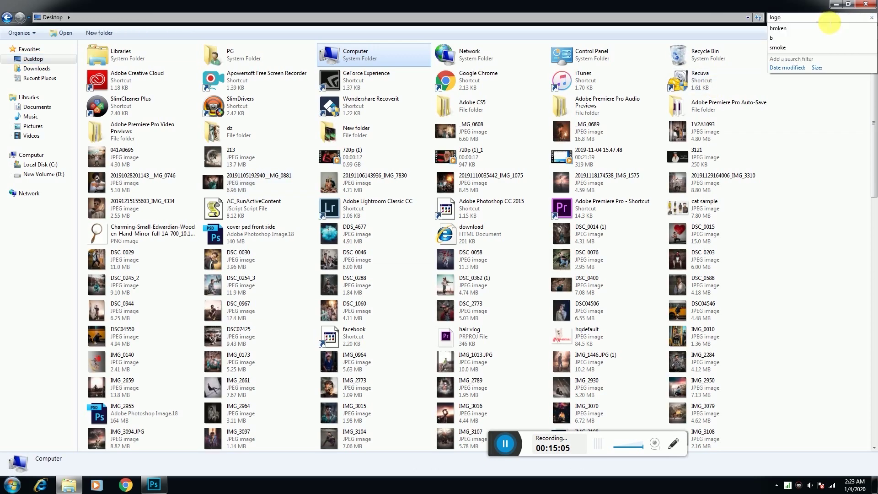
pyautogui.moveTo(142, 52); pyautogui.dragTo(363, 254)
# - Set the logo layer's blend mode to Screen
pyautogui.click(784, 263)
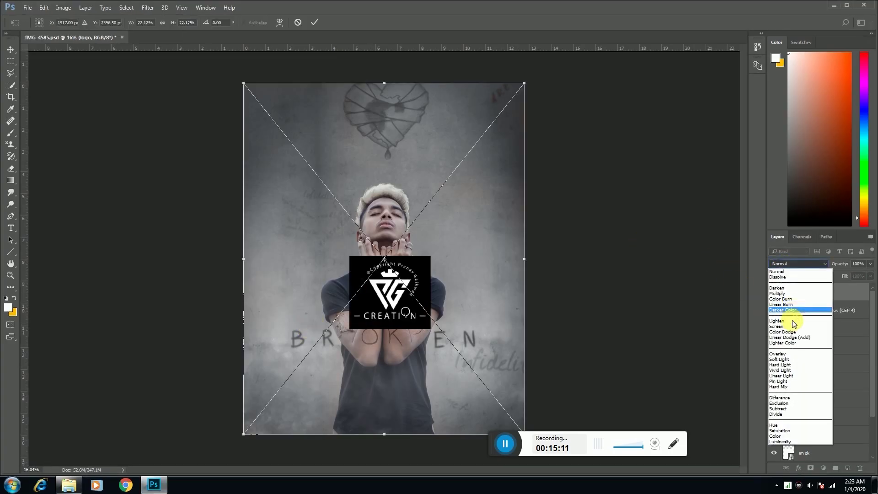
pyautogui.click(782, 332)
pyautogui.click(784, 263)
pyautogui.click(776, 326)
# - Shrink the logo into the upper-left corner of the picture and commit the placement
pyautogui.click(162, 22)
pyautogui.moveTo(525, 84)
pyautogui.mouseDown()
pyautogui.moveTo(421, 237)
pyautogui.moveTo(408, 238)
pyautogui.moveTo(290, 122)
pyautogui.moveTo(271, 87)
pyautogui.mouseUp()
pyautogui.click(314, 22)
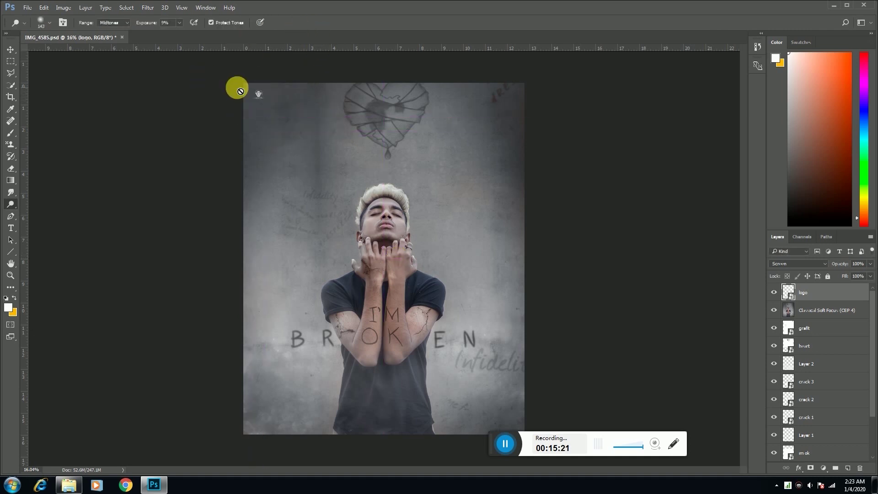